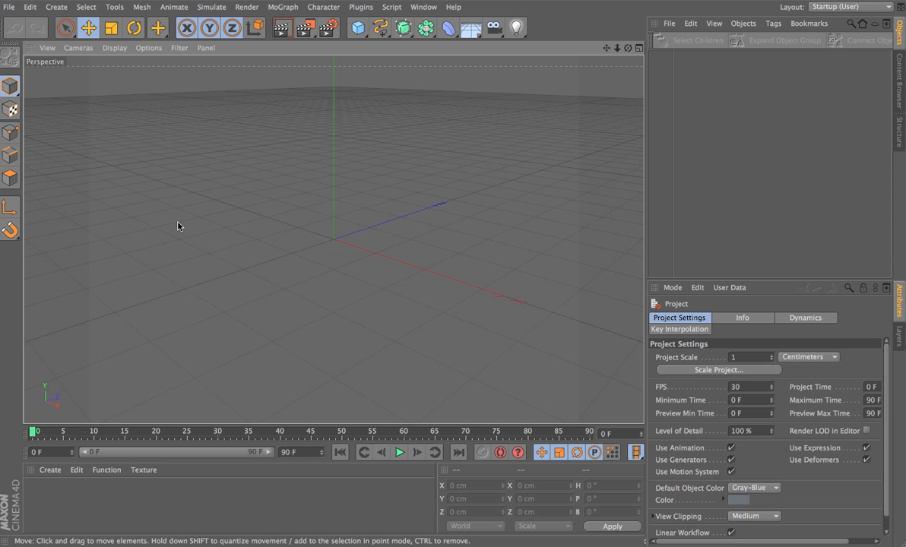
Step: Add a cube and a sphere to the scene, and set the sphere's radius to 80 cm
{"action": "left_click", "coordinate": [357, 28]}
{"action": "left_click_drag", "start_coordinate": [358, 30], "coordinate": [602, 70]}
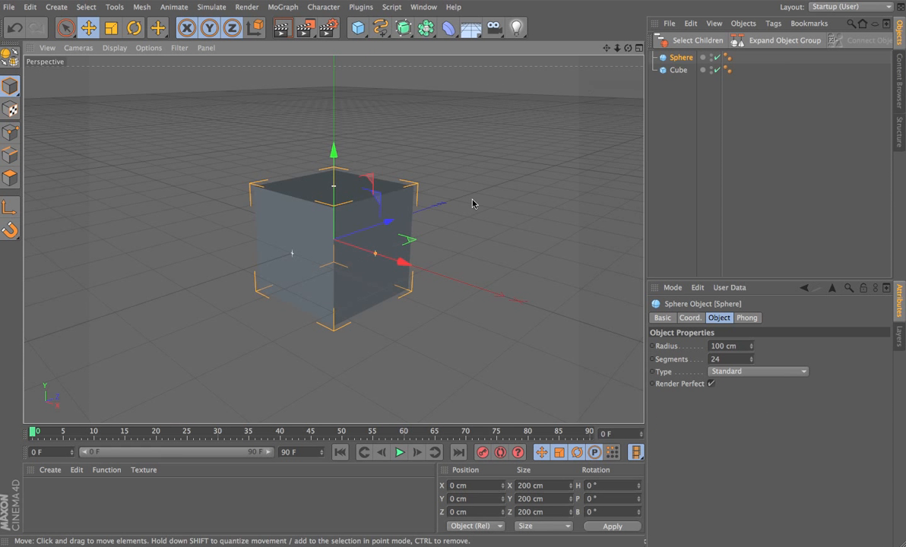
{"action": "double_click", "coordinate": [739, 346]}
{"action": "type", "text": "80"}
{"action": "key", "text": "Return"}
Step: Move the sphere about 140 cm along X so it overlaps the cube's side, and display mesh lines over the shading
{"action": "left_click_drag", "start_coordinate": [404, 258], "coordinate": [471, 288]}
{"action": "left_click", "coordinate": [115, 49]}
{"action": "left_click", "coordinate": [143, 78]}
{"action": "left_click", "coordinate": [149, 50]}
{"action": "left_click", "coordinate": [155, 116]}
{"action": "scroll", "coordinate": [414, 231], "scroll_direction": "up", "scroll_amount": 5}
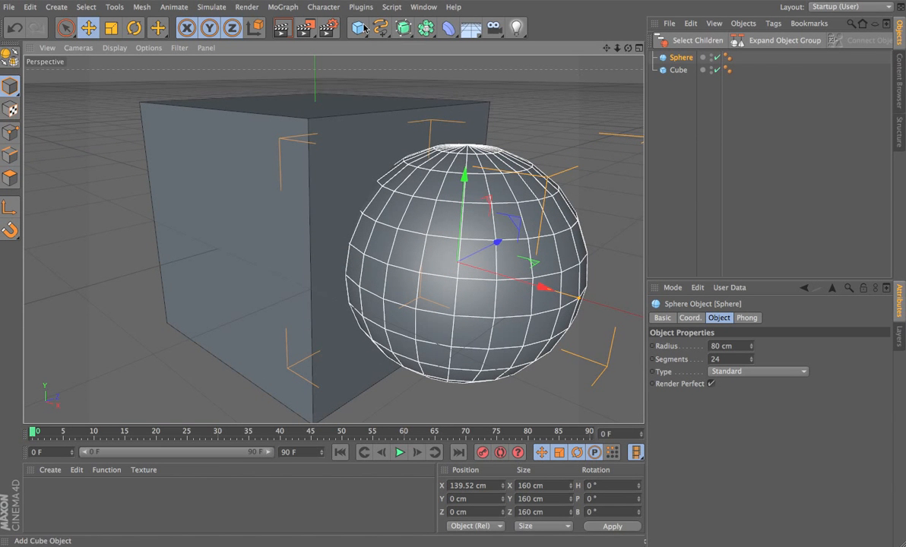
Step: Add a Boole object and make the cube its first child
{"action": "left_click", "coordinate": [428, 35]}
{"action": "left_click", "coordinate": [666, 46]}
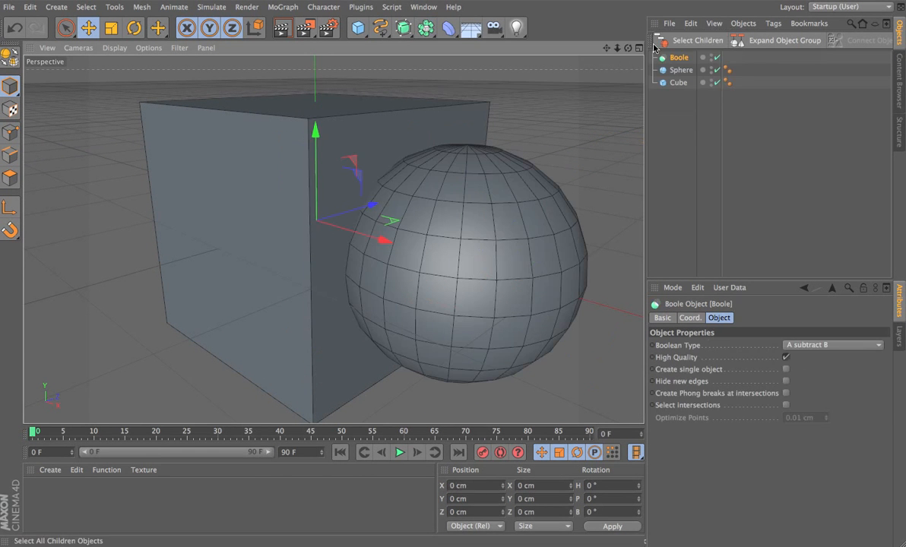
{"action": "left_click_drag", "start_coordinate": [677, 83], "coordinate": [692, 74]}
Step: Rename the cube CubeA and the sphere SphereB, and nest SphereB below CubeA inside the Boole
{"action": "double_click", "coordinate": [688, 70]}
{"action": "double_click", "coordinate": [681, 83]}
{"action": "type", "text": "B"}
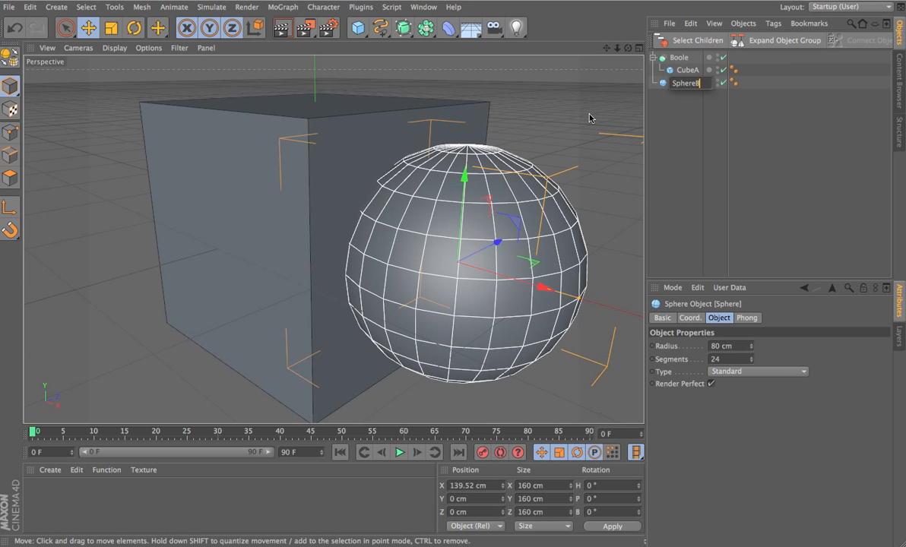
{"action": "left_click", "coordinate": [683, 93]}
{"action": "left_click", "coordinate": [691, 83]}
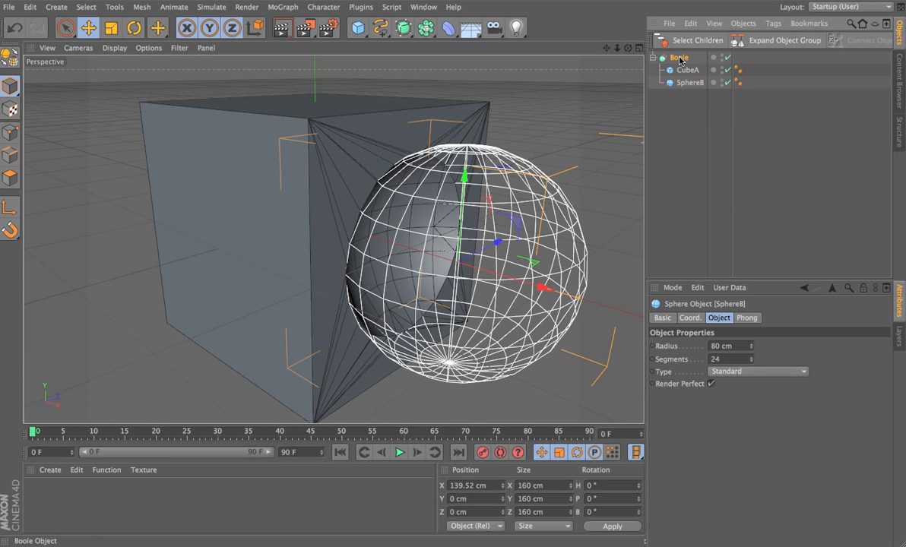
Step: Enable Hide new edges on the Boole object, comparing the cut face with the option on and off
{"action": "left_click", "coordinate": [679, 58]}
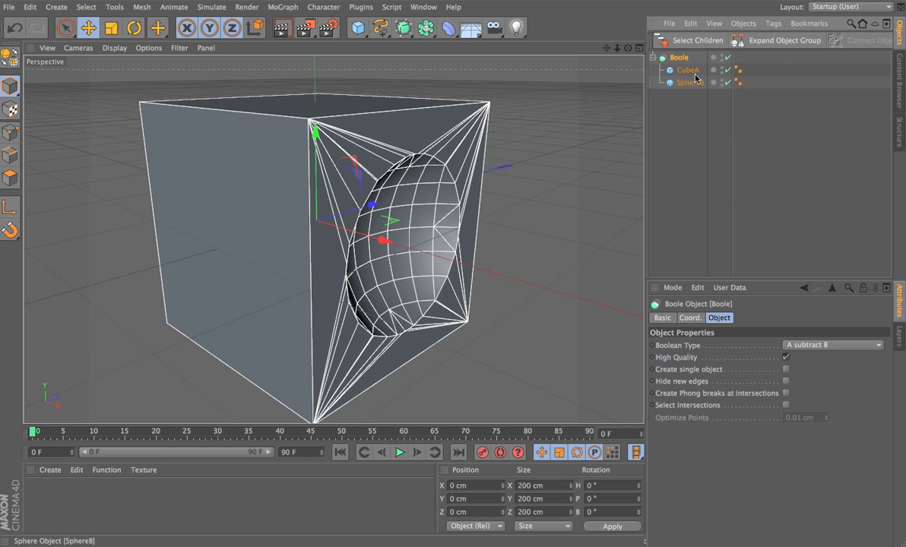
{"action": "left_click_drag", "start_coordinate": [428, 210], "coordinate": [456, 191], "text": "alt"}
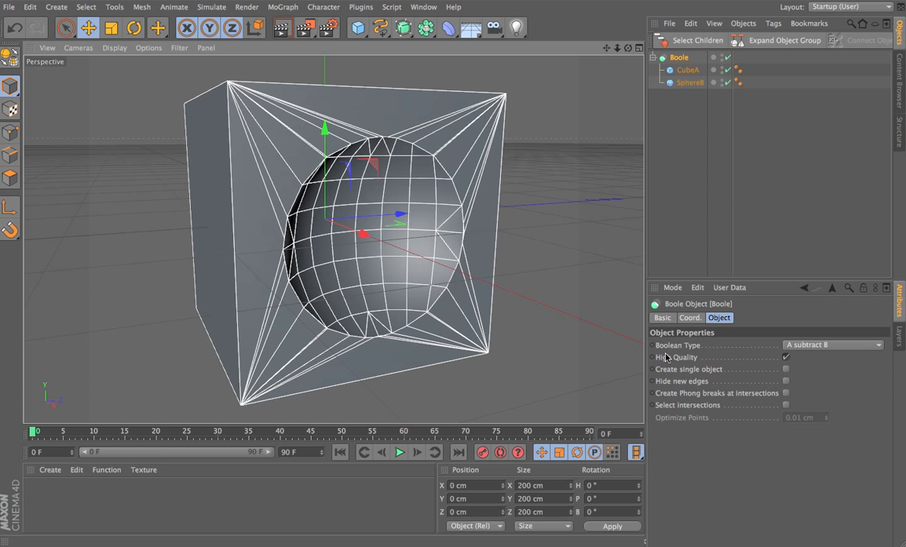
{"action": "left_click", "coordinate": [786, 381]}
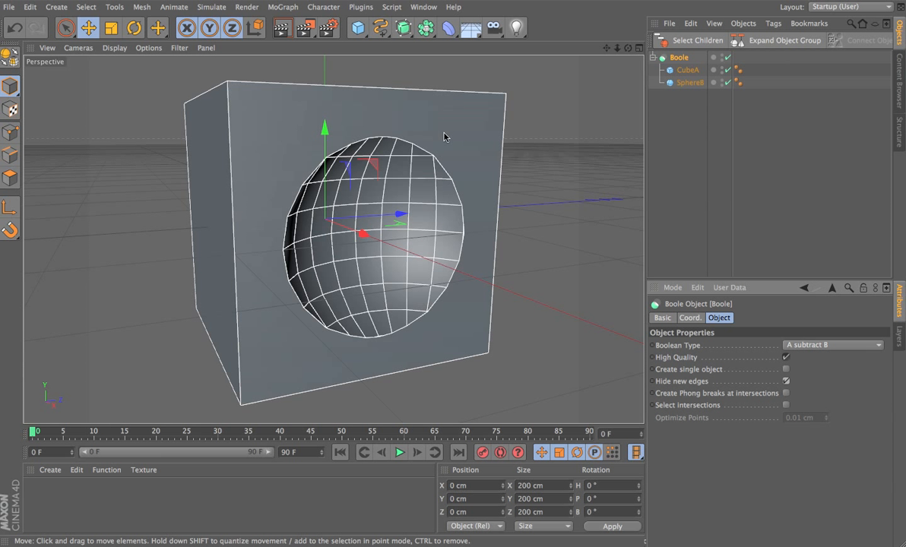
{"action": "left_click", "coordinate": [786, 381]}
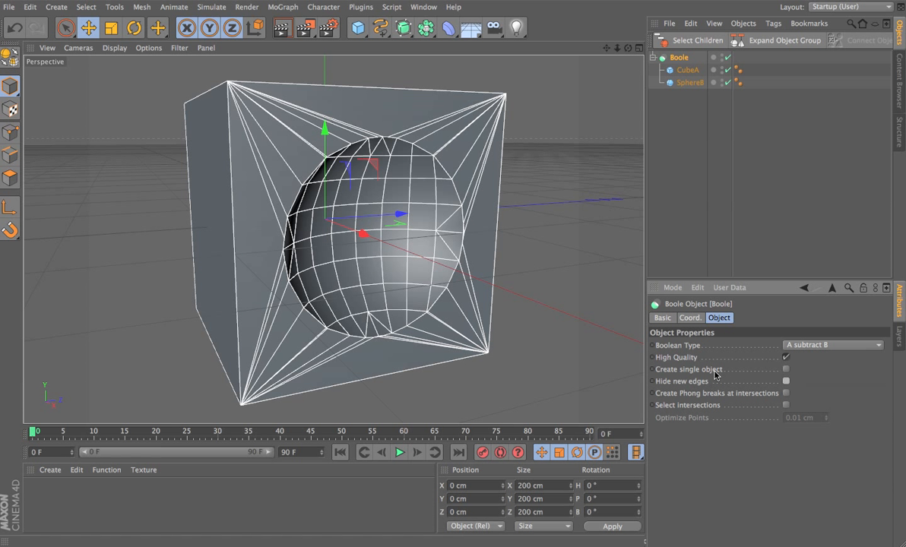
{"action": "left_click", "coordinate": [786, 382]}
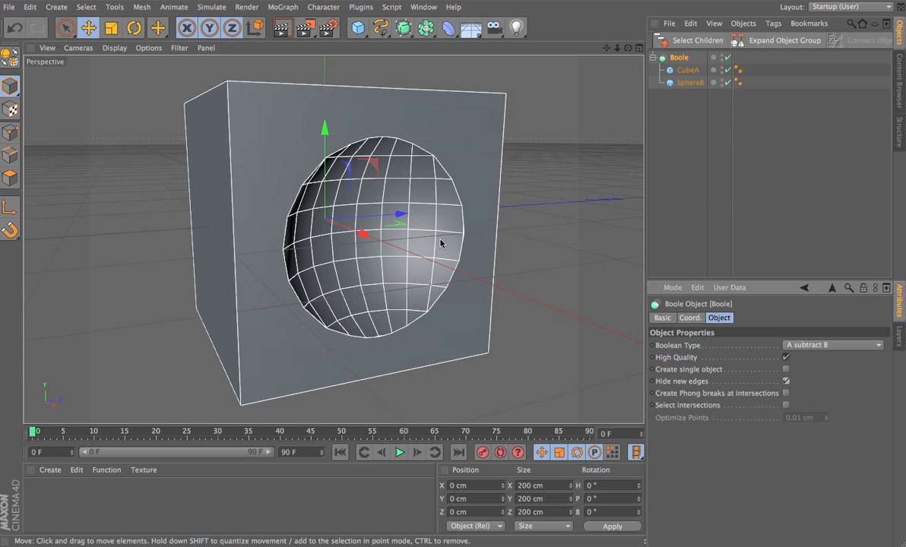
Step: Disable and re-enable the Boole to compare the uncut objects, and examine the mesh points along the hole's rim up close
{"action": "left_click", "coordinate": [685, 84]}
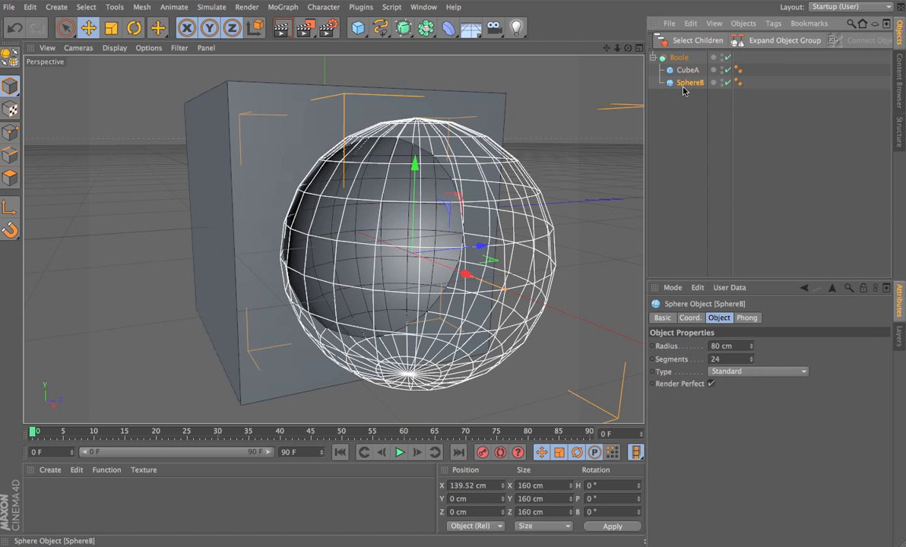
{"action": "left_click", "coordinate": [728, 58]}
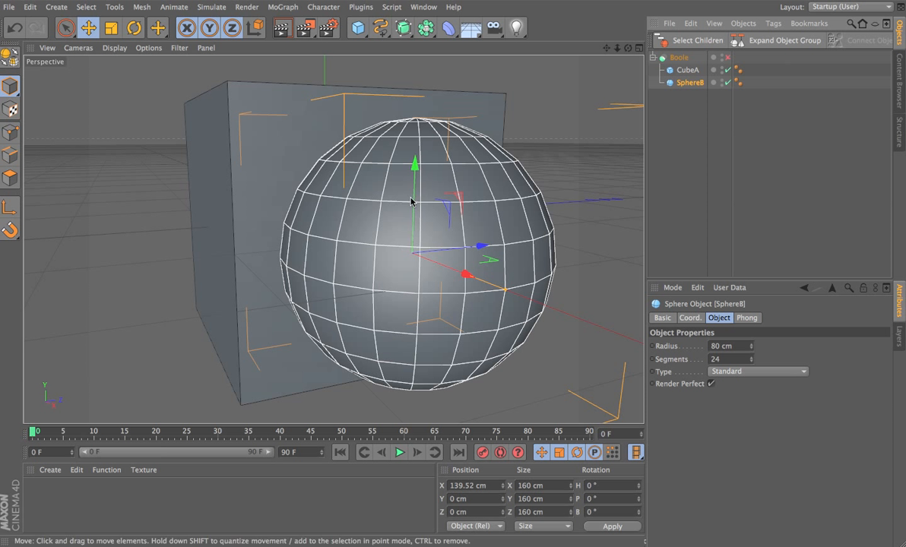
{"action": "left_click", "coordinate": [729, 58]}
{"action": "left_click", "coordinate": [653, 166]}
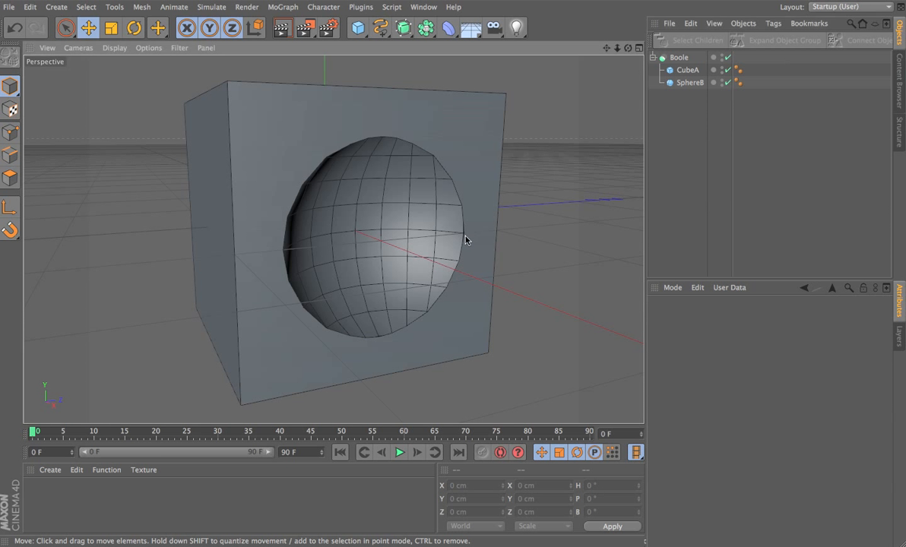
{"action": "scroll", "coordinate": [466, 241], "scroll_direction": "up", "scroll_amount": 6}
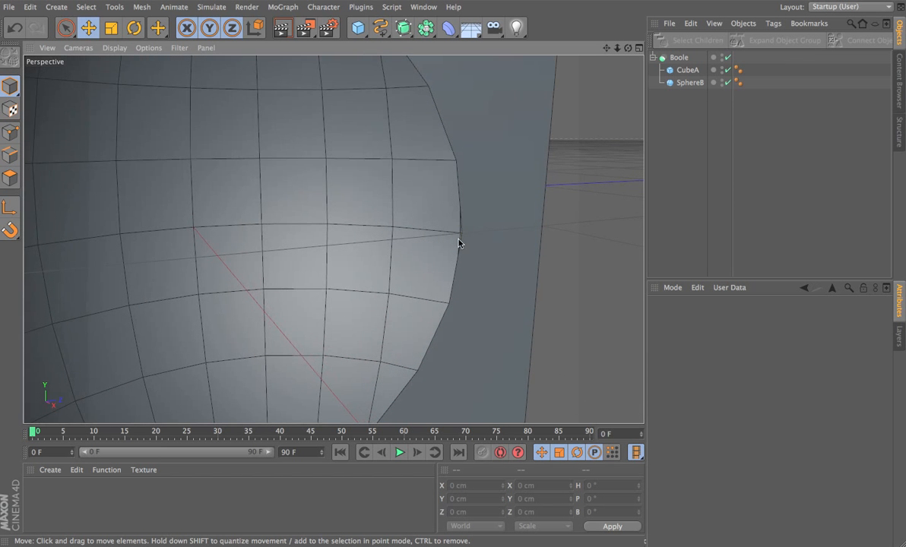
{"action": "scroll", "coordinate": [465, 232], "scroll_direction": "up", "scroll_amount": 4}
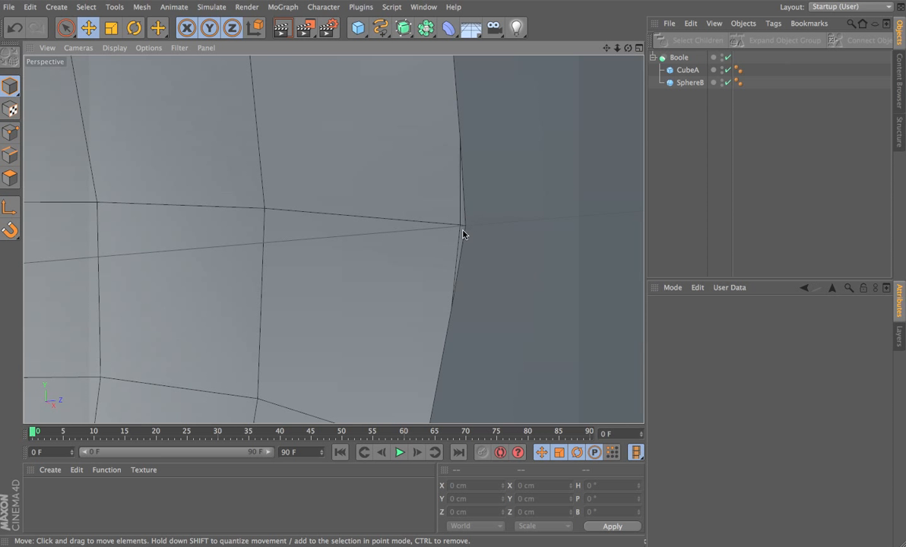
{"action": "scroll", "coordinate": [464, 232], "scroll_direction": "down", "scroll_amount": 10}
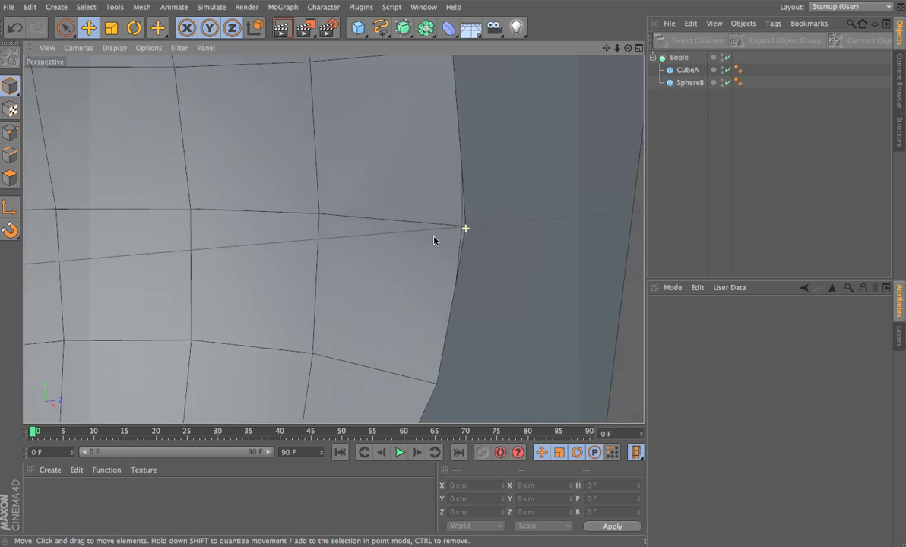
{"action": "scroll", "coordinate": [415, 218], "scroll_direction": "down", "scroll_amount": 6}
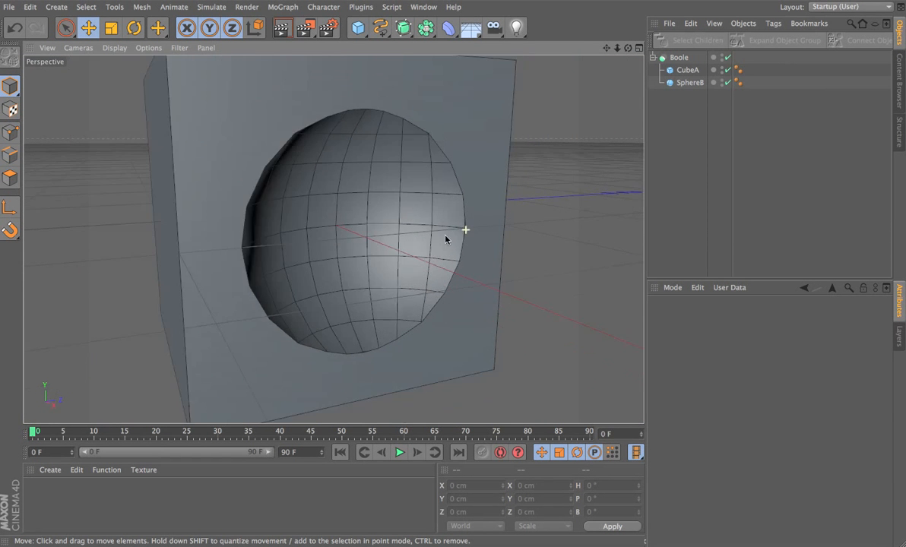
{"action": "scroll", "coordinate": [463, 233], "scroll_direction": "up", "scroll_amount": 3}
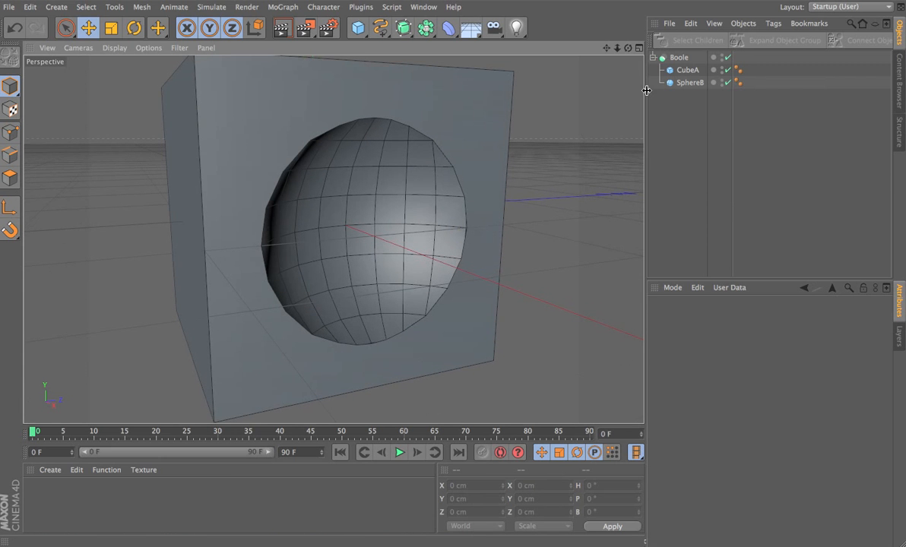
Step: Rotate SphereB to a bank angle of -90° so its pole points into the cube
{"action": "left_click", "coordinate": [688, 82]}
{"action": "key", "text": "r"}
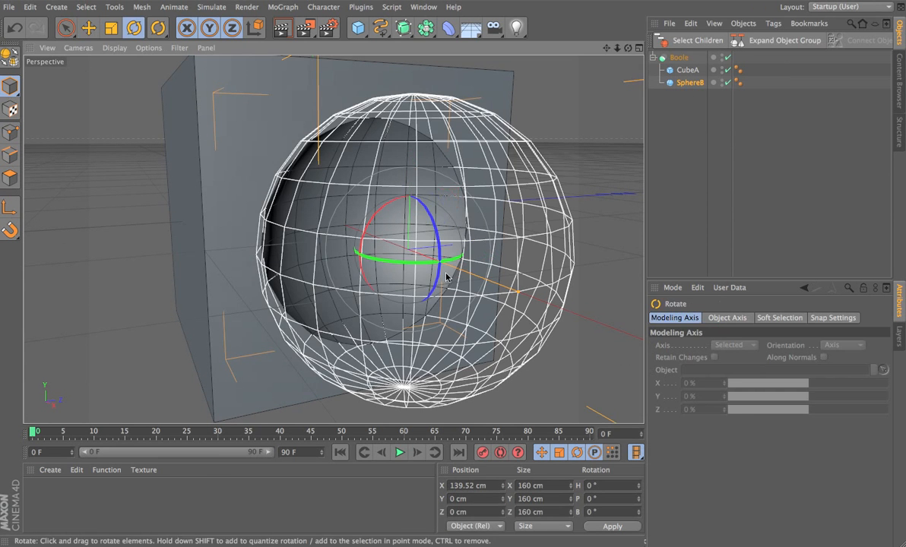
{"action": "left_click_drag", "start_coordinate": [411, 263], "coordinate": [435, 212]}
{"action": "left_click", "coordinate": [685, 126]}
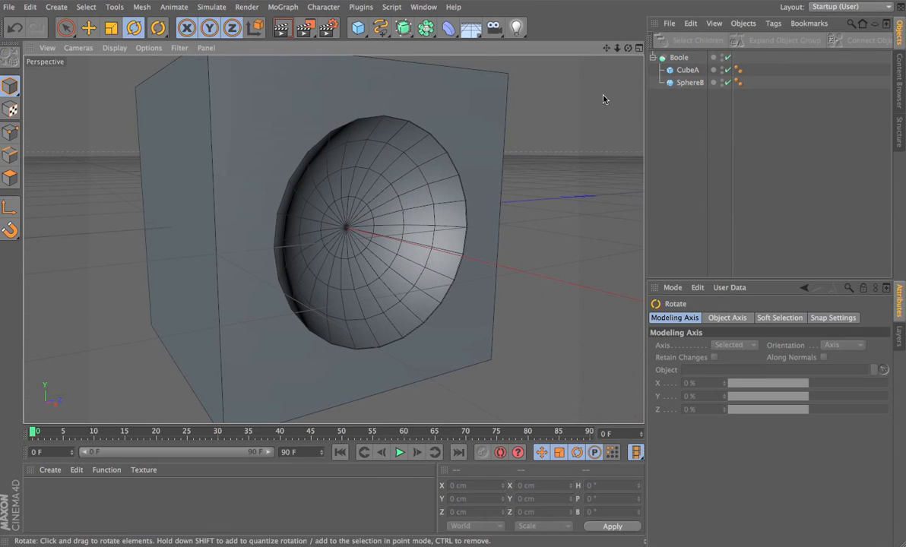
Step: Move SphereB deeper into the cube, to an X position of about 130.9 cm
{"action": "left_click", "coordinate": [690, 82]}
{"action": "scroll", "coordinate": [514, 218], "scroll_direction": "up", "scroll_amount": 5}
{"action": "scroll", "coordinate": [514, 218], "scroll_direction": "up", "scroll_amount": 4}
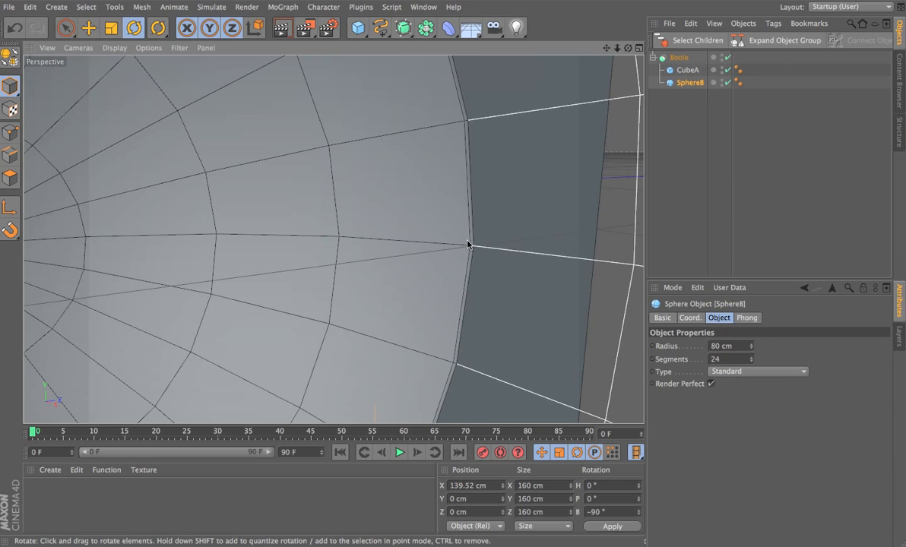
{"action": "right_click_drag", "start_coordinate": [463, 222], "coordinate": [345, 265], "text": "alt"}
{"action": "key", "text": "e"}
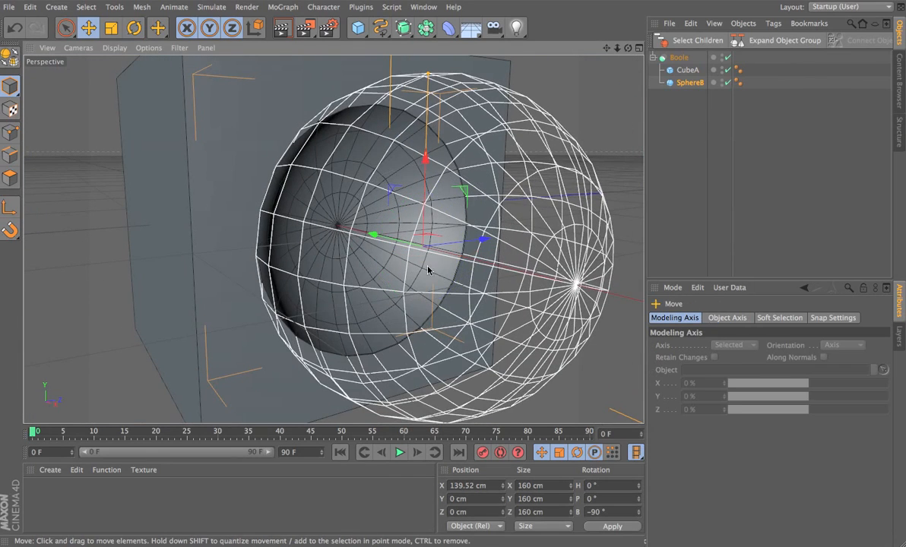
{"action": "left_click_drag", "start_coordinate": [372, 236], "coordinate": [363, 235]}
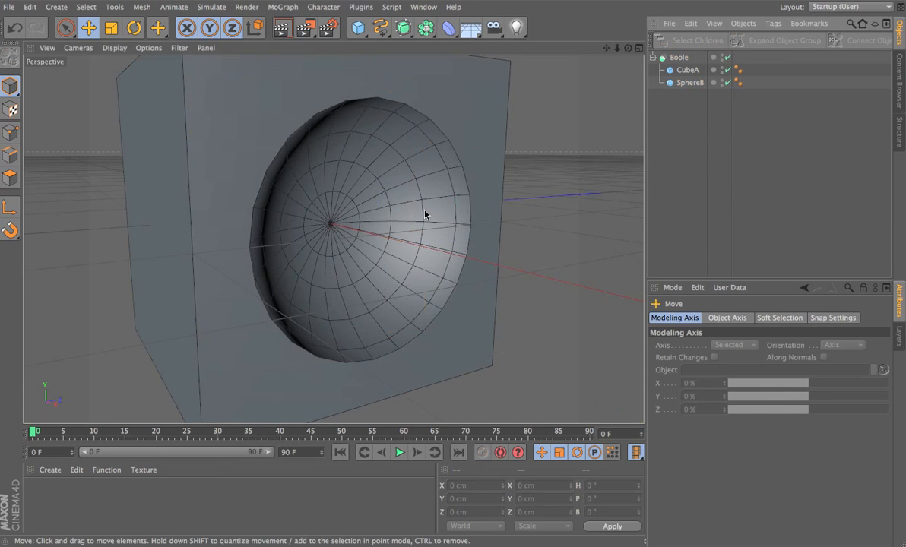
Step: Try rotating SphereB so its pole sits off-centre in the hole, and undo the rotation
{"action": "left_click_drag", "start_coordinate": [477, 217], "coordinate": [404, 215], "text": "alt"}
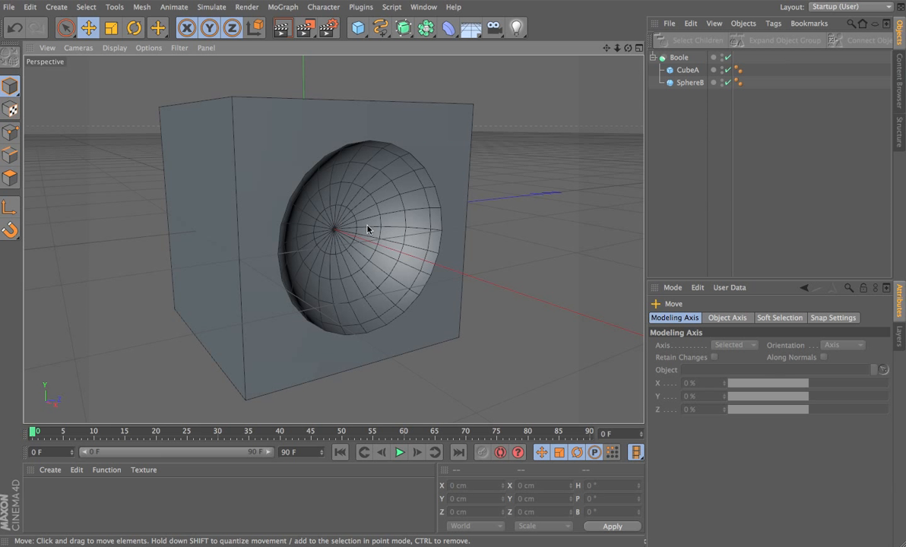
{"action": "left_click_drag", "start_coordinate": [410, 222], "coordinate": [424, 237], "text": "alt"}
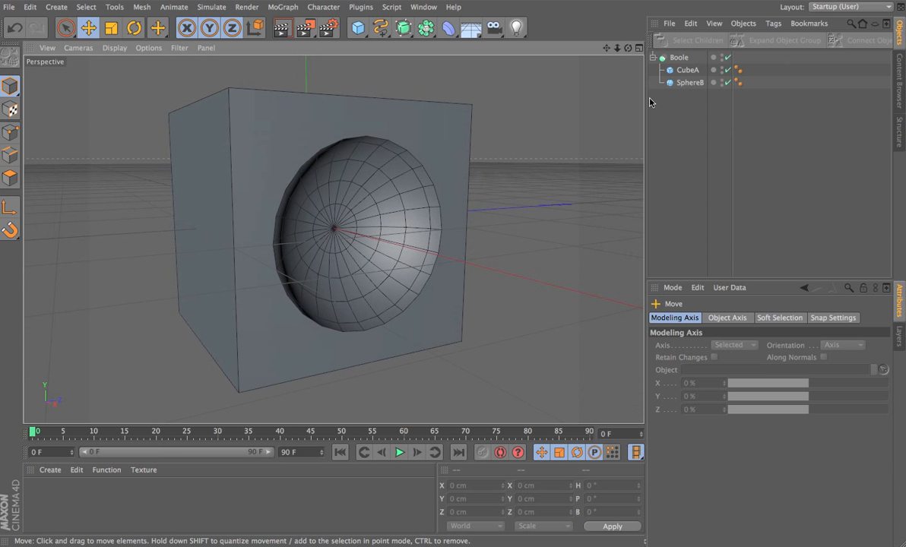
{"action": "left_click", "coordinate": [686, 82]}
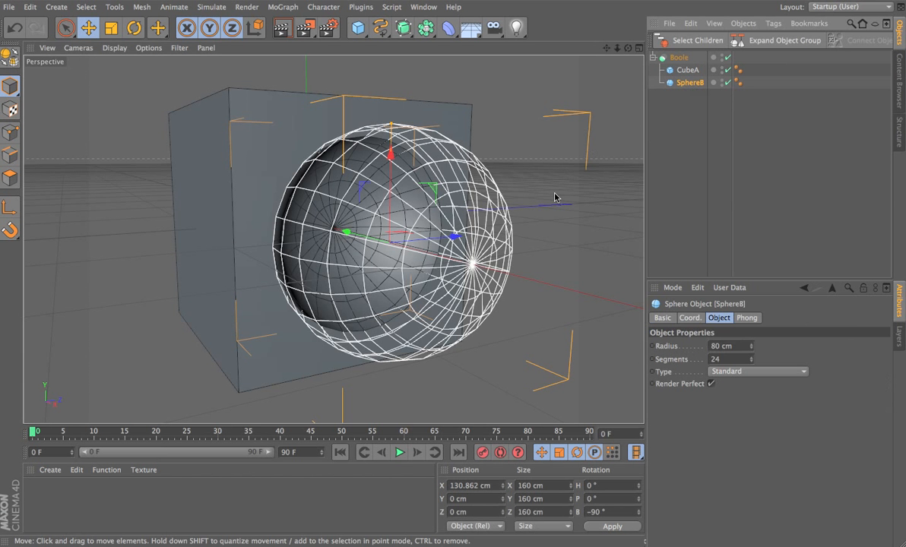
{"action": "key", "text": "r"}
{"action": "left_click_drag", "start_coordinate": [390, 201], "coordinate": [484, 221]}
{"action": "left_click", "coordinate": [607, 168]}
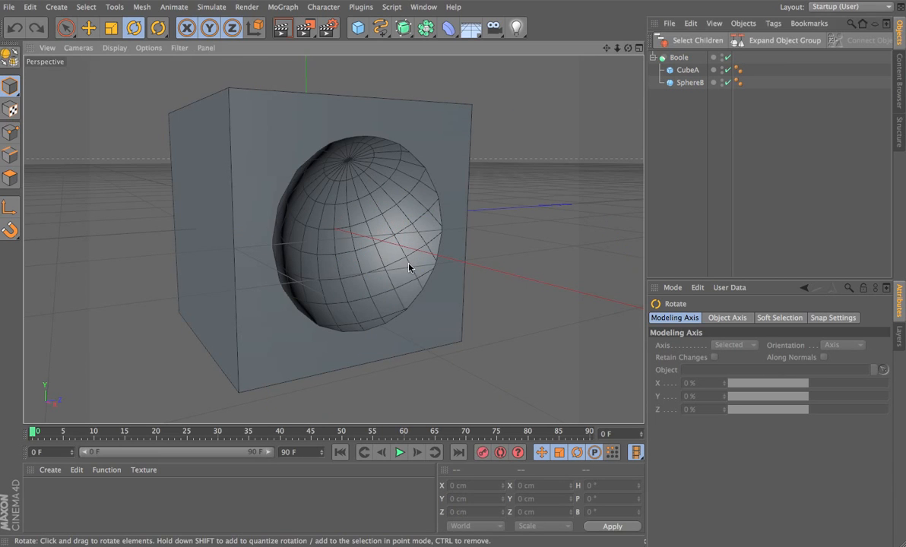
{"action": "left_click", "coordinate": [378, 244]}
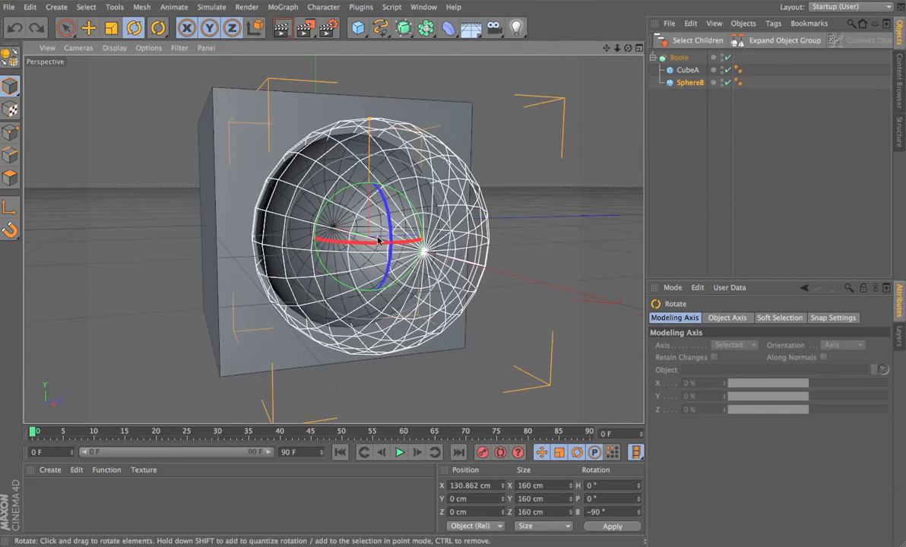
Step: Examine from several angles how SphereB's segments meet the cube's face around the hole
{"action": "mouse_move", "coordinate": [378, 241]}
{"action": "right_mouse_down", "text": "alt"}
{"action": "mouse_move", "coordinate": [421, 227]}
{"action": "mouse_move", "coordinate": [378, 241]}
{"action": "right_mouse_up", "text": "alt"}
{"action": "left_click_drag", "start_coordinate": [377, 241], "coordinate": [401, 226], "text": "alt"}
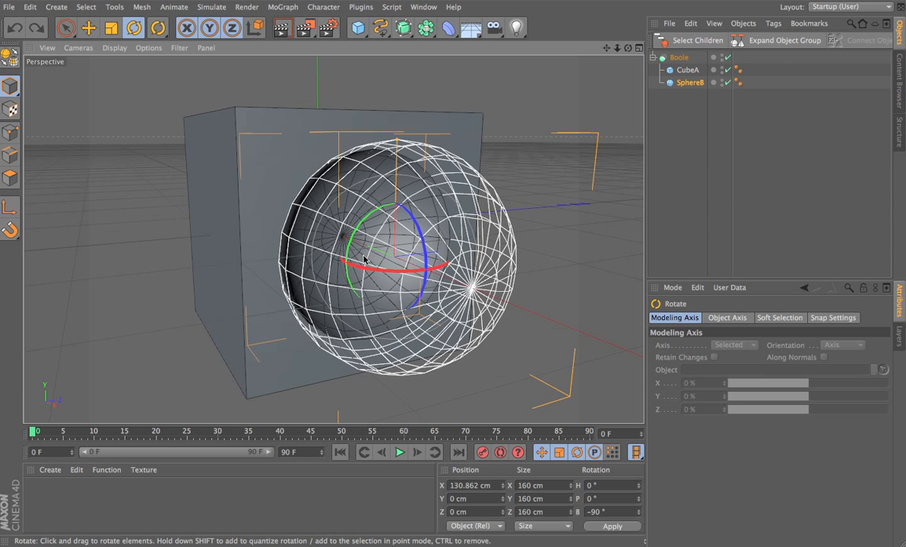
{"action": "mouse_move", "coordinate": [366, 244]}
{"action": "left_mouse_down", "text": "alt"}
{"action": "mouse_move", "coordinate": [356, 252]}
{"action": "mouse_move", "coordinate": [368, 250]}
{"action": "left_mouse_up", "text": "alt"}
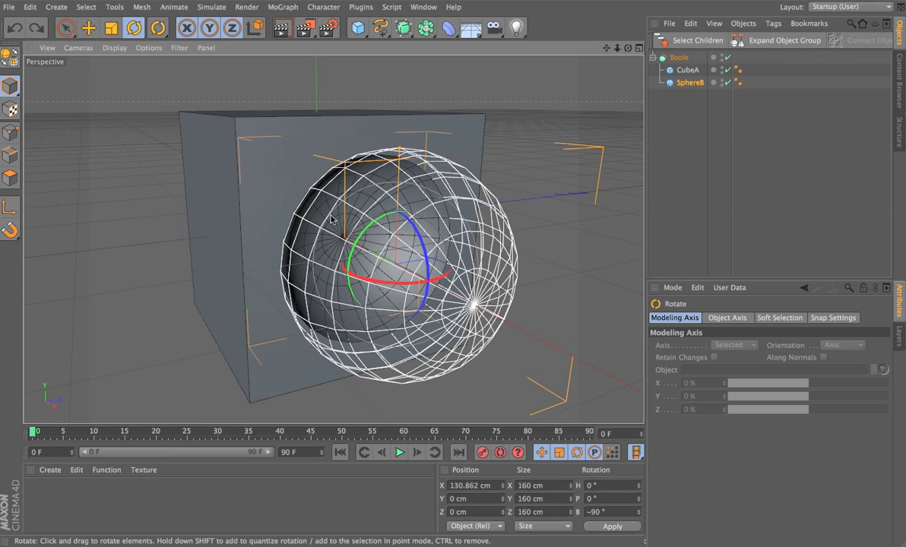
{"action": "mouse_move", "coordinate": [371, 242]}
{"action": "right_mouse_down", "text": "alt"}
{"action": "mouse_move", "coordinate": [378, 244]}
{"action": "mouse_move", "coordinate": [370, 245]}
{"action": "right_mouse_up", "text": "alt"}
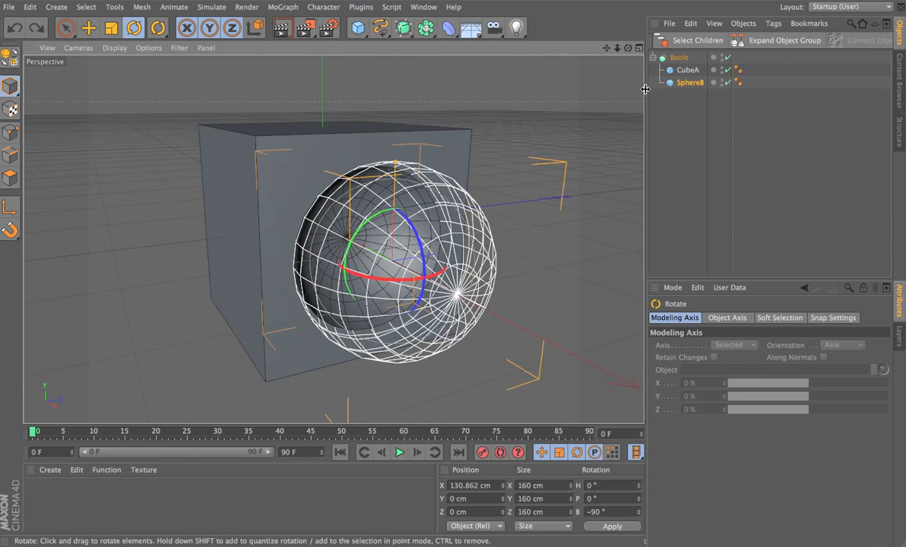
{"action": "left_click", "coordinate": [689, 82]}
{"action": "left_click", "coordinate": [672, 118]}
{"action": "left_click", "coordinate": [366, 253]}
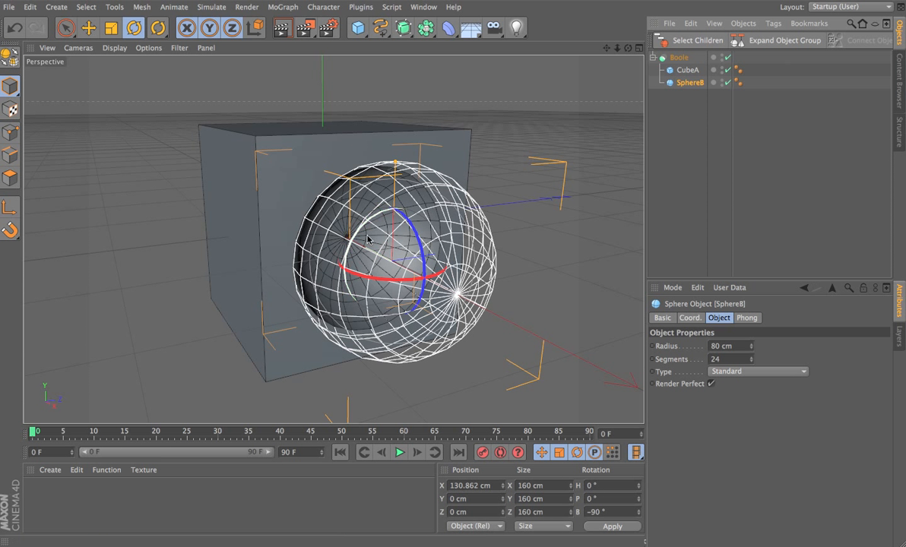
{"action": "left_click_drag", "start_coordinate": [406, 276], "coordinate": [441, 234], "text": "alt"}
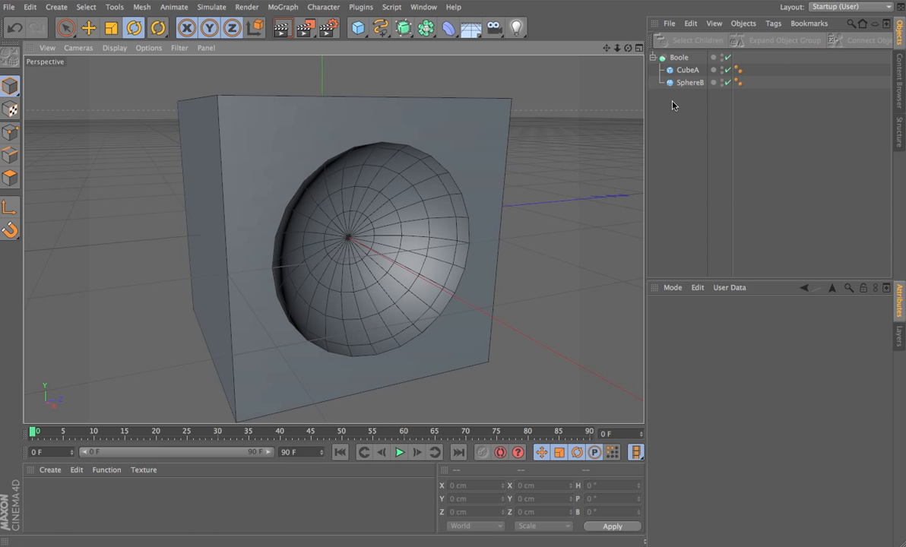
Step: Subdivide CubeA with 4 segments in Y and 3 segments in Z
{"action": "left_click", "coordinate": [689, 82]}
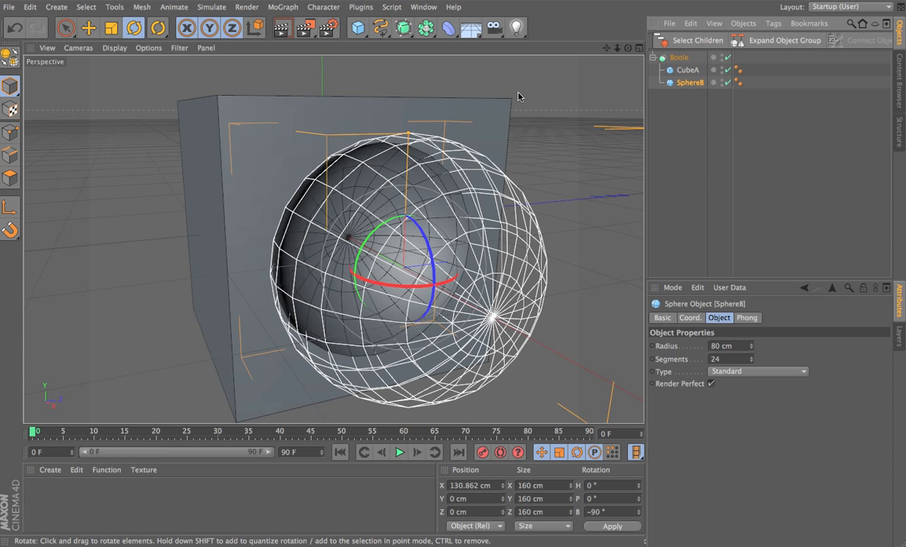
{"action": "double_click", "coordinate": [735, 361]}
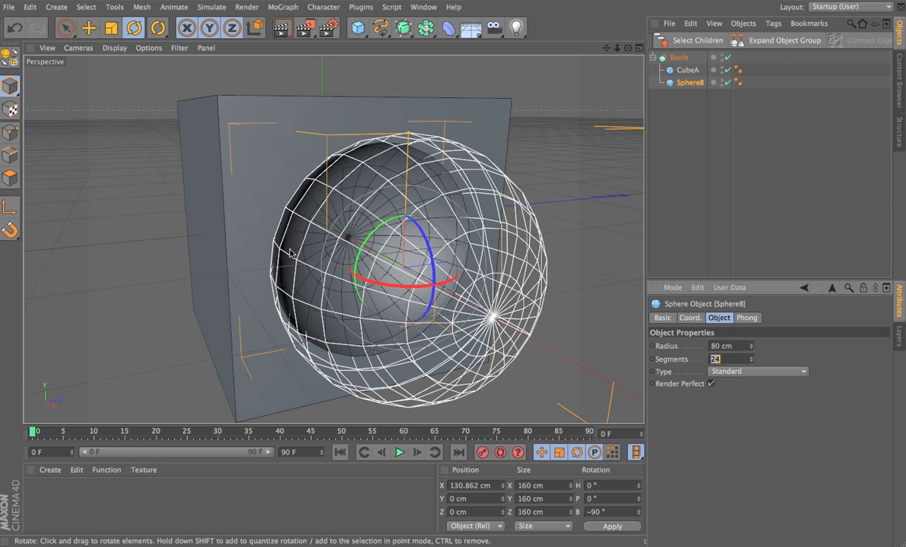
{"action": "left_click", "coordinate": [687, 70]}
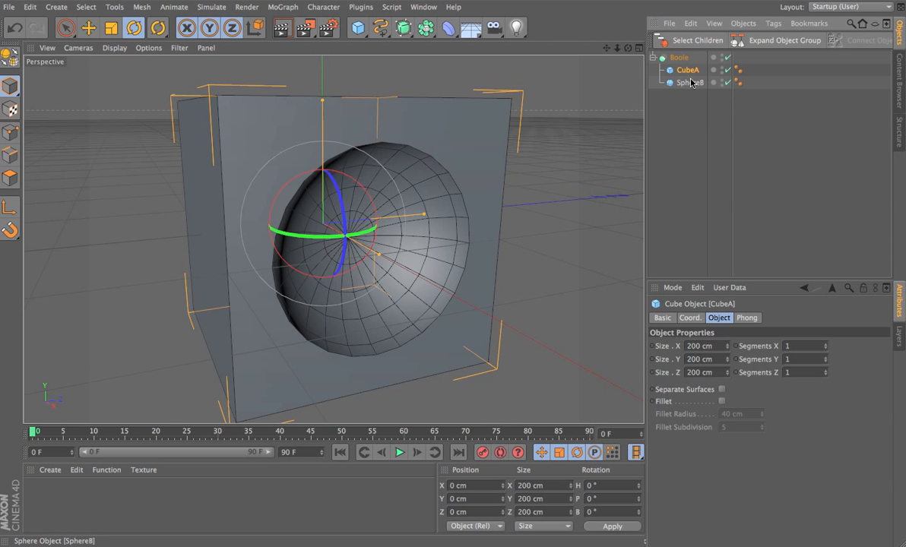
{"action": "left_click", "coordinate": [826, 349]}
{"action": "left_click", "coordinate": [825, 357]}
{"action": "left_click", "coordinate": [826, 357]}
{"action": "left_click", "coordinate": [825, 356]}
{"action": "left_click", "coordinate": [826, 375]}
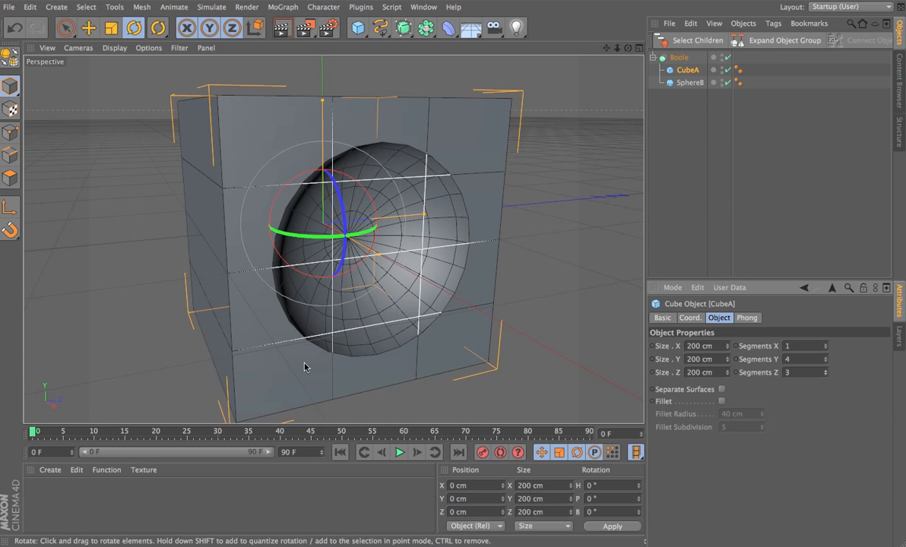
{"action": "left_click", "coordinate": [678, 183]}
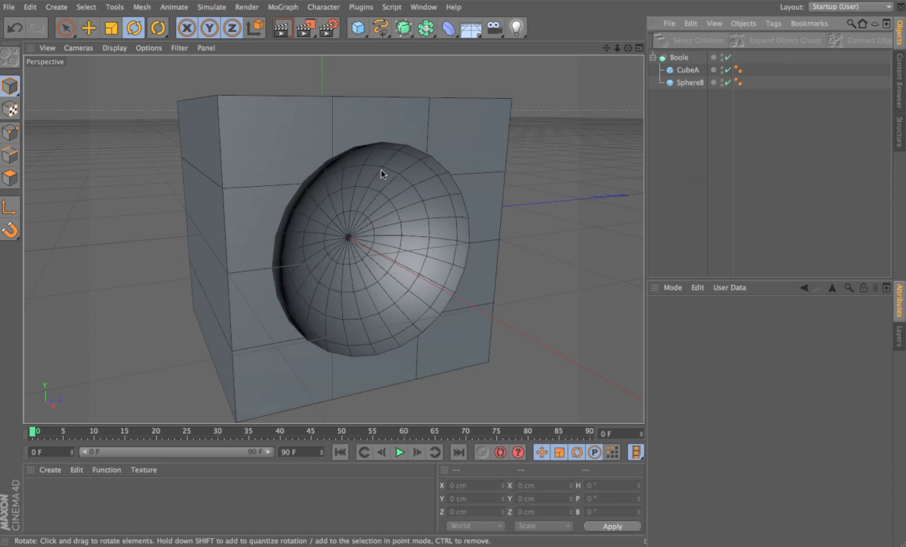
Step: Set CubeA's Y segments to 7 and examine how the cube's edges meet the rim of the hole
{"action": "scroll", "coordinate": [381, 174], "scroll_direction": "up", "scroll_amount": 8}
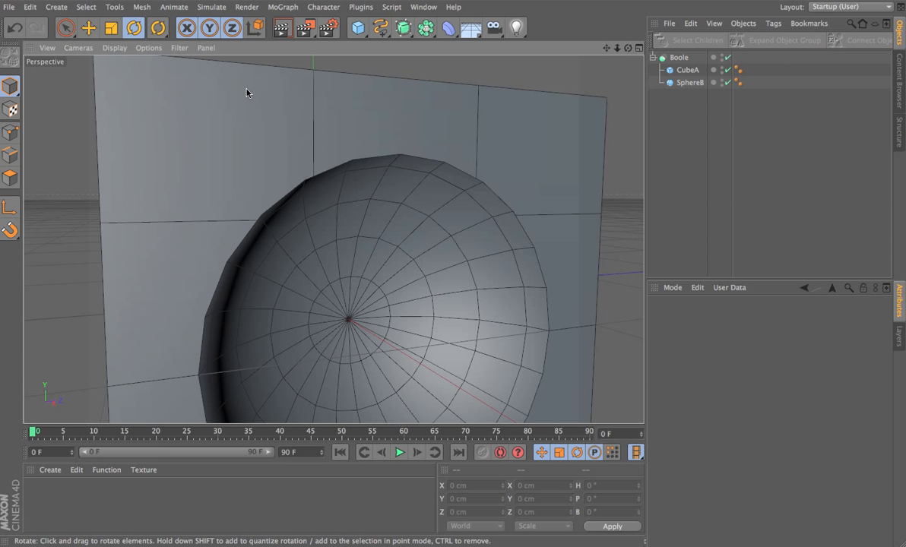
{"action": "scroll", "coordinate": [383, 257], "scroll_direction": "down", "scroll_amount": 5}
{"action": "left_click_drag", "start_coordinate": [413, 277], "coordinate": [435, 245], "text": "alt"}
{"action": "left_click", "coordinate": [687, 70]}
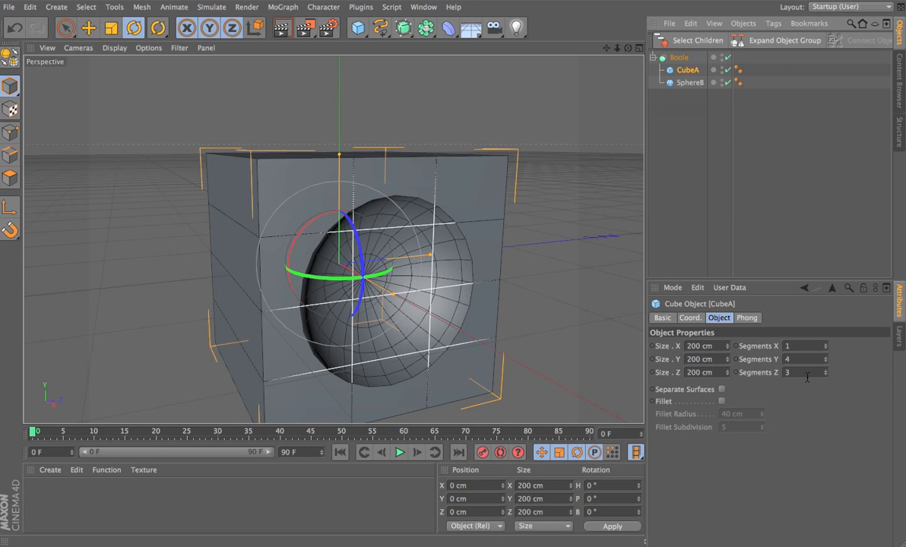
{"action": "left_click", "coordinate": [827, 358]}
{"action": "left_click", "coordinate": [826, 358]}
{"action": "left_click", "coordinate": [827, 358]}
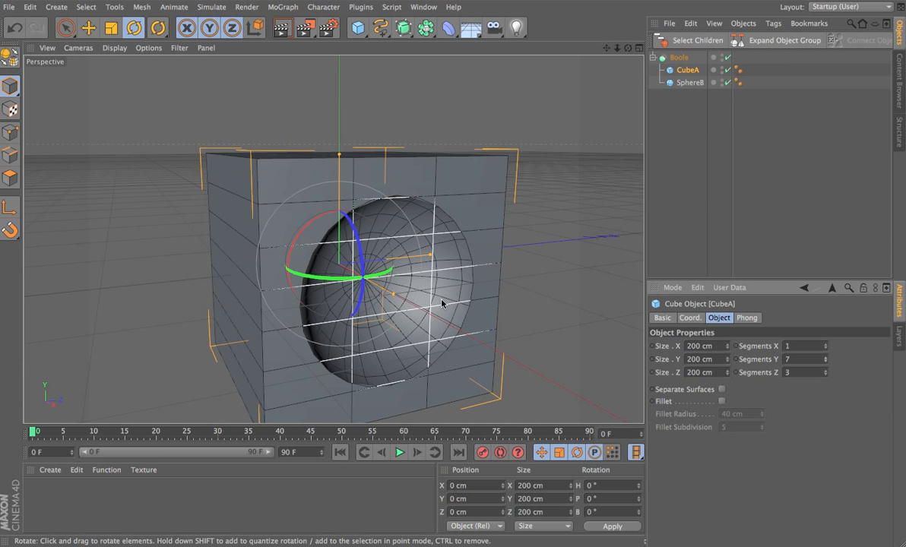
{"action": "left_click", "coordinate": [689, 198]}
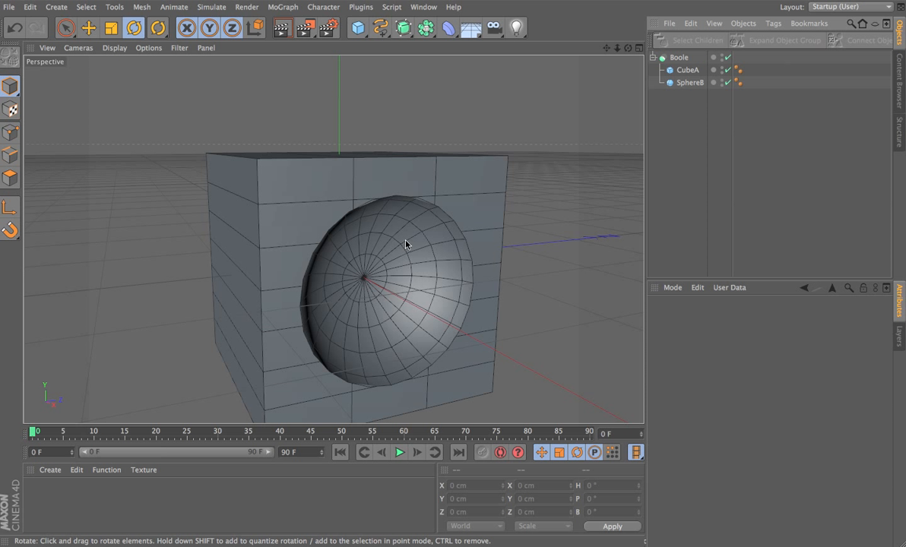
{"action": "scroll", "coordinate": [410, 290], "scroll_direction": "down", "scroll_amount": 3}
{"action": "left_click_drag", "start_coordinate": [408, 291], "coordinate": [413, 264], "text": "alt"}
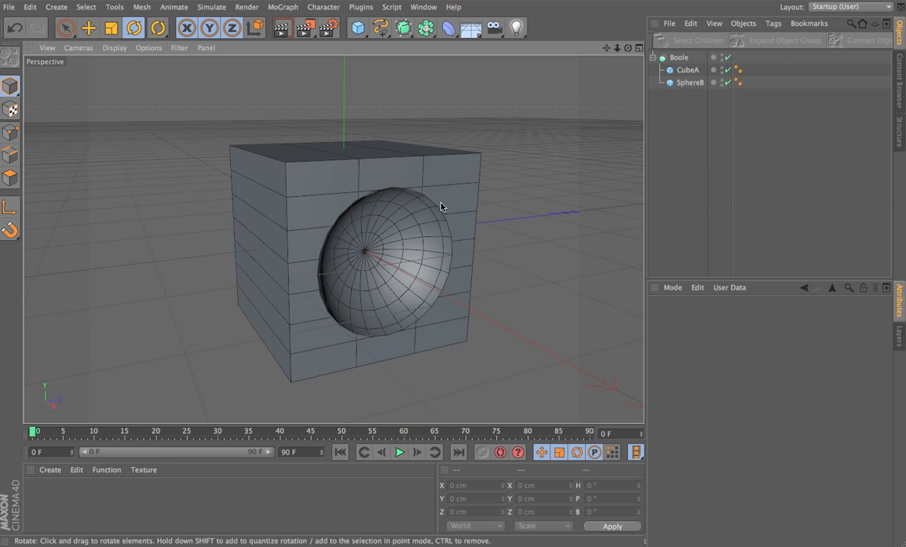
{"action": "scroll", "coordinate": [408, 211], "scroll_direction": "up", "scroll_amount": 8}
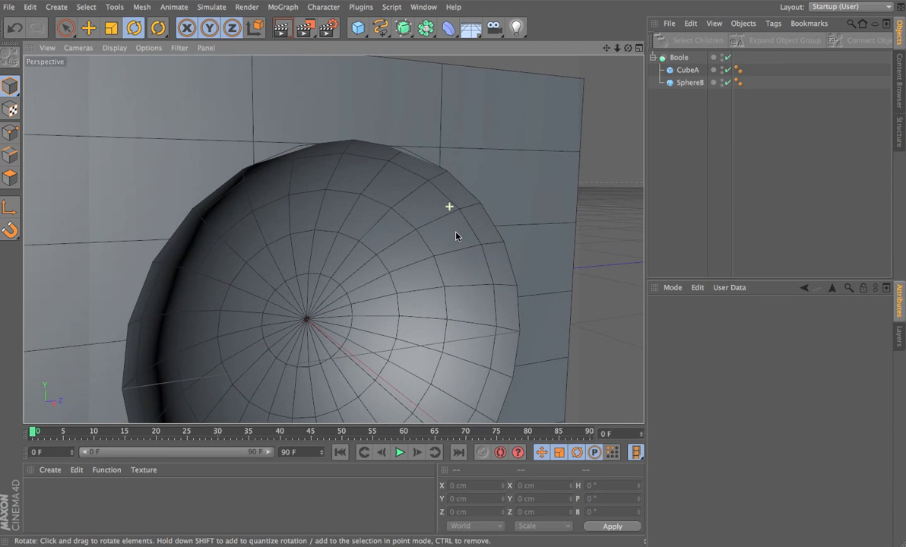
{"action": "scroll", "coordinate": [451, 232], "scroll_direction": "down", "scroll_amount": 8}
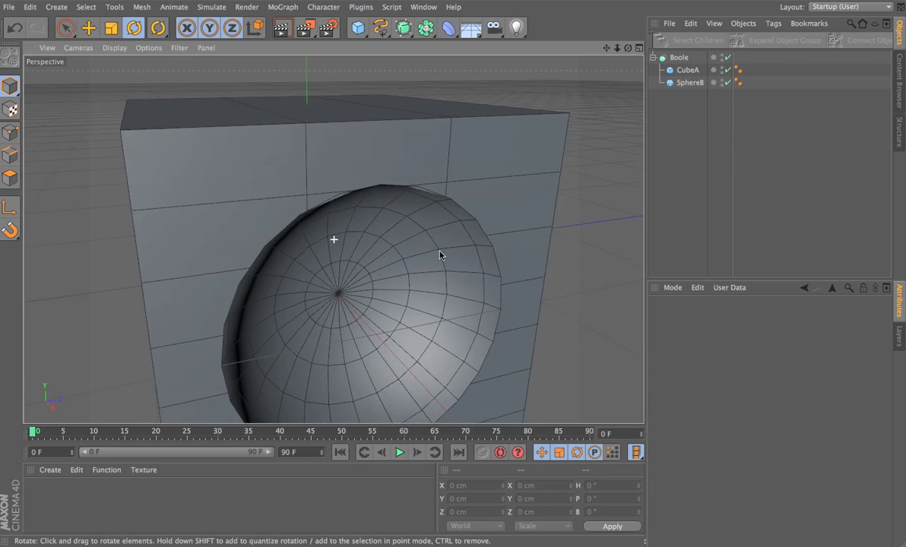
{"action": "scroll", "coordinate": [445, 253], "scroll_direction": "down", "scroll_amount": 8}
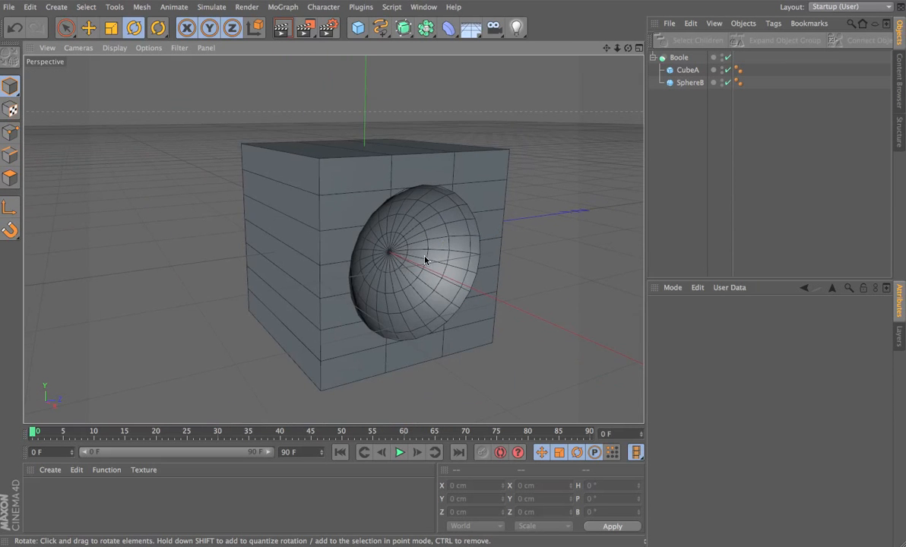
Step: Delete the whole Boole setup and add a cylinder with 24 rotation segments
{"action": "key", "text": "ctrl+a"}
{"action": "key", "text": "Delete"}
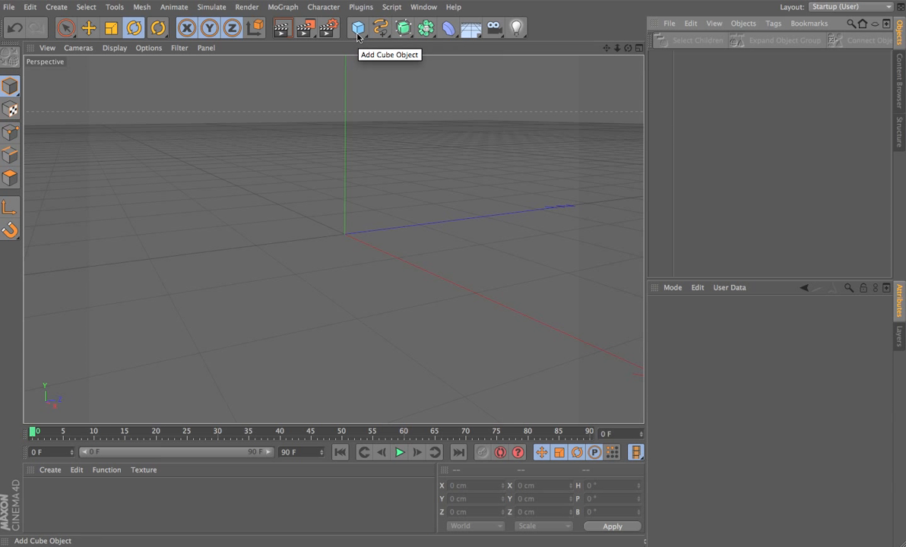
{"action": "left_click_drag", "start_coordinate": [357, 34], "coordinate": [608, 40]}
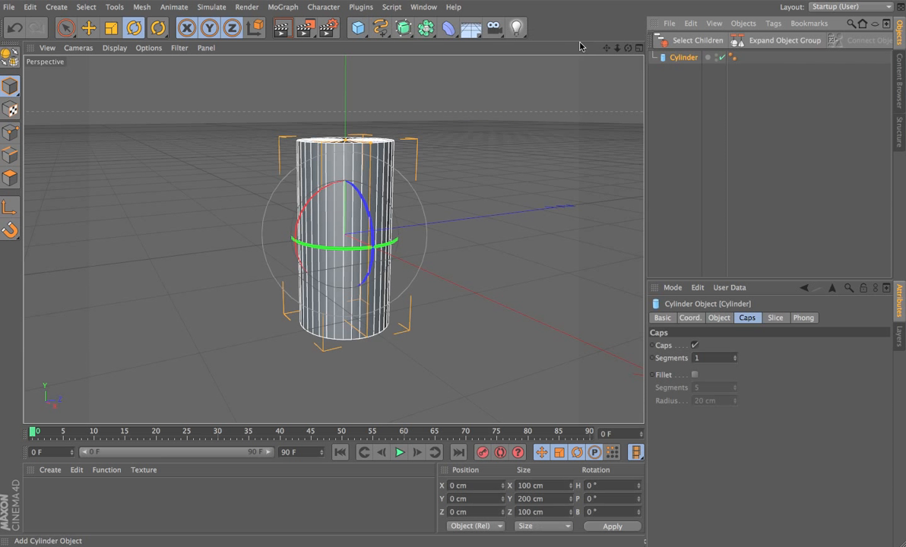
{"action": "left_click", "coordinate": [720, 318]}
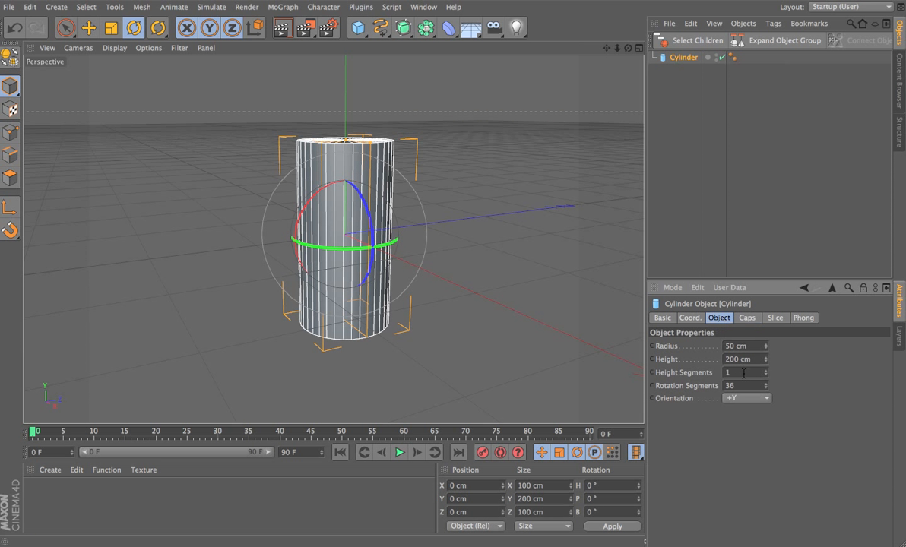
{"action": "type", "text": "24"}
{"action": "key", "text": "Return"}
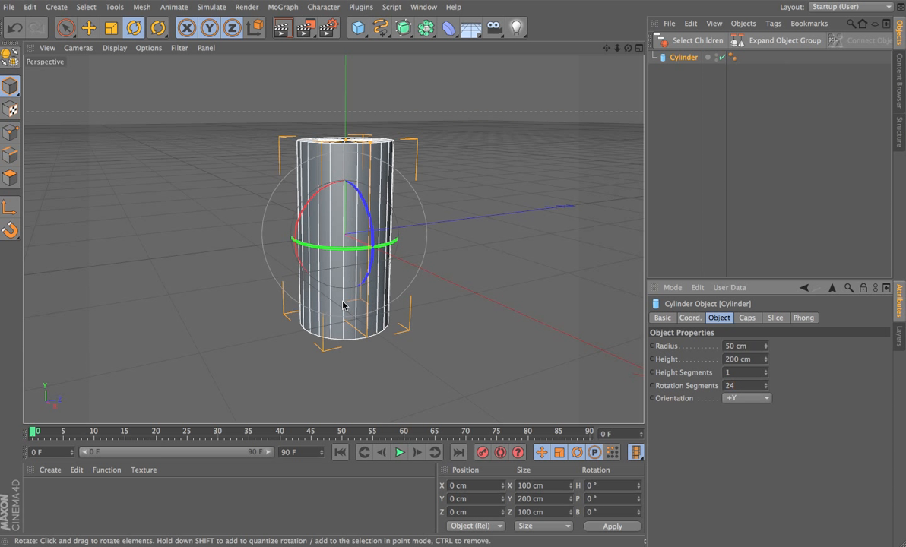
Step: Remove the cylinder's caps and set its height segments to 13
{"action": "left_click_drag", "start_coordinate": [403, 312], "coordinate": [375, 322], "text": "alt"}
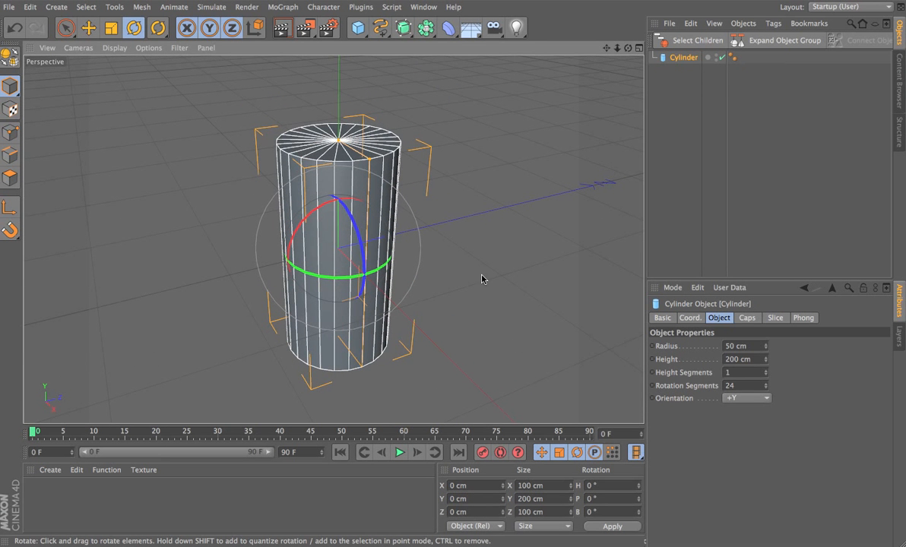
{"action": "left_click", "coordinate": [748, 318]}
{"action": "left_click", "coordinate": [695, 345]}
{"action": "left_click_drag", "start_coordinate": [310, 343], "coordinate": [335, 306], "text": "alt"}
{"action": "left_click", "coordinate": [721, 318]}
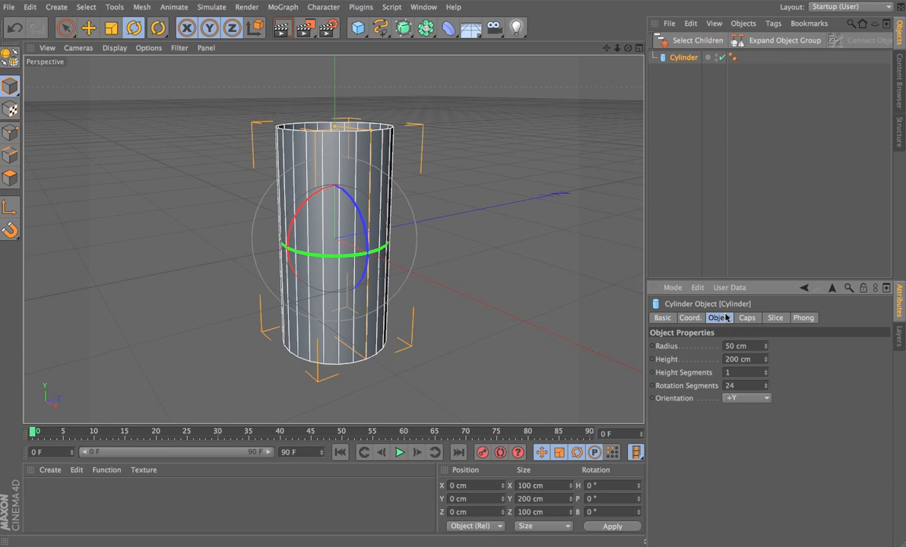
{"action": "left_click_drag", "start_coordinate": [767, 378], "coordinate": [712, 364]}
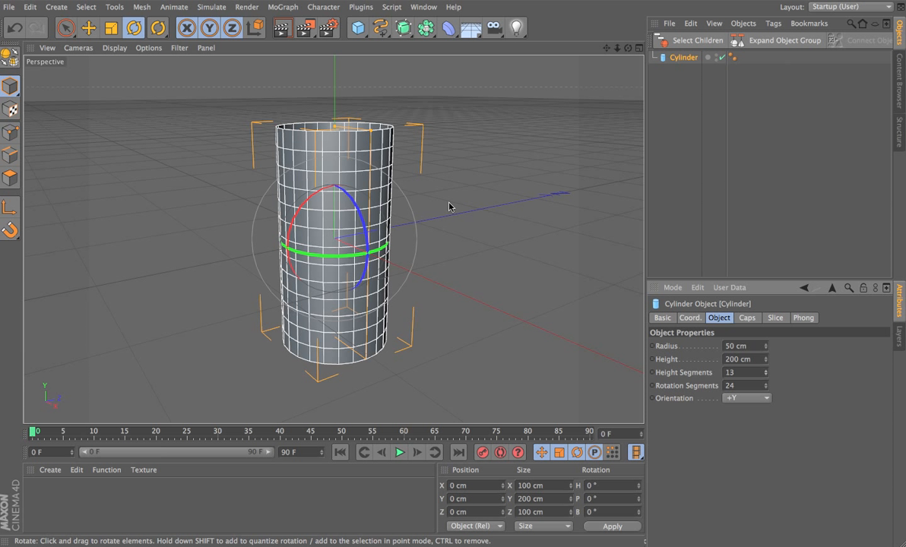
Step: Add a Bend deformer and show it with the cylinder in the four-view layout
{"action": "left_click", "coordinate": [449, 31]}
{"action": "left_click", "coordinate": [639, 49]}
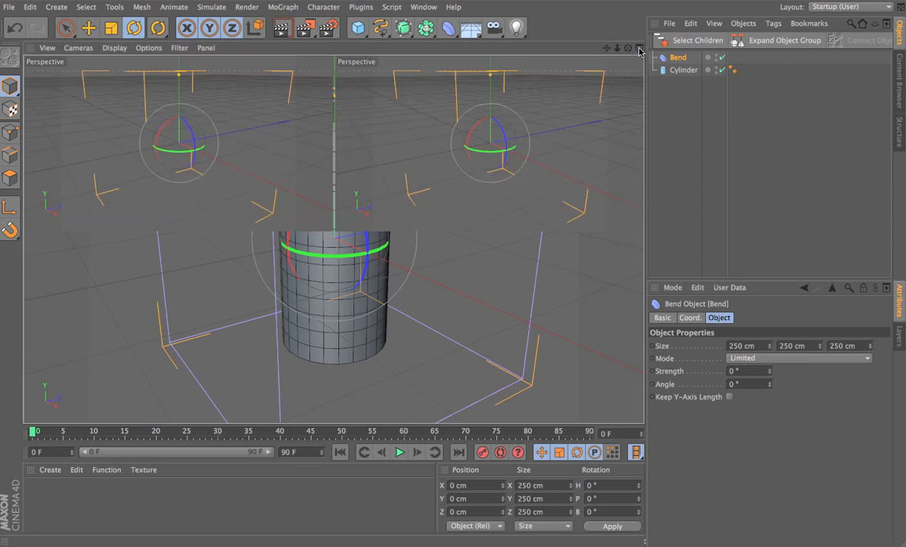
{"action": "scroll", "coordinate": [530, 156], "scroll_direction": "up", "scroll_amount": 5}
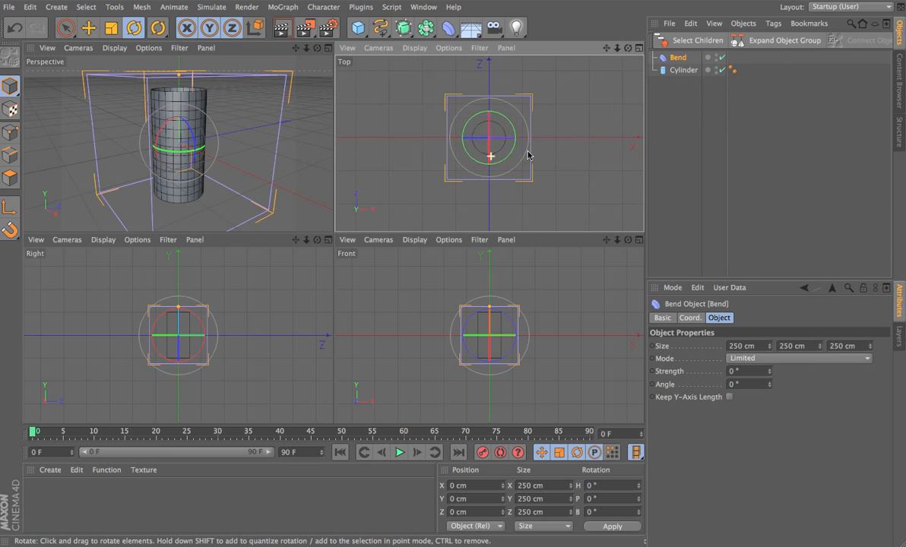
{"action": "middle_click_drag", "start_coordinate": [529, 161], "coordinate": [521, 191], "text": "alt"}
{"action": "scroll", "coordinate": [513, 196], "scroll_direction": "down", "scroll_amount": 2}
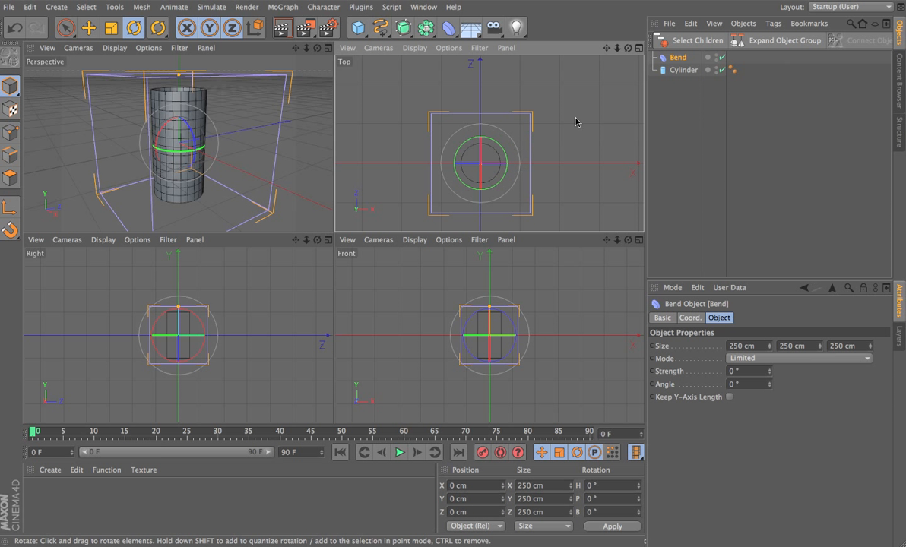
Step: Set the Bend deformer's Y size to 205 cm so it just encloses the cylinder's height
{"action": "left_click", "coordinate": [677, 70]}
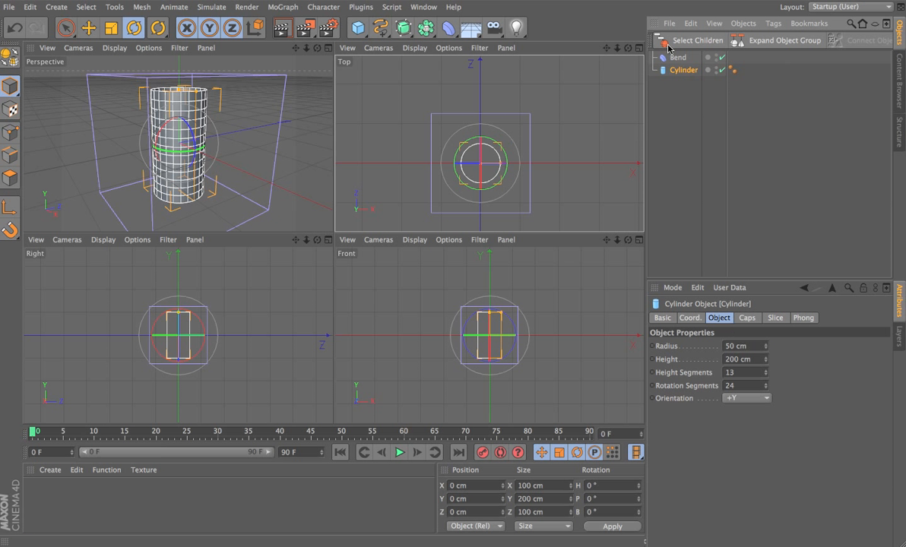
{"action": "left_click", "coordinate": [674, 57]}
{"action": "left_click", "coordinate": [791, 346]}
{"action": "type", "text": "2"}
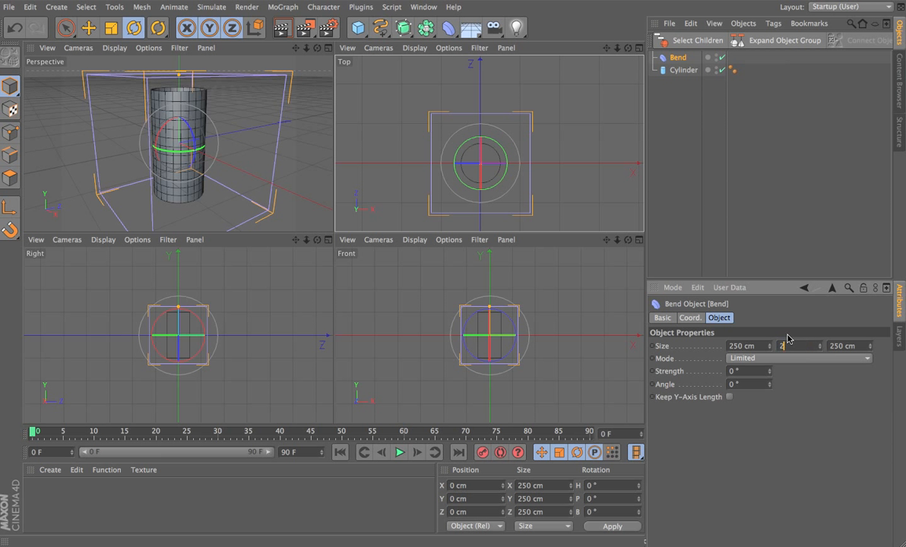
{"action": "type", "text": "05"}
{"action": "key", "text": "Return"}
{"action": "right_click_drag", "start_coordinate": [481, 340], "coordinate": [579, 330], "text": "alt"}
{"action": "middle_click_drag", "start_coordinate": [579, 329], "coordinate": [567, 364], "text": "alt"}
{"action": "middle_click_drag", "start_coordinate": [535, 320], "coordinate": [531, 307], "text": "alt"}
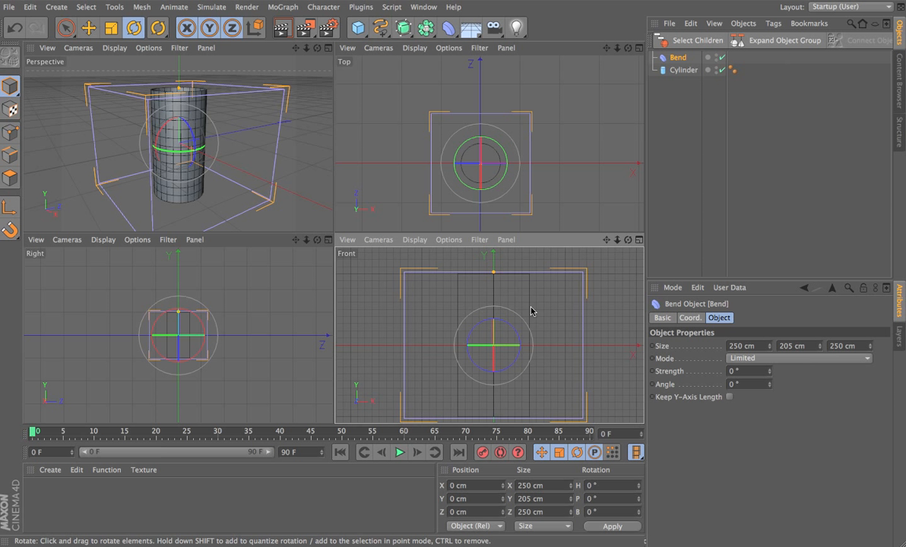
Step: Set the Bend deformer's X and Z sizes to 105 cm to fit around the cylinder's diameter
{"action": "left_click", "coordinate": [681, 70]}
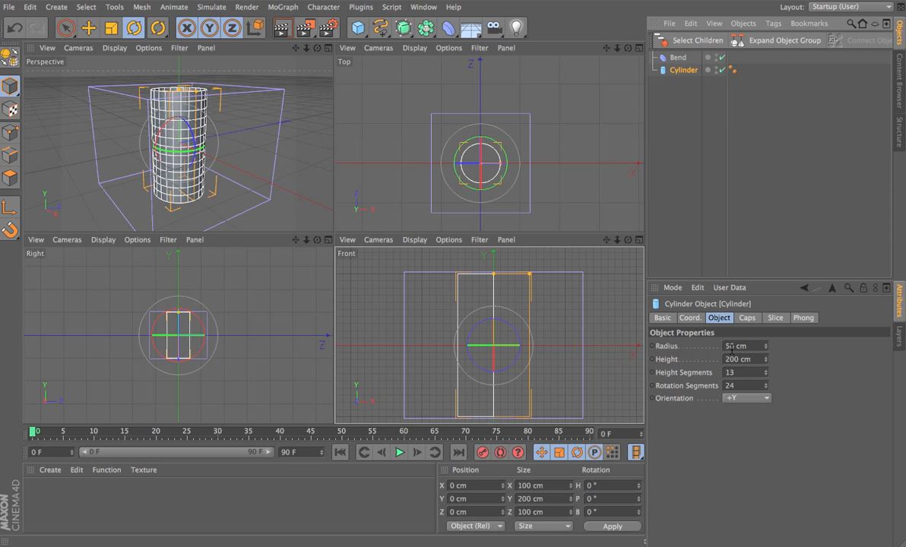
{"action": "left_click", "coordinate": [679, 57]}
{"action": "double_click", "coordinate": [745, 346]}
{"action": "type", "text": "1"}
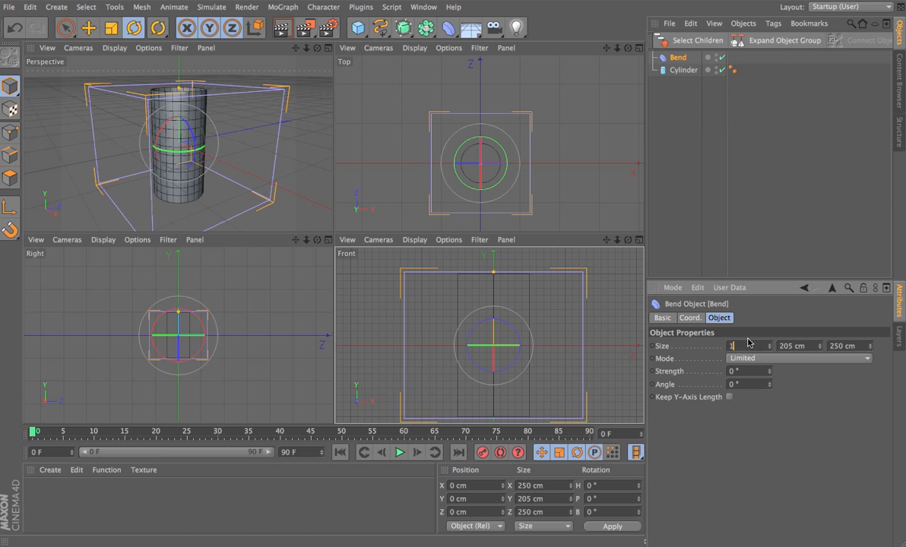
{"action": "type", "text": "05"}
{"action": "key", "text": "Tab"}
{"action": "key", "text": "Tab"}
{"action": "type", "text": "1"}
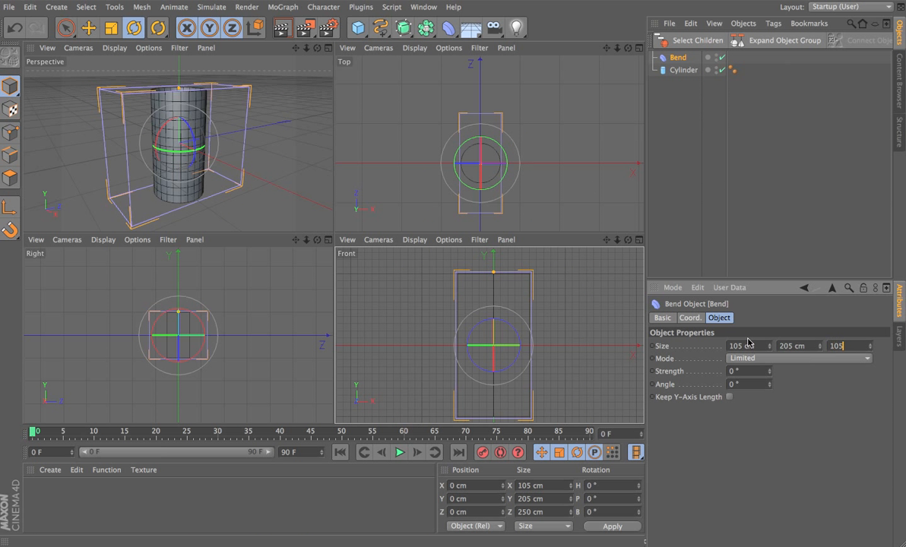
{"action": "type", "text": "05"}
{"action": "key", "text": "Return"}
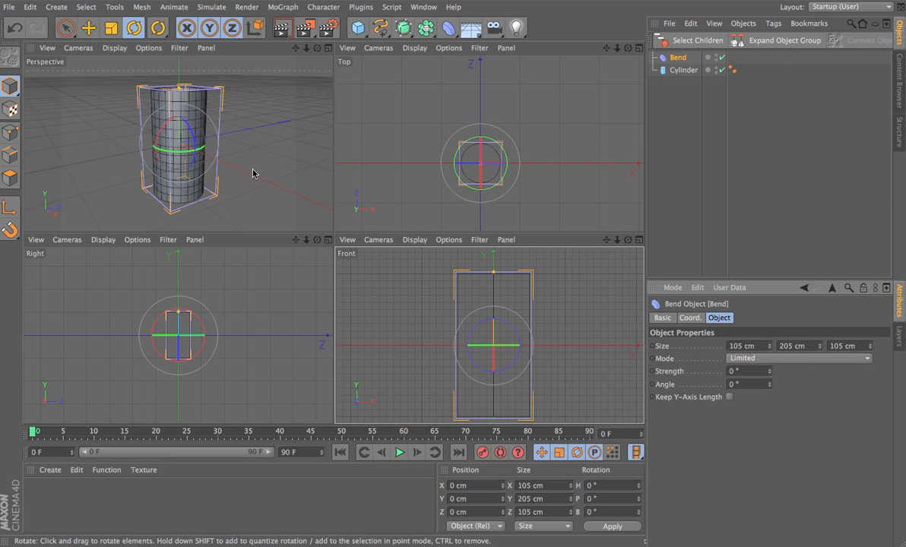
Step: Return to a single perspective view and make the Bend deformer a child of the cylinder
{"action": "left_click", "coordinate": [329, 49]}
{"action": "left_click_drag", "start_coordinate": [390, 223], "coordinate": [394, 182], "text": "alt"}
{"action": "left_click_drag", "start_coordinate": [677, 57], "coordinate": [688, 70]}
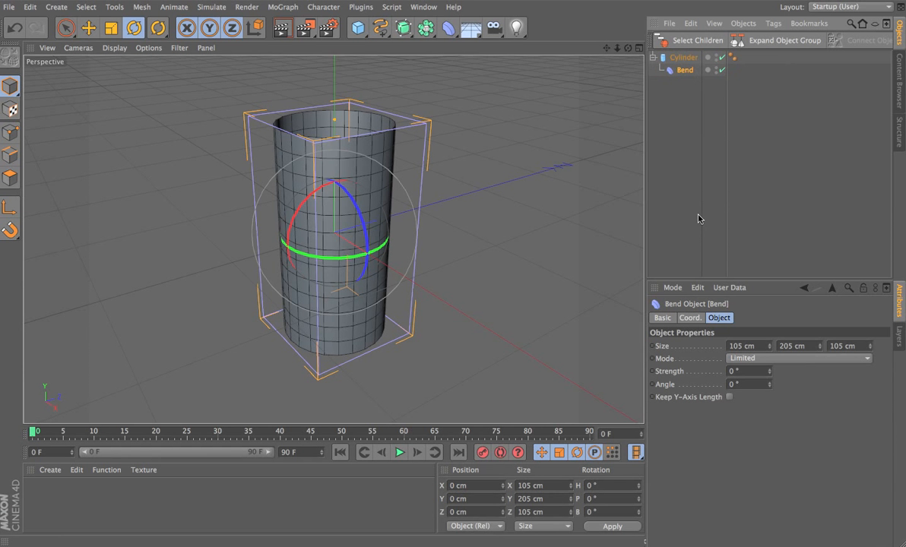
Step: Make the Bend deformer keep its Y-axis length and set its strength to 90°
{"action": "left_click", "coordinate": [730, 398]}
{"action": "left_click", "coordinate": [747, 371]}
{"action": "type", "text": "90"}
{"action": "key", "text": "Return"}
{"action": "left_click_drag", "start_coordinate": [384, 236], "coordinate": [457, 224], "text": "alt"}
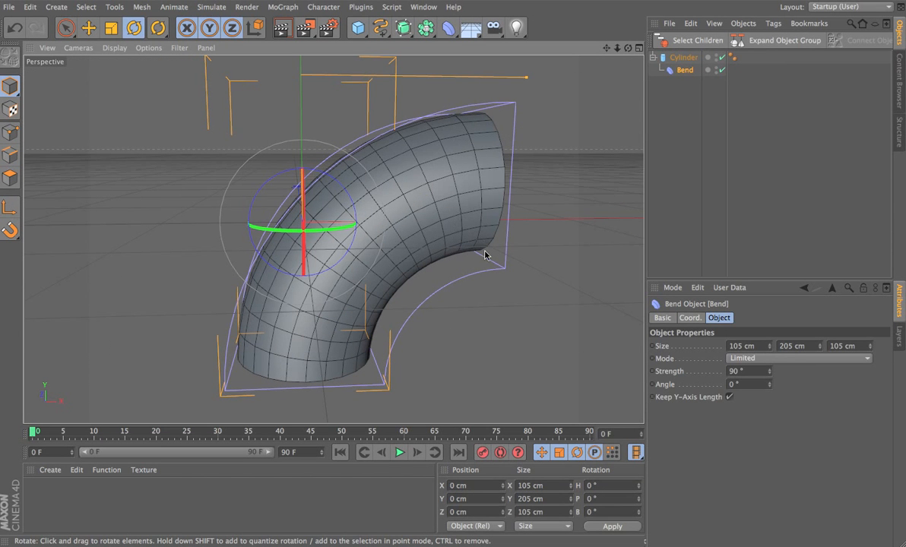
Step: Increase the bent cylinder's height segments to 17 for more evenly proportioned polygons
{"action": "scroll", "coordinate": [396, 196], "scroll_direction": "up", "scroll_amount": 6}
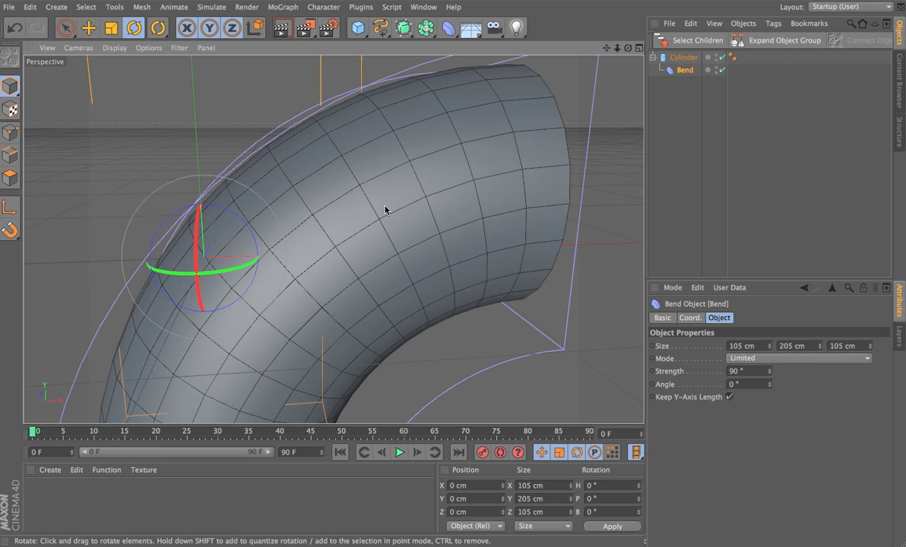
{"action": "left_click", "coordinate": [683, 58]}
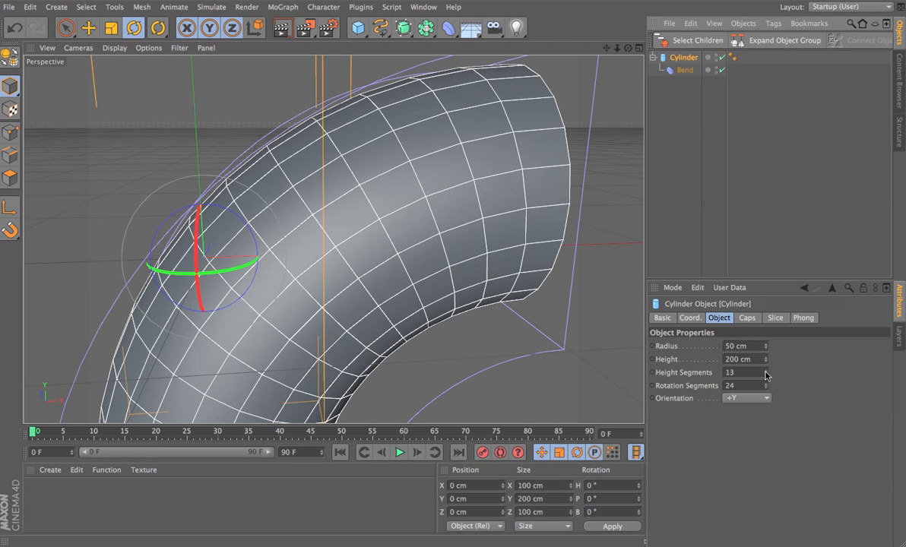
{"action": "left_click", "coordinate": [765, 371]}
{"action": "left_click", "coordinate": [765, 371]}
{"action": "left_click", "coordinate": [766, 371]}
{"action": "left_click", "coordinate": [766, 371]}
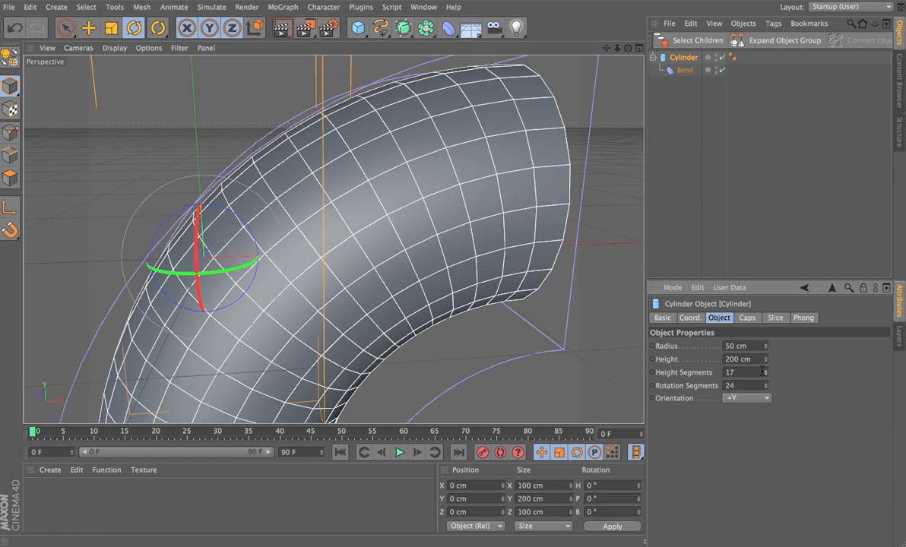
Step: Increase the bent cylinder's height segments to 21 so the polygons along the bend are more evenly proportioned
{"action": "left_click_drag", "start_coordinate": [392, 210], "coordinate": [377, 267], "text": "alt"}
{"action": "left_click", "coordinate": [767, 371]}
{"action": "left_click", "coordinate": [766, 371]}
{"action": "left_click", "coordinate": [766, 371]}
{"action": "left_click", "coordinate": [766, 371]}
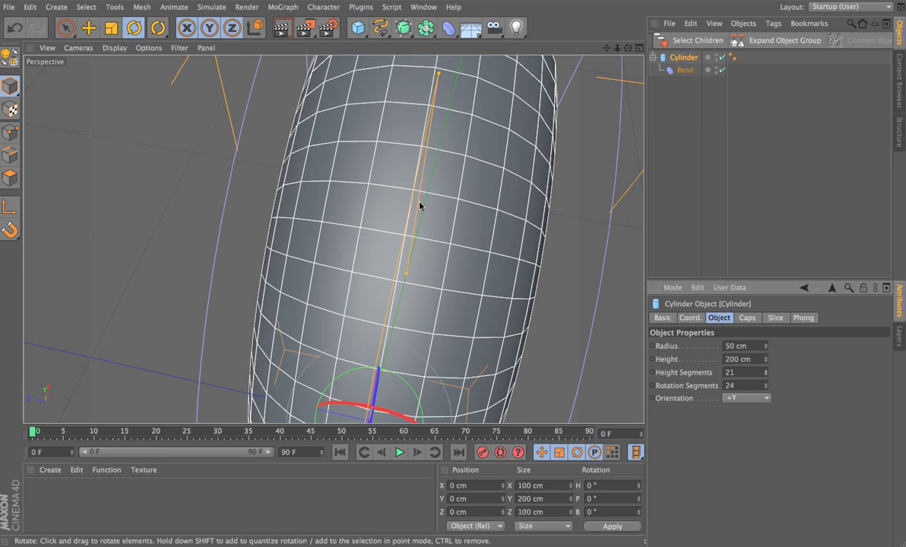
{"action": "left_click_drag", "start_coordinate": [447, 274], "coordinate": [555, 298], "text": "alt"}
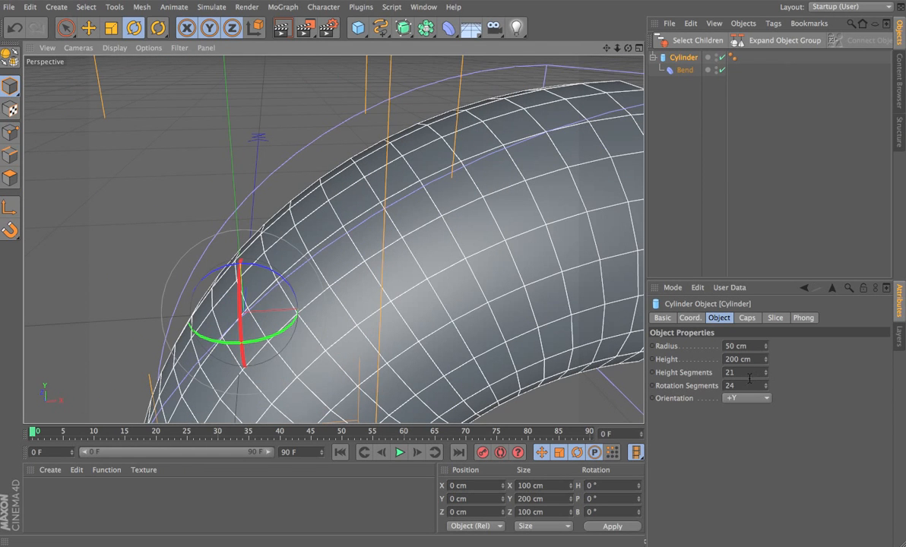
{"action": "left_click_drag", "start_coordinate": [414, 212], "coordinate": [476, 262], "text": "alt"}
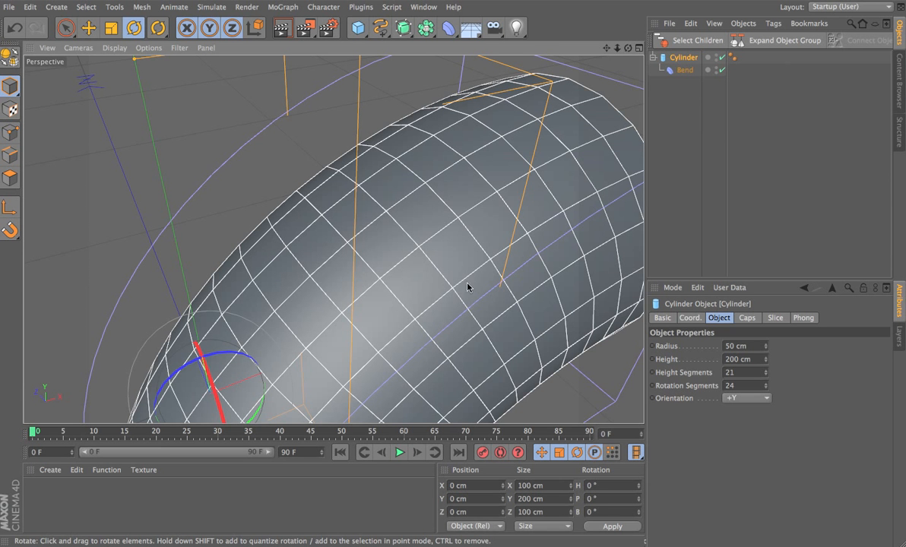
{"action": "right_click_drag", "start_coordinate": [468, 287], "coordinate": [426, 329], "text": "alt"}
{"action": "left_click_drag", "start_coordinate": [426, 330], "coordinate": [450, 219], "text": "alt"}
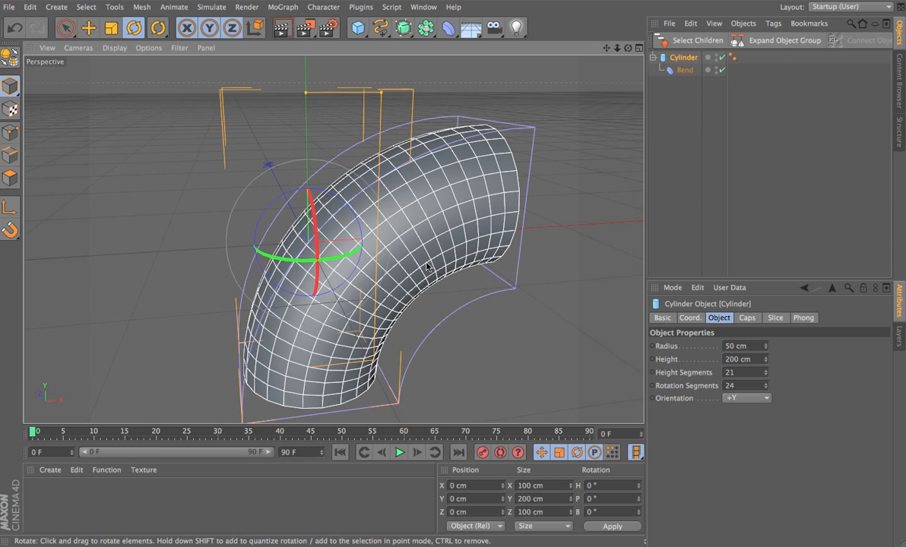
Step: Create a polygon copy of the bent cylinder with Current State to Object and reorder the original cylinder below the copy
{"action": "right_click", "coordinate": [689, 63]}
{"action": "mouse_move", "coordinate": [689, 66]}
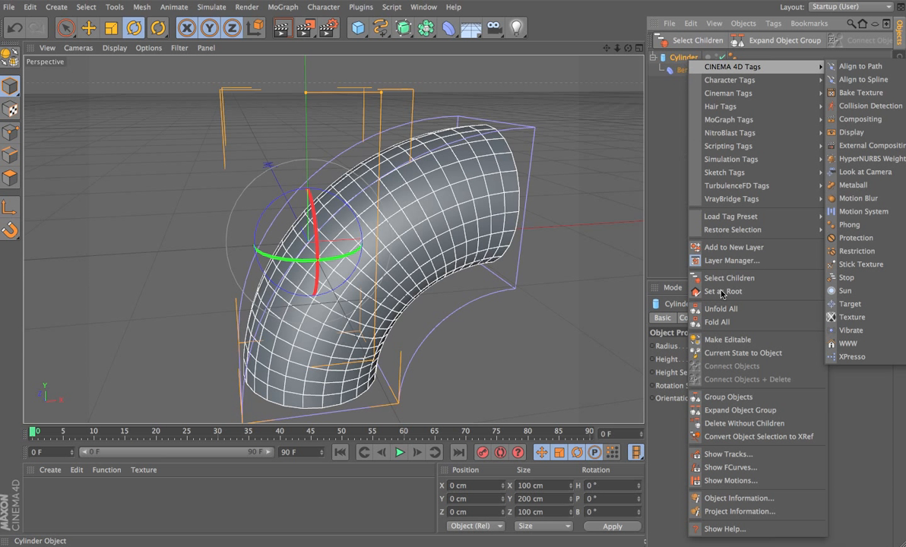
{"action": "left_click", "coordinate": [724, 353]}
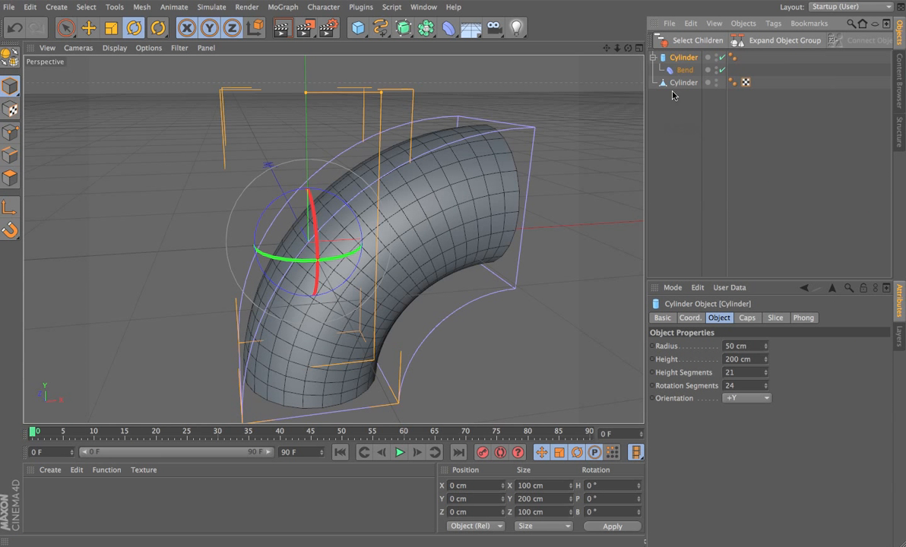
{"action": "left_click_drag", "start_coordinate": [681, 58], "coordinate": [681, 113]}
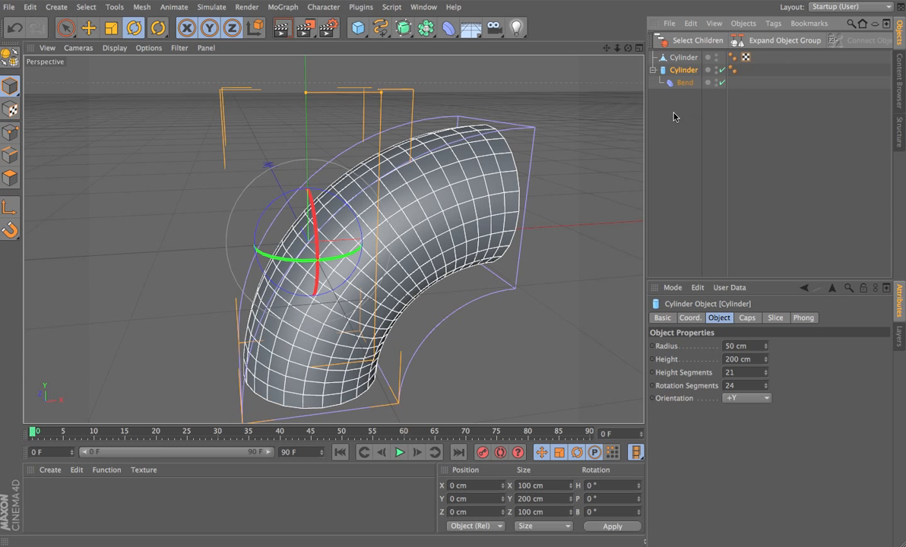
Step: Store the original cylinder with its Bend deformer in a new hidden null named tempStorage
{"action": "left_click", "coordinate": [358, 27]}
{"action": "left_click", "coordinate": [397, 45]}
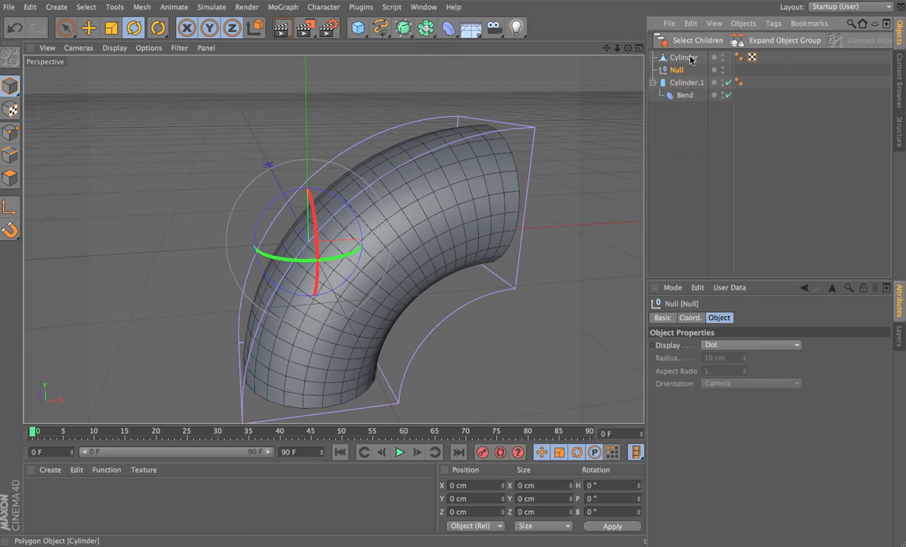
{"action": "double_click", "coordinate": [686, 69]}
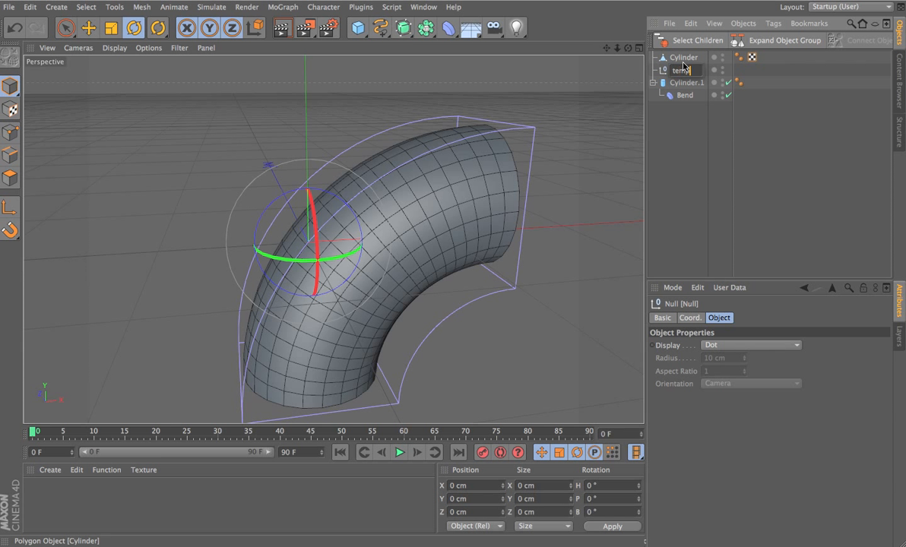
{"action": "type", "text": "tempStorage"}
{"action": "key", "text": "Return"}
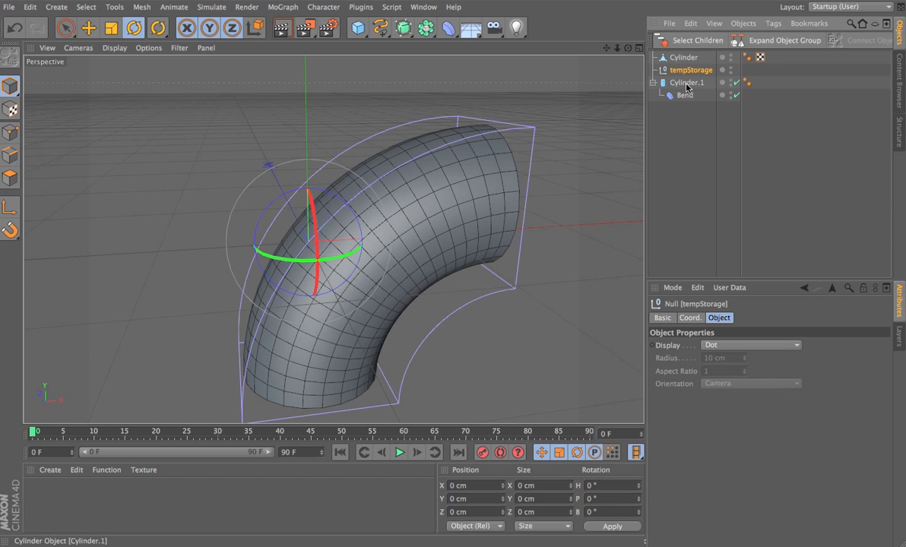
{"action": "left_click_drag", "start_coordinate": [687, 82], "coordinate": [677, 72]}
{"action": "left_click", "coordinate": [677, 73]}
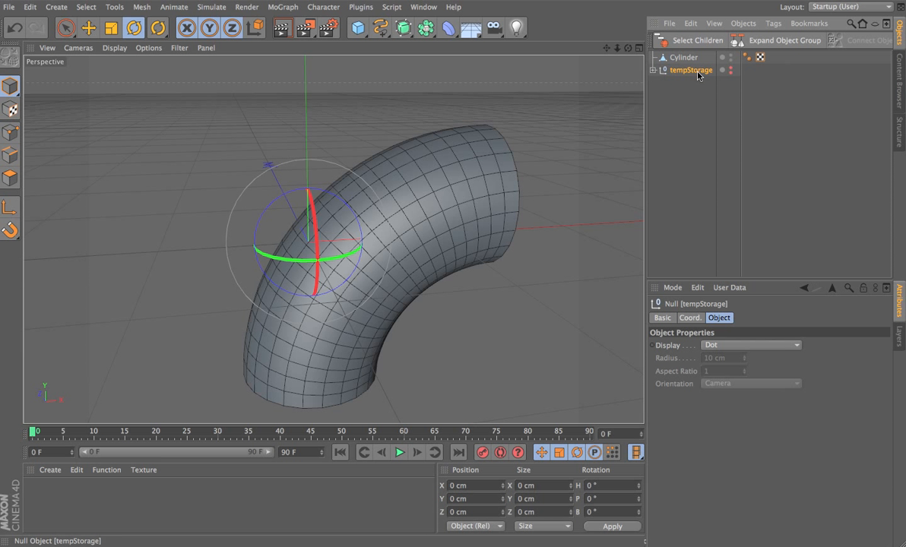
Step: Rotate the bent polygon cylinder freehand to about H 3.1°, P −2.4°, B −17.2°
{"action": "left_click", "coordinate": [445, 221]}
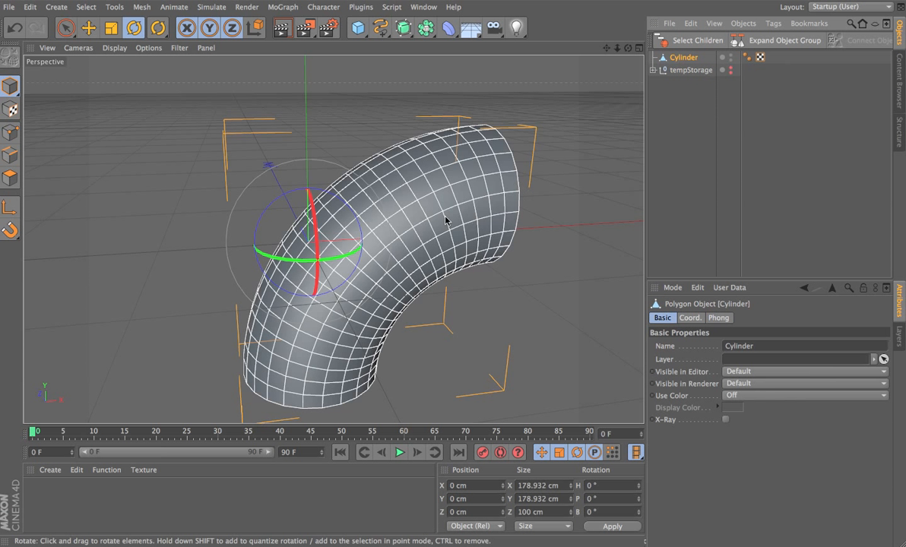
{"action": "left_click_drag", "start_coordinate": [437, 221], "coordinate": [380, 169], "text": "alt"}
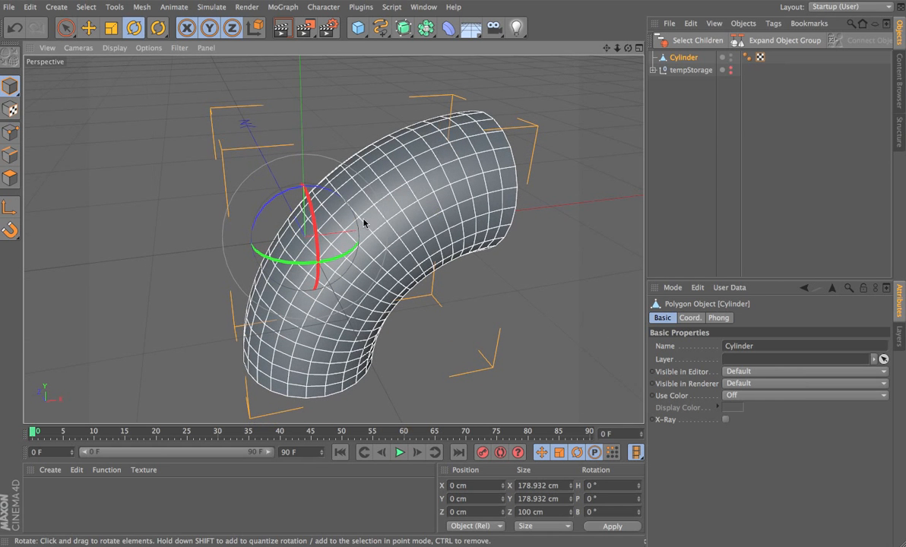
{"action": "left_click_drag", "start_coordinate": [272, 241], "coordinate": [305, 196]}
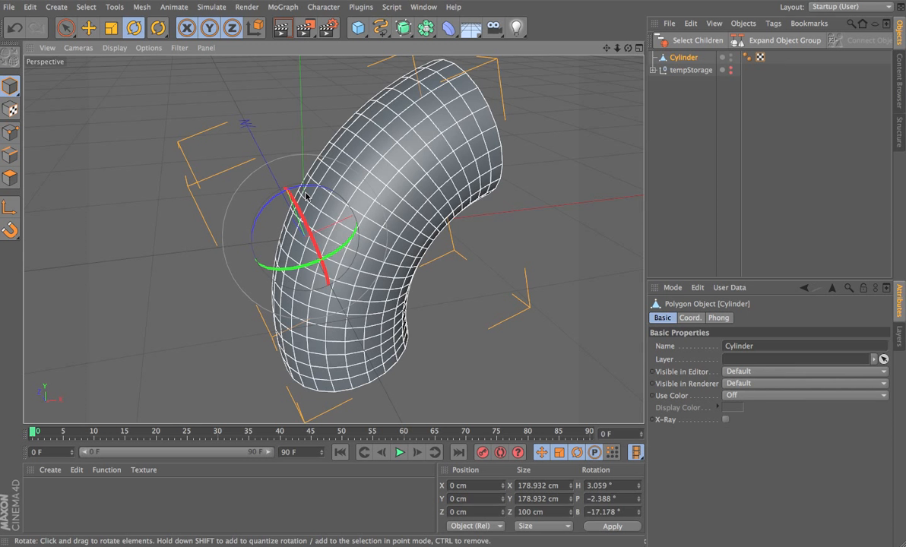
Step: Reorient only the cylinder's axis to about H 267°, P −54°, B −238° and move it to about X 26, Y 18, Z 47 cm
{"action": "left_click", "coordinate": [10, 208]}
{"action": "left_click_drag", "start_coordinate": [288, 267], "coordinate": [258, 156]}
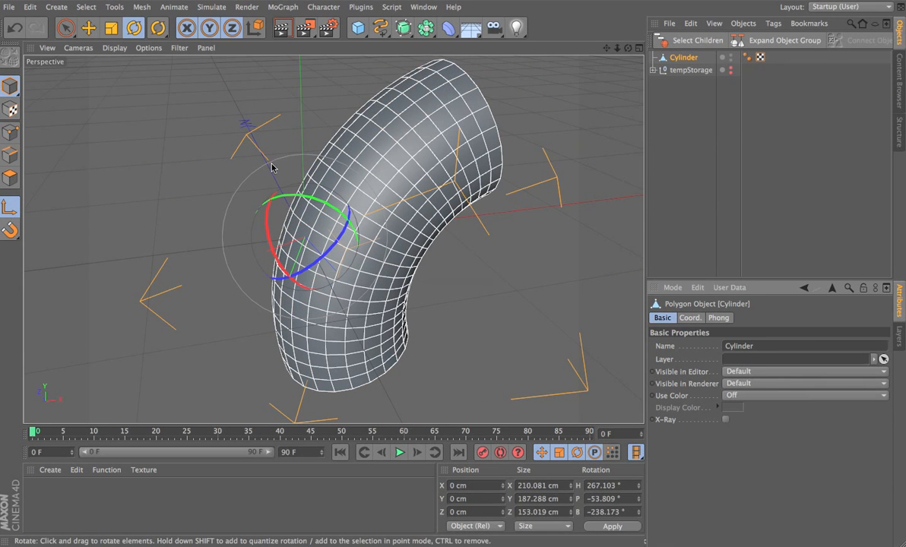
{"action": "key", "text": "e"}
{"action": "left_click_drag", "start_coordinate": [143, 97], "coordinate": [252, 251], "text": "alt"}
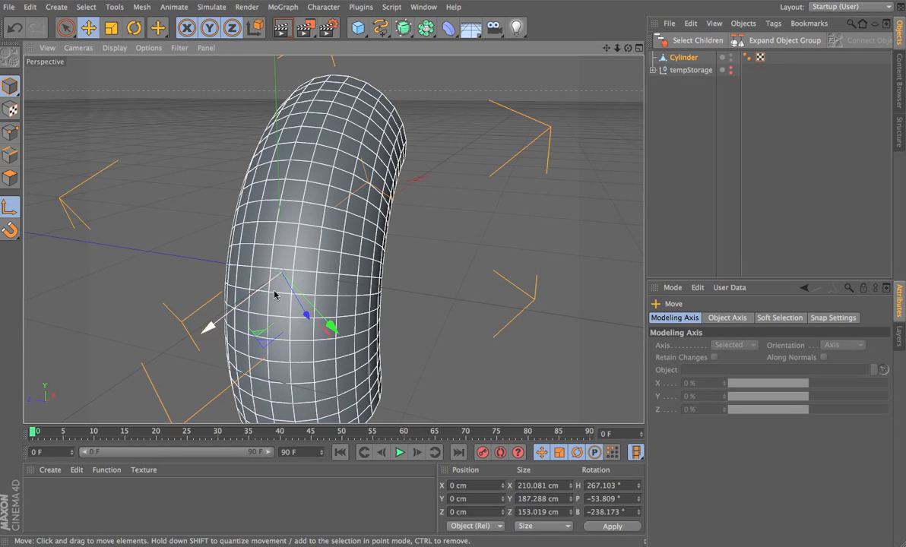
{"action": "left_click_drag", "start_coordinate": [327, 328], "coordinate": [272, 279]}
{"action": "left_click_drag", "start_coordinate": [227, 182], "coordinate": [219, 158], "text": "alt"}
{"action": "left_click", "coordinate": [11, 209]}
Step: Examine the bent cylinder's polygon grid on its outer curve from several angles to find a place for a pipe connection
{"action": "left_click_drag", "start_coordinate": [212, 204], "coordinate": [424, 234], "text": "alt"}
{"action": "right_click_drag", "start_coordinate": [425, 239], "coordinate": [312, 263], "text": "alt"}
{"action": "left_click_drag", "start_coordinate": [363, 253], "coordinate": [334, 204], "text": "alt"}
{"action": "right_click_drag", "start_coordinate": [329, 218], "coordinate": [460, 197], "text": "alt"}
{"action": "middle_click_drag", "start_coordinate": [444, 197], "coordinate": [411, 229], "text": "alt"}
{"action": "left_click_drag", "start_coordinate": [411, 228], "coordinate": [346, 228], "text": "alt"}
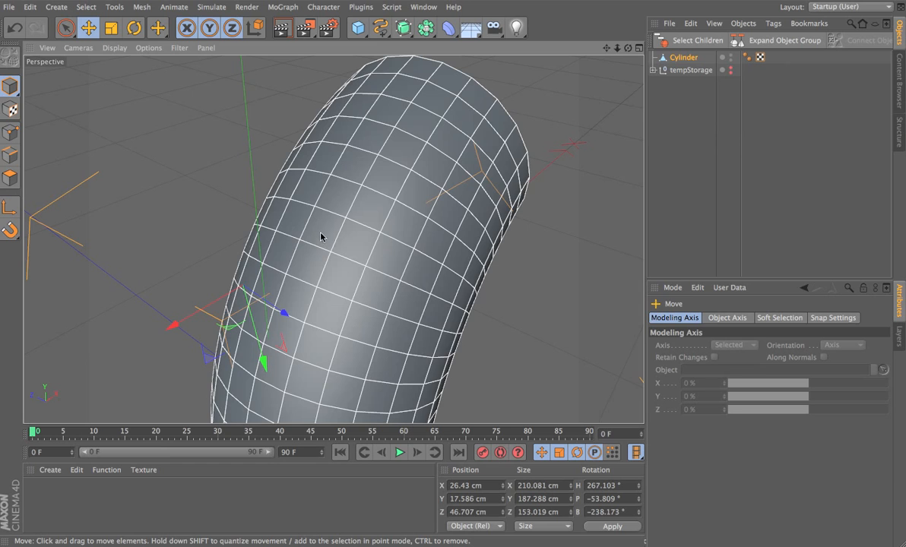
{"action": "left_click_drag", "start_coordinate": [390, 221], "coordinate": [225, 268], "text": "alt"}
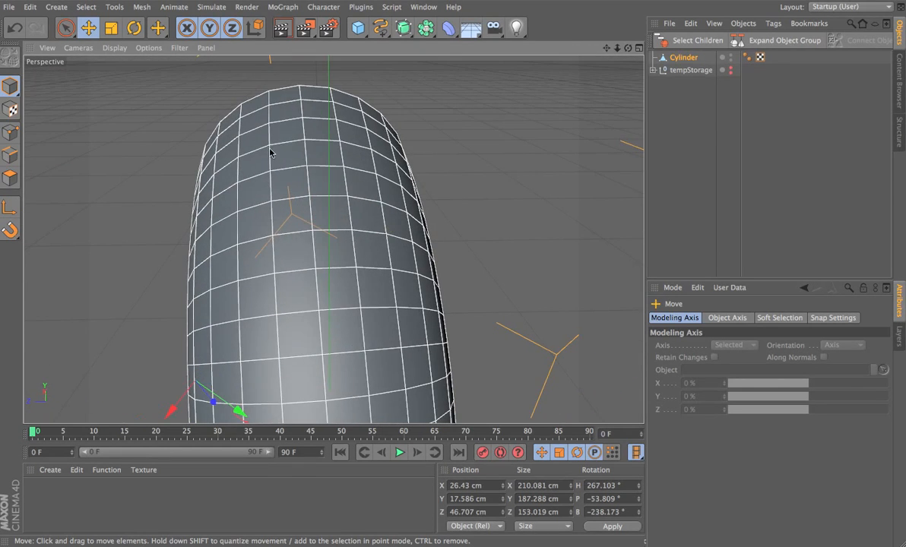
{"action": "left_click_drag", "start_coordinate": [336, 234], "coordinate": [384, 256], "text": "alt"}
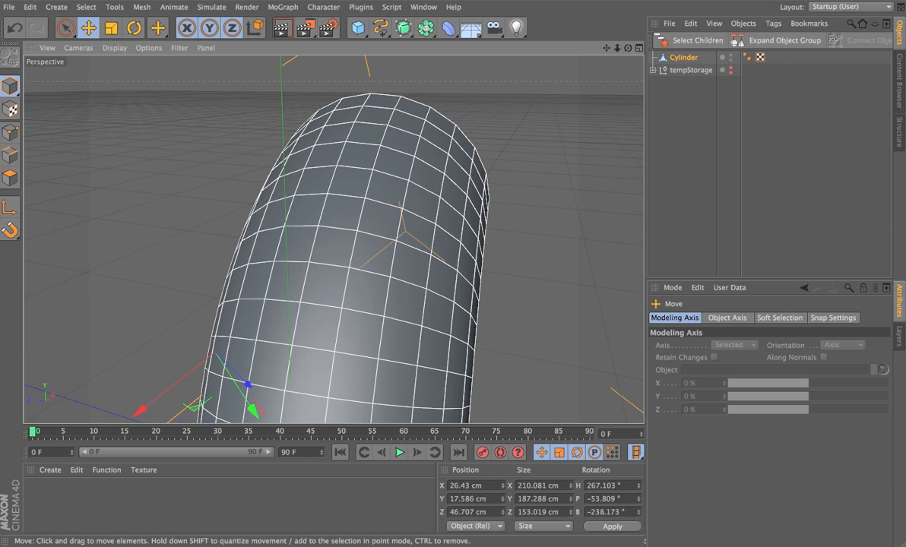
Step: Select a 4 by 4 patch of polygons on the outer curve of the bent cylinder with Live Selection
{"action": "left_click", "coordinate": [10, 177]}
{"action": "mouse_move", "coordinate": [264, 285]}
{"action": "left_mouse_down"}
{"action": "mouse_move", "coordinate": [364, 283]}
{"action": "mouse_move", "coordinate": [384, 208]}
{"action": "mouse_move", "coordinate": [295, 195]}
{"action": "mouse_move", "coordinate": [330, 254]}
{"action": "mouse_move", "coordinate": [285, 247]}
{"action": "mouse_move", "coordinate": [450, 255]}
{"action": "mouse_move", "coordinate": [293, 299]}
{"action": "mouse_move", "coordinate": [474, 222]}
{"action": "mouse_move", "coordinate": [508, 279]}
{"action": "mouse_move", "coordinate": [486, 187]}
{"action": "left_mouse_up"}
{"action": "key", "text": "ctrl+z"}
{"action": "left_click", "coordinate": [62, 32]}
{"action": "mouse_move", "coordinate": [386, 245]}
{"action": "left_mouse_down", "text": "alt"}
{"action": "mouse_move", "coordinate": [412, 227]}
{"action": "mouse_move", "coordinate": [402, 267]}
{"action": "mouse_move", "coordinate": [405, 247]}
{"action": "mouse_move", "coordinate": [397, 247]}
{"action": "left_mouse_up", "text": "alt"}
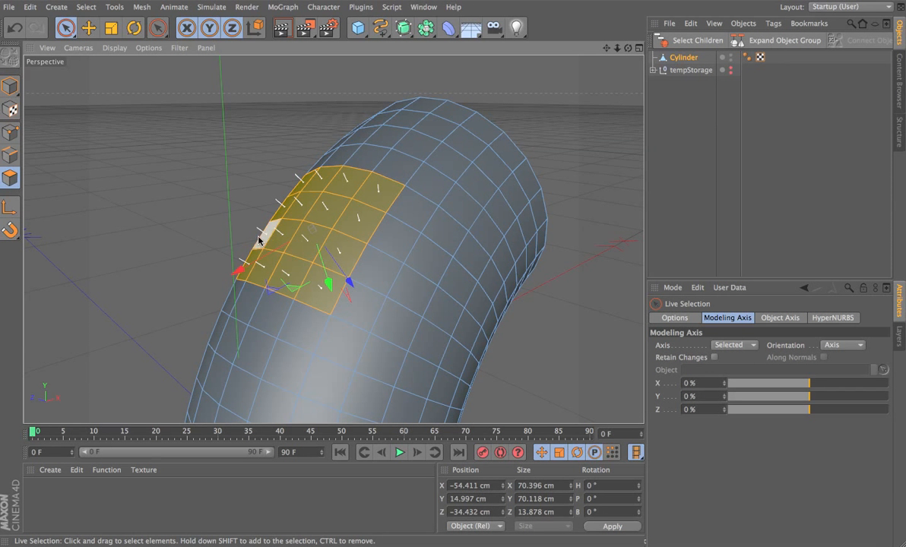
Step: Use Axis Center to move the cylinder's axis to the selected polygons with Alignment enabled along all axes to Normals
{"action": "left_click", "coordinate": [120, 8]}
{"action": "mouse_move", "coordinate": [169, 129]}
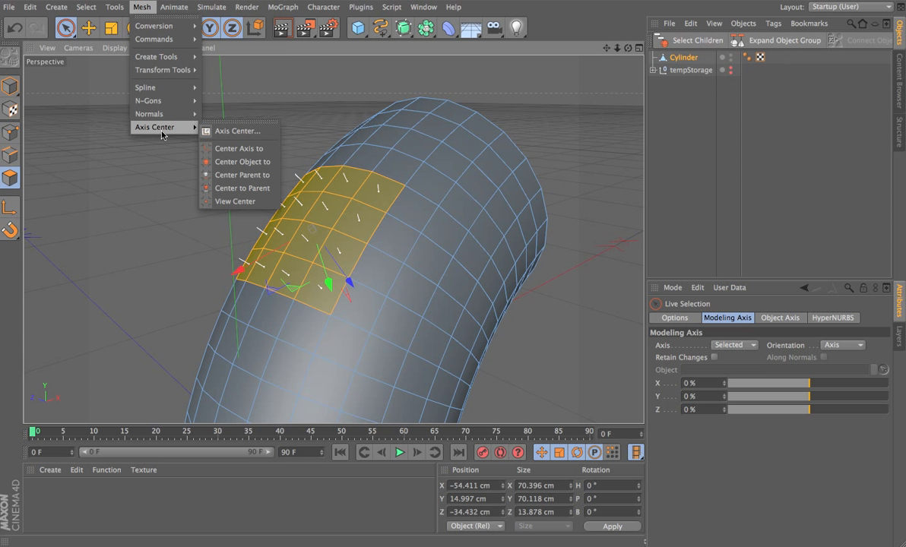
{"action": "left_click", "coordinate": [255, 131]}
{"action": "left_click_drag", "start_coordinate": [120, 202], "coordinate": [166, 141]}
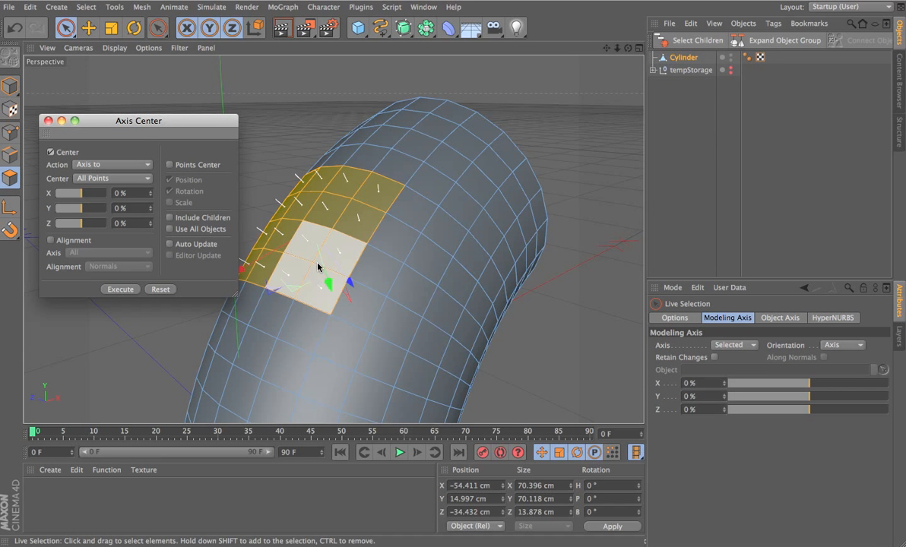
{"action": "left_click", "coordinate": [50, 241]}
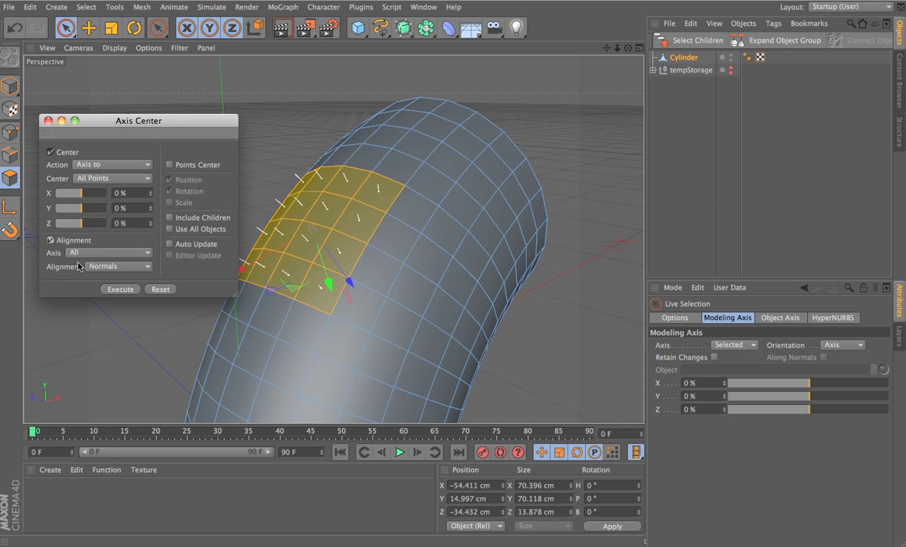
{"action": "left_click", "coordinate": [97, 180]}
{"action": "left_click", "coordinate": [99, 204]}
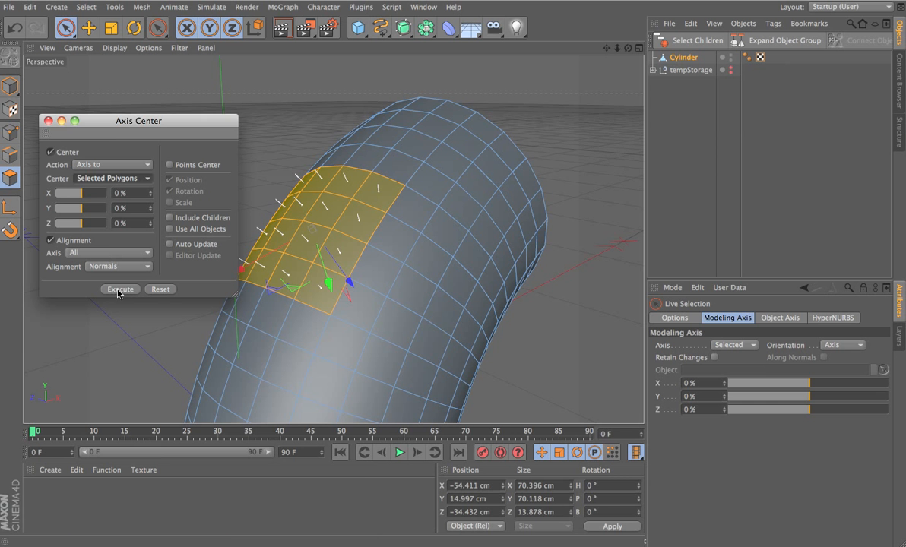
{"action": "left_click", "coordinate": [119, 290]}
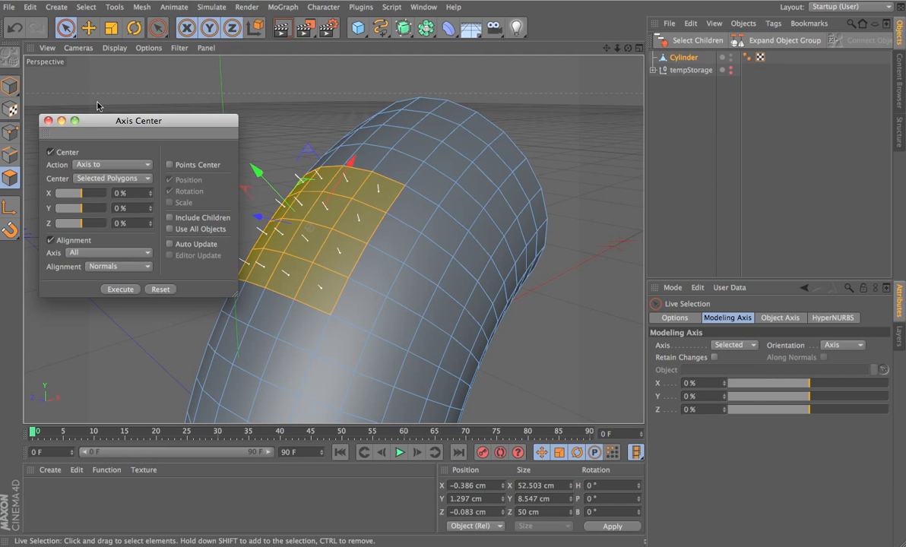
Step: Check the cylinder's axis against the selected polygon patch in both model and polygon modes from several angles
{"action": "left_click", "coordinate": [14, 91]}
{"action": "left_click_drag", "start_coordinate": [343, 236], "coordinate": [434, 251], "text": "alt"}
{"action": "left_click", "coordinate": [10, 178]}
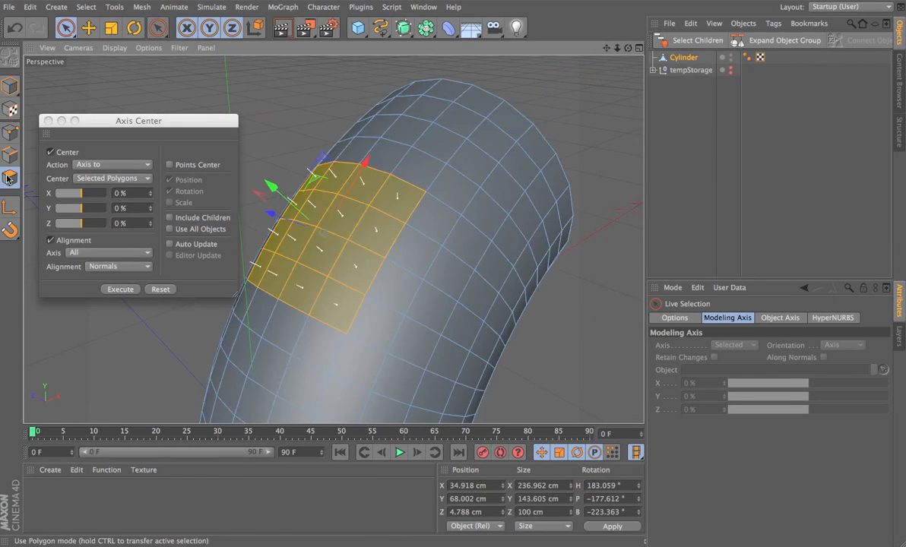
{"action": "left_click_drag", "start_coordinate": [400, 224], "coordinate": [284, 366], "text": "alt"}
{"action": "left_click_drag", "start_coordinate": [380, 245], "coordinate": [384, 206], "text": "alt"}
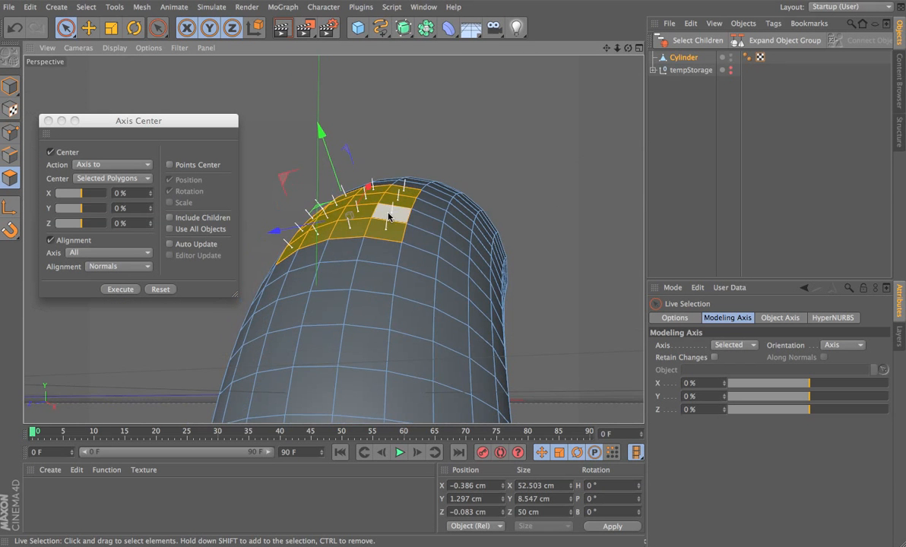
{"action": "left_click_drag", "start_coordinate": [374, 249], "coordinate": [408, 178], "text": "alt"}
{"action": "left_click_drag", "start_coordinate": [391, 214], "coordinate": [367, 251], "text": "alt"}
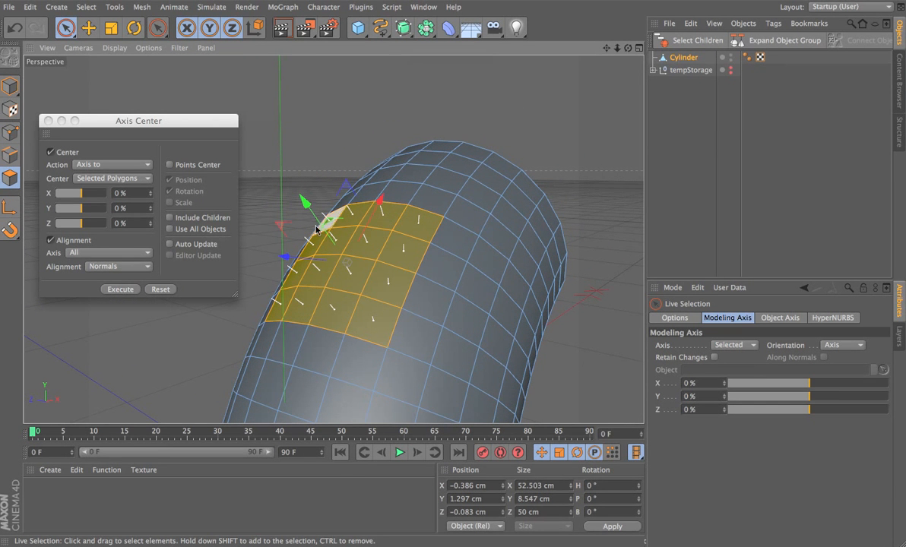
Step: Add a cylinder primitive and set its rotation segments to 8
{"action": "left_click", "coordinate": [10, 87]}
{"action": "left_click_drag", "start_coordinate": [357, 32], "coordinate": [604, 47]}
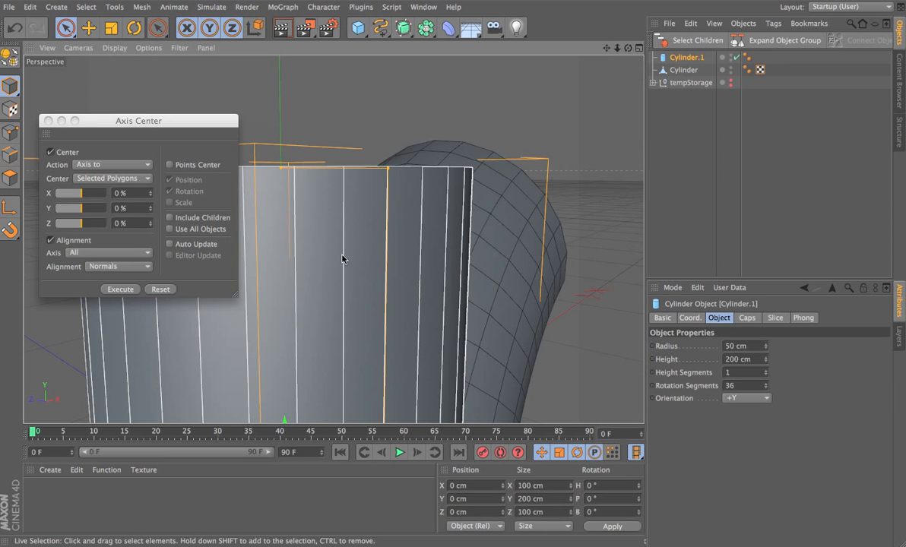
{"action": "right_click_drag", "start_coordinate": [445, 261], "coordinate": [295, 328], "text": "alt"}
{"action": "left_click_drag", "start_coordinate": [411, 255], "coordinate": [411, 234], "text": "alt"}
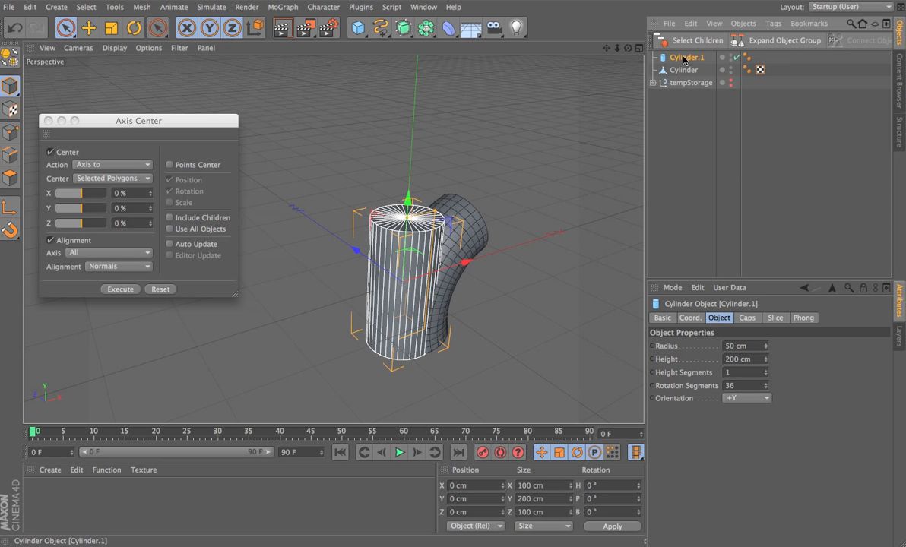
{"action": "double_click", "coordinate": [747, 386]}
{"action": "type", "text": "8"}
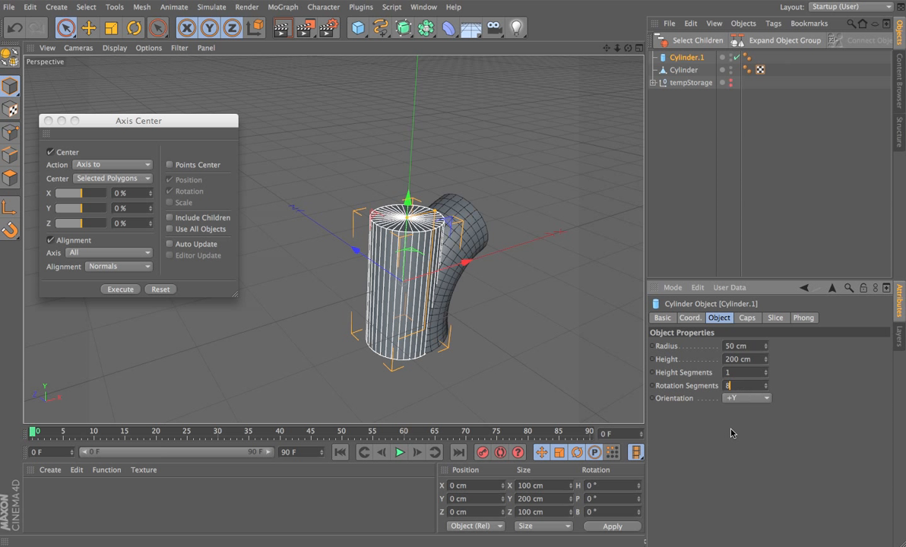
{"action": "key", "text": "Return"}
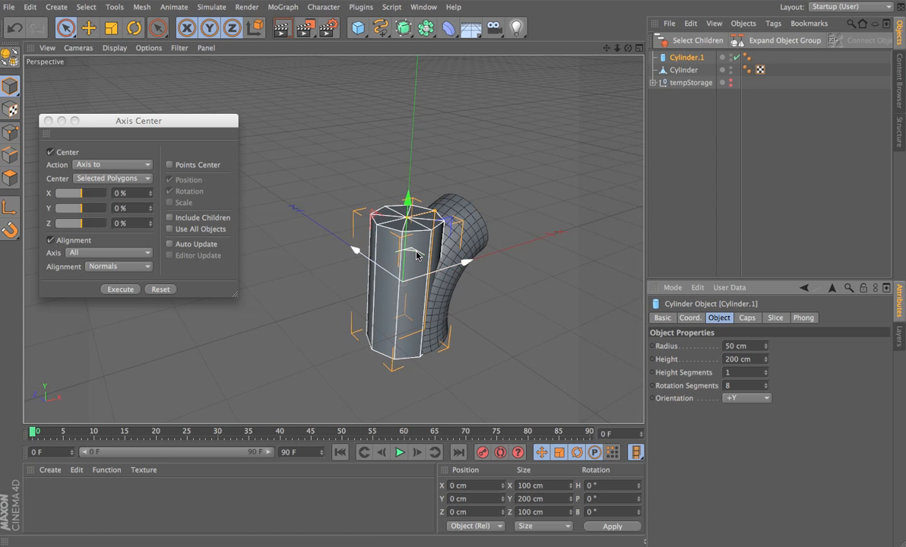
Step: Make the eight-sided cylinder a child of the bent polygon cylinder and rename the parent bent
{"action": "left_click_drag", "start_coordinate": [687, 58], "coordinate": [689, 68]}
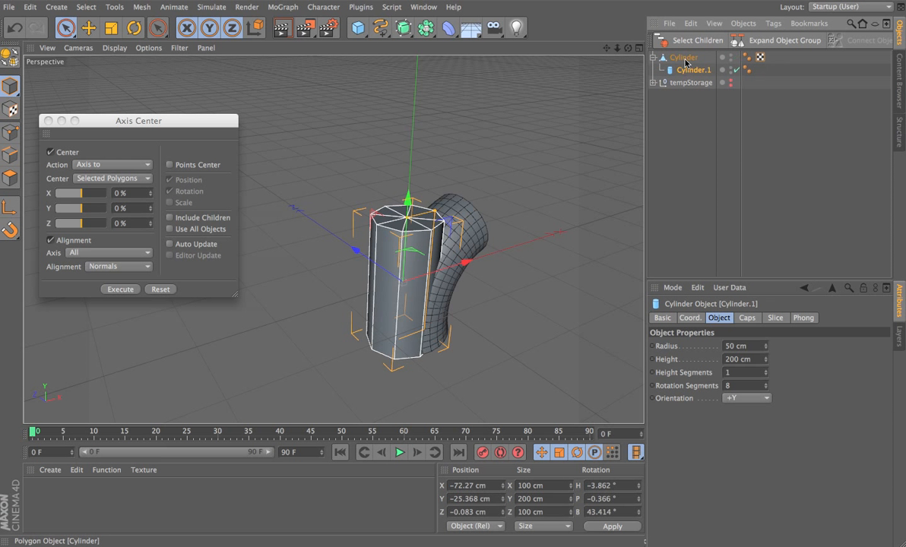
{"action": "left_click", "coordinate": [684, 58]}
{"action": "type", "text": "bent"}
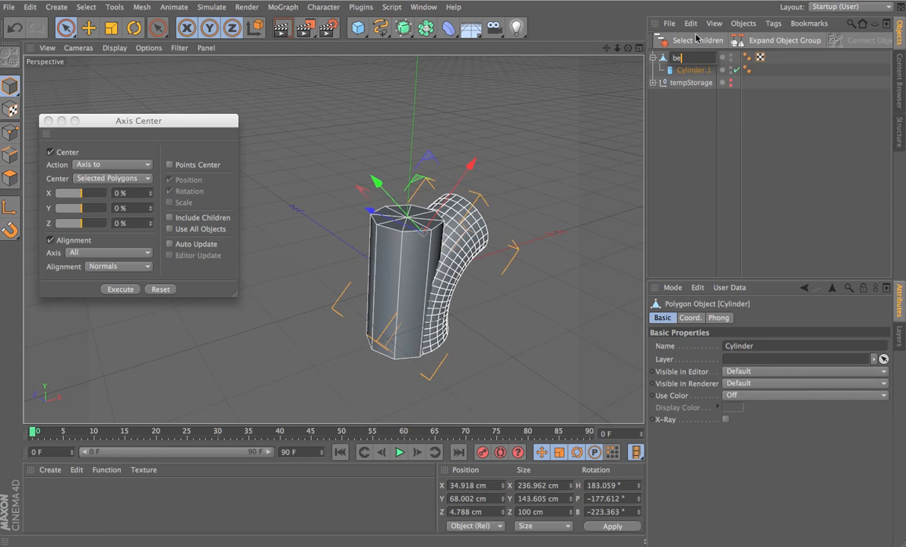
{"action": "key", "text": "Return"}
Step: Rename the child cylinder pipe_extention
{"action": "double_click", "coordinate": [695, 70]}
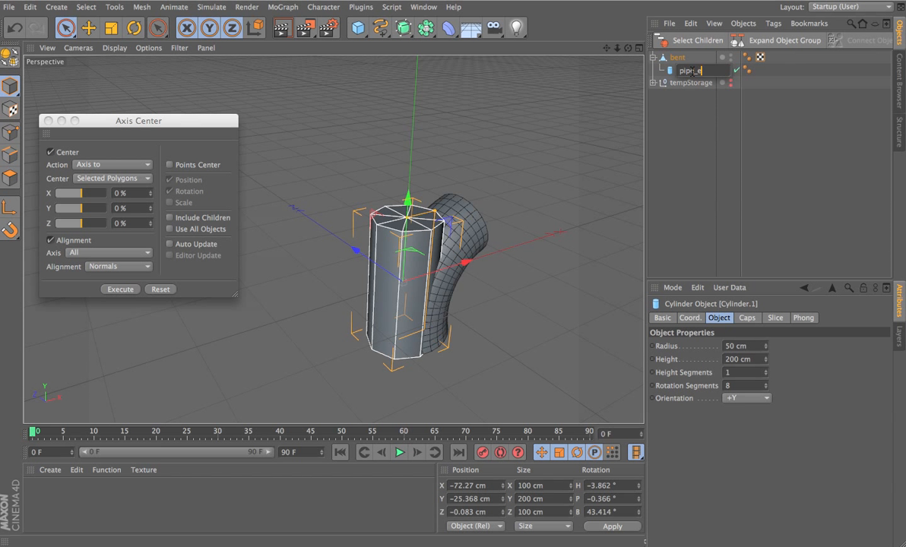
{"action": "type", "text": "pipe_extention"}
{"action": "key", "text": "Return"}
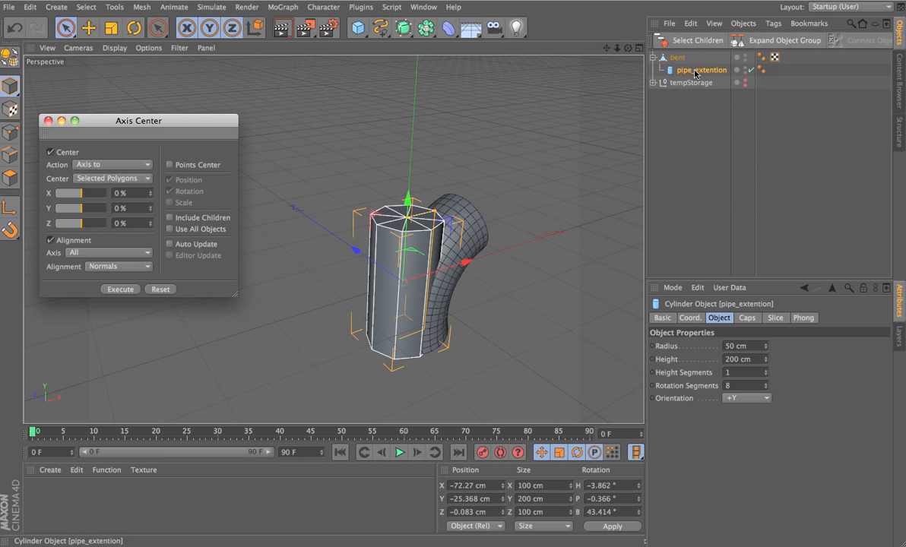
{"action": "left_click", "coordinate": [472, 228]}
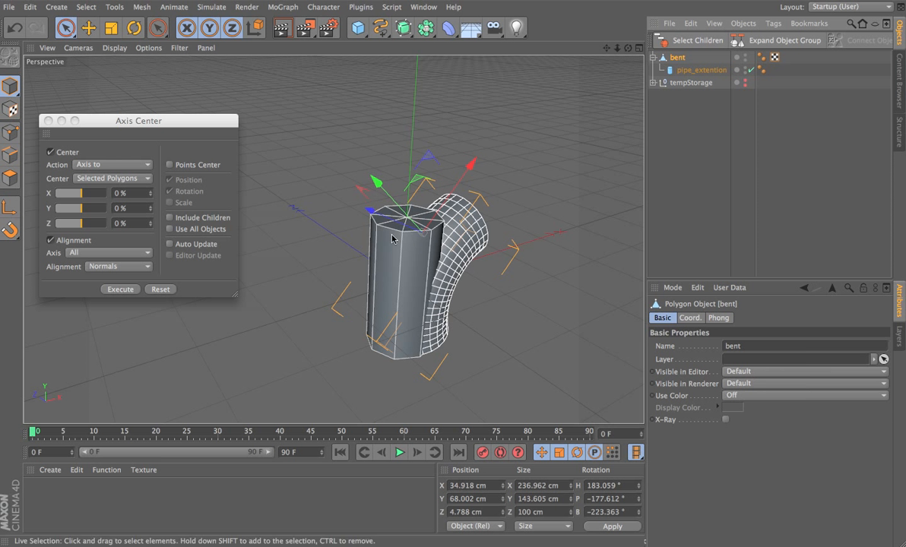
Step: Set all position and rotation coordinates of pipe_extention to 0 so it aligns with its parent's axis
{"action": "left_click", "coordinate": [695, 72]}
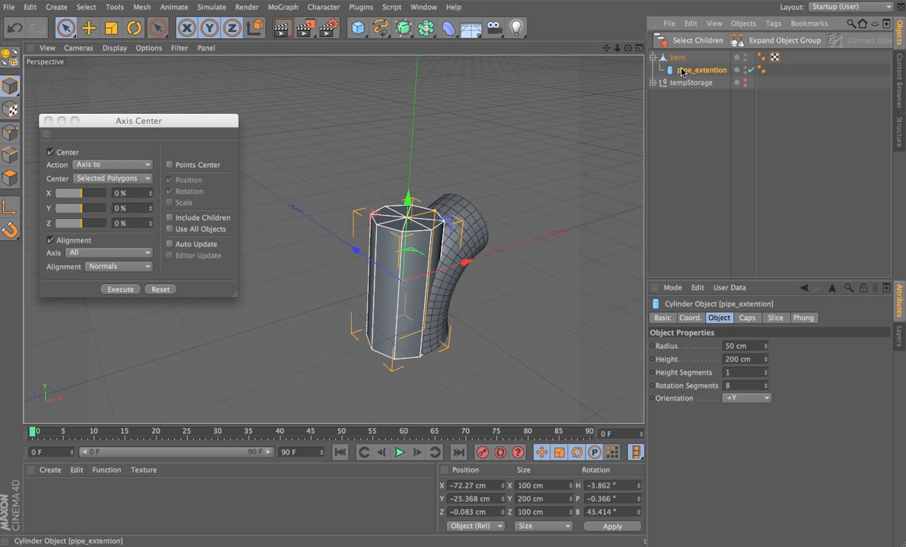
{"action": "left_click", "coordinate": [691, 318]}
{"action": "left_click", "coordinate": [687, 346]}
{"action": "type", "text": "0"}
{"action": "key", "text": "Tab"}
{"action": "type", "text": "0"}
{"action": "key", "text": "Tab"}
{"action": "type", "text": "0"}
{"action": "key", "text": "Tab"}
{"action": "key", "text": "Tab"}
{"action": "key", "text": "Tab"}
{"action": "type", "text": "0"}
{"action": "key", "text": "Tab"}
{"action": "type", "text": "0"}
{"action": "key", "text": "Tab"}
{"action": "type", "text": "0"}
{"action": "key", "text": "Tab"}
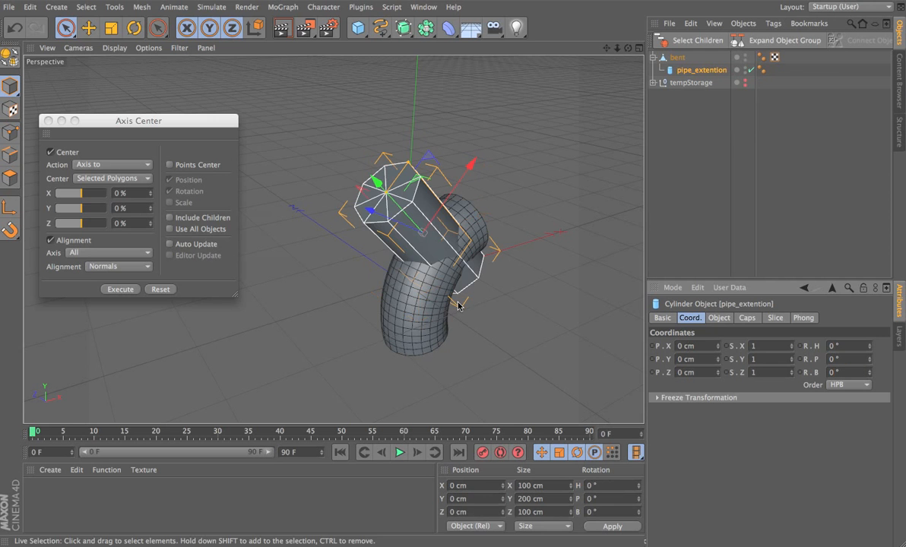
Step: Reduce the radius of pipe_extention to 23 cm so it fits within the selected polygon patch
{"action": "scroll", "coordinate": [479, 251], "scroll_direction": "up", "scroll_amount": 6}
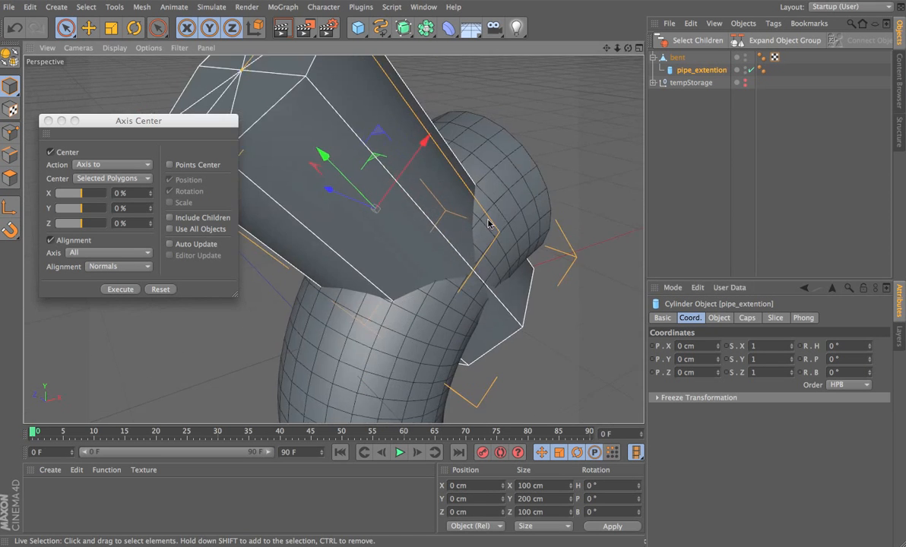
{"action": "left_click_drag", "start_coordinate": [501, 215], "coordinate": [432, 245], "text": "alt"}
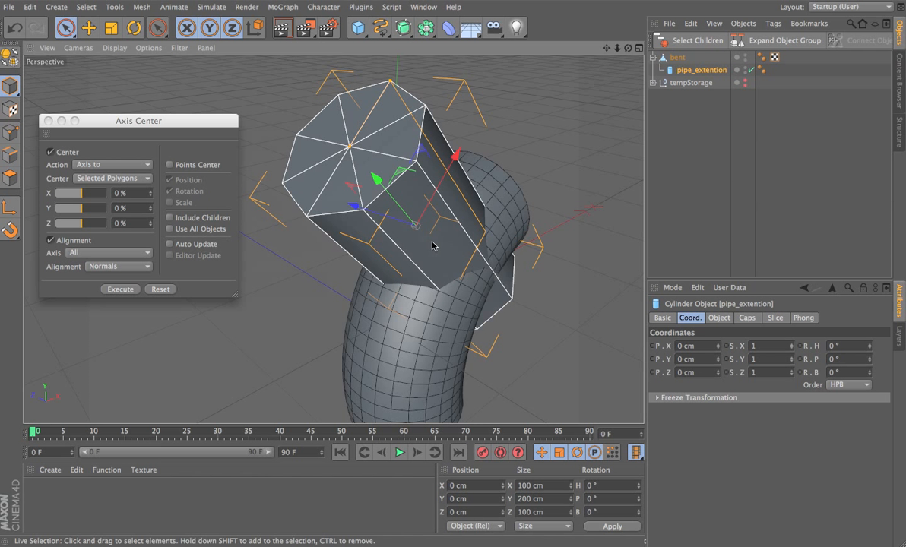
{"action": "left_click", "coordinate": [718, 318]}
{"action": "left_click_drag", "start_coordinate": [765, 346], "coordinate": [764, 367]}
{"action": "left_click_drag", "start_coordinate": [419, 221], "coordinate": [450, 221], "text": "alt"}
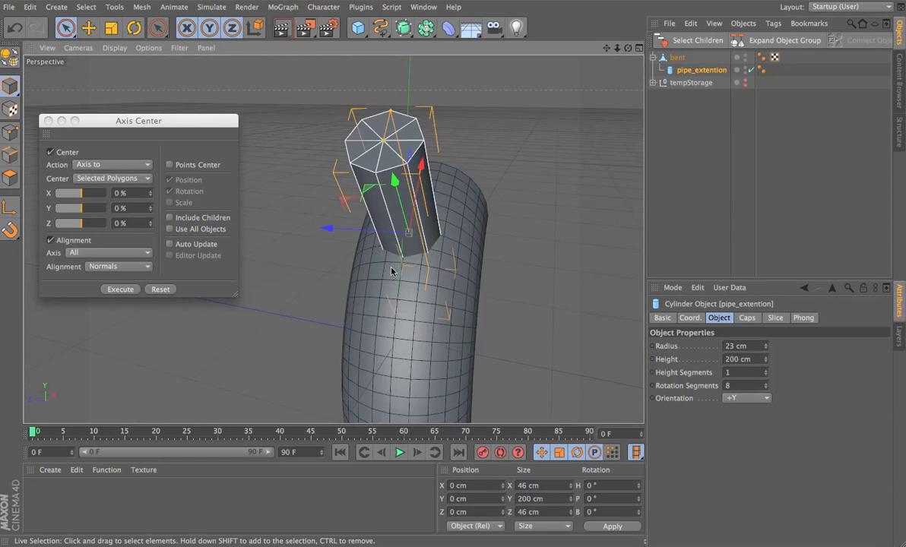
{"action": "right_click_drag", "start_coordinate": [450, 221], "coordinate": [483, 259], "text": "alt"}
{"action": "left_click_drag", "start_coordinate": [360, 264], "coordinate": [492, 232], "text": "alt"}
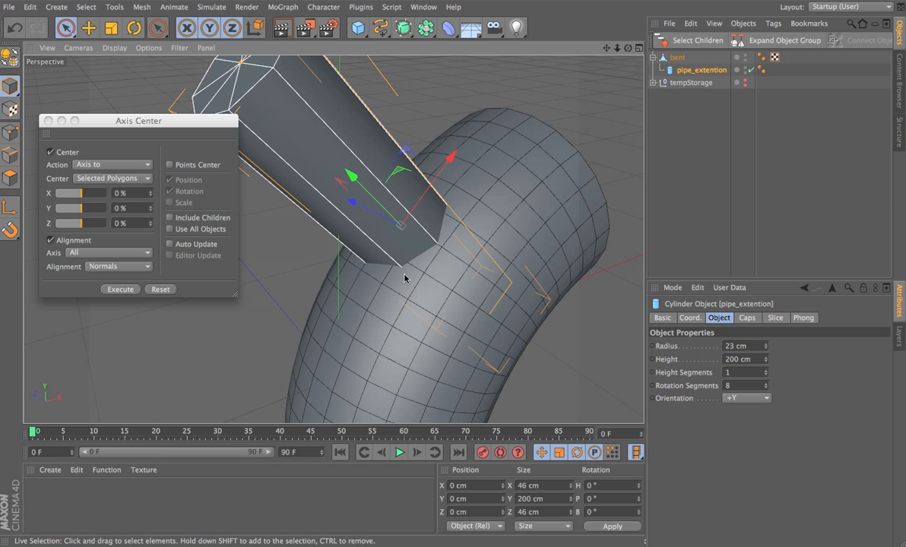
Step: Store the selected polygon patch on bent as a polygon selection tag with Set Selection
{"action": "left_click", "coordinate": [677, 57]}
{"action": "left_click", "coordinate": [10, 177]}
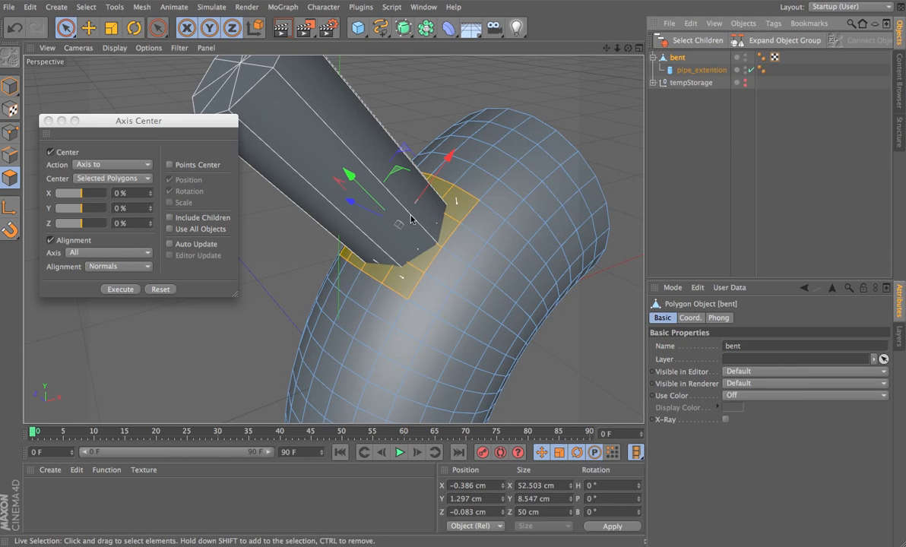
{"action": "left_click", "coordinate": [86, 7]}
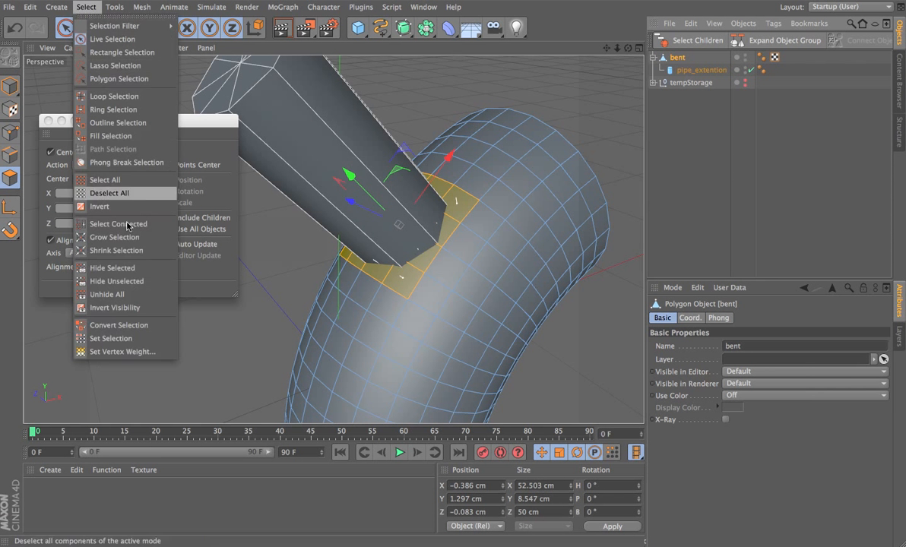
{"action": "left_click", "coordinate": [129, 338]}
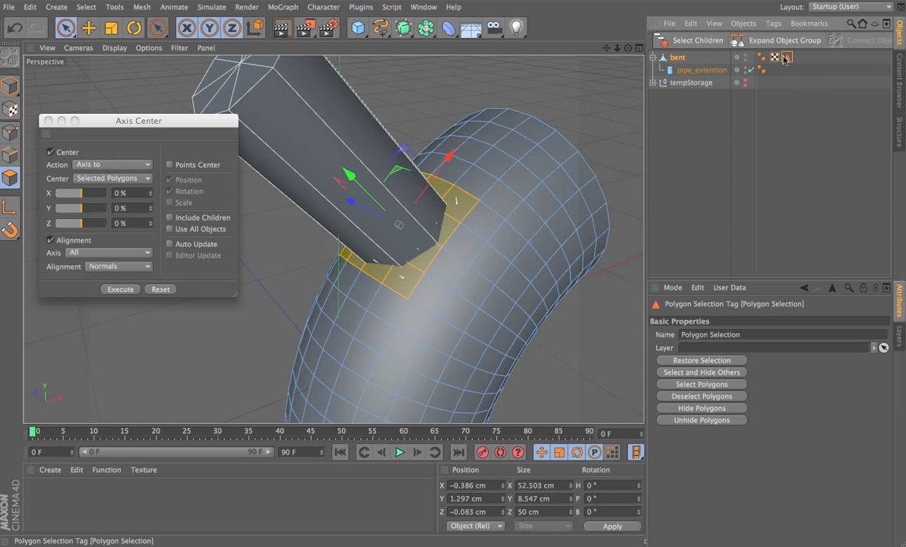
Step: Create a new material with a pure red color and disable its Specular channel
{"action": "double_click", "coordinate": [46, 506]}
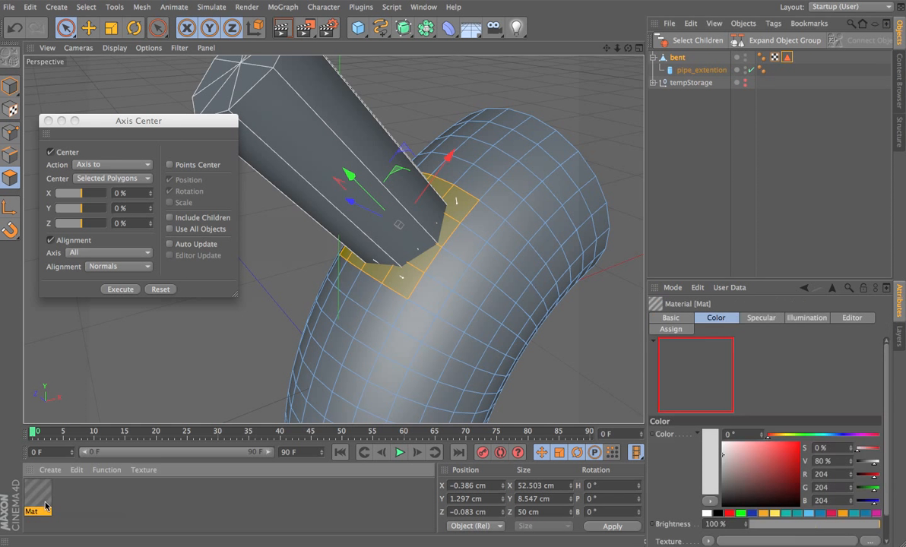
{"action": "double_click", "coordinate": [46, 486]}
{"action": "left_click", "coordinate": [268, 131]}
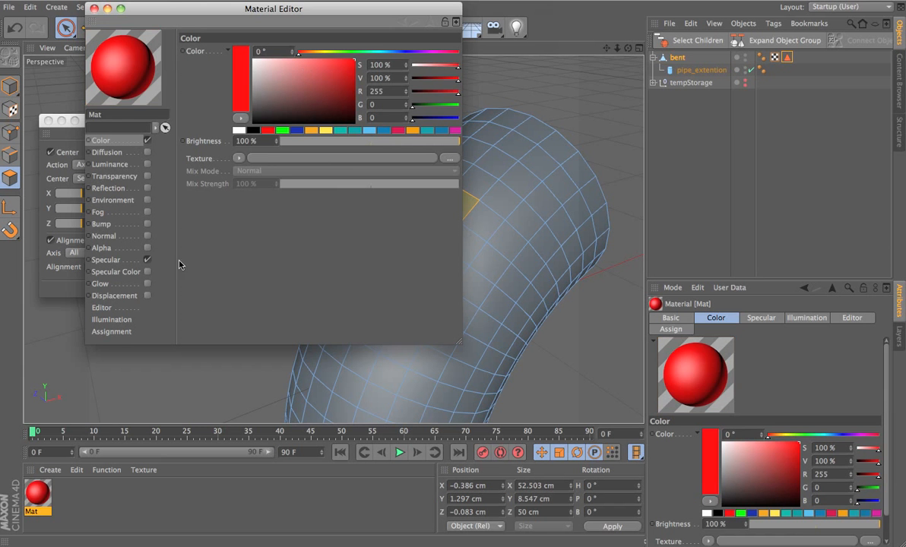
{"action": "left_click", "coordinate": [147, 259]}
{"action": "left_click", "coordinate": [94, 8]}
Step: Apply the red material to bent, restricted to the stored polygon selection, and close the Axis Center window
{"action": "left_click_drag", "start_coordinate": [36, 498], "coordinate": [675, 58]}
{"action": "left_click_drag", "start_coordinate": [787, 57], "coordinate": [726, 361]}
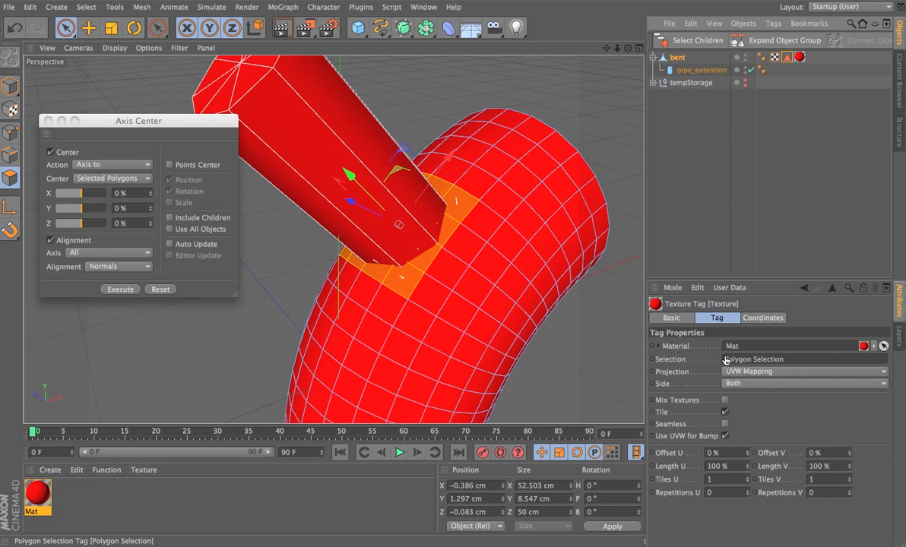
{"action": "left_click", "coordinate": [662, 251]}
{"action": "left_click_drag", "start_coordinate": [600, 242], "coordinate": [415, 282], "text": "alt"}
{"action": "left_click_drag", "start_coordinate": [192, 123], "coordinate": [178, 130]}
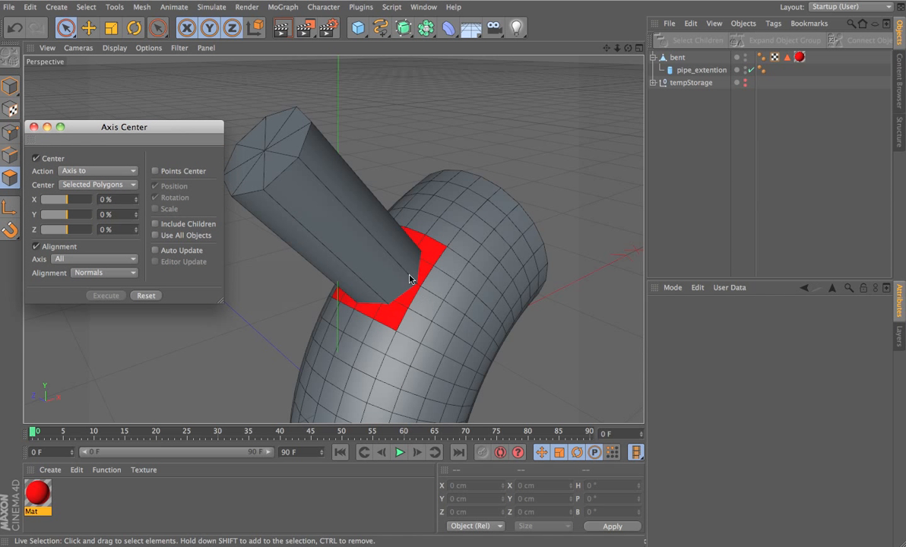
{"action": "left_click", "coordinate": [33, 127]}
Step: Examine from several angles how the pipe's corner points line up with the edges of the red polygon patch
{"action": "left_click_drag", "start_coordinate": [381, 281], "coordinate": [441, 290], "text": "alt"}
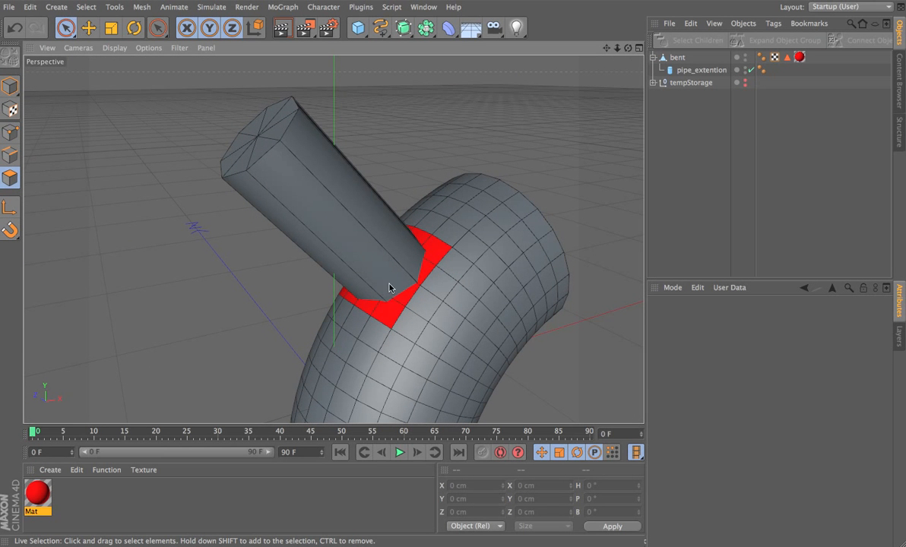
{"action": "left_click", "coordinate": [799, 57]}
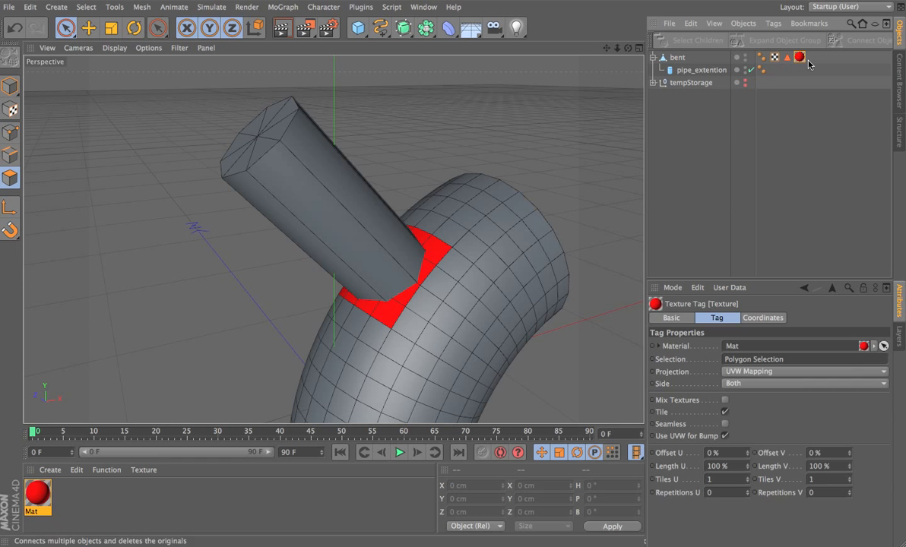
{"action": "left_click", "coordinate": [717, 157]}
{"action": "left_click_drag", "start_coordinate": [411, 285], "coordinate": [375, 212], "text": "alt"}
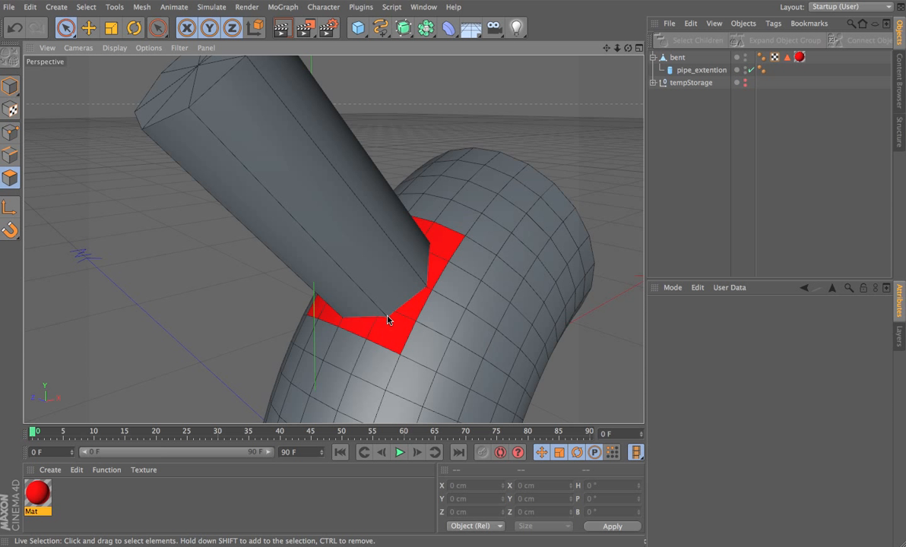
{"action": "left_click_drag", "start_coordinate": [436, 268], "coordinate": [423, 199], "text": "alt"}
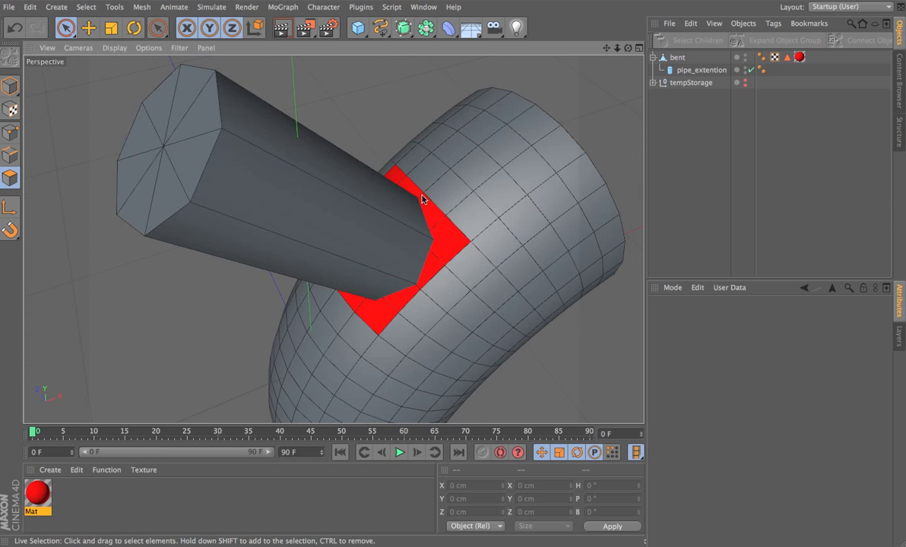
{"action": "left_click_drag", "start_coordinate": [441, 244], "coordinate": [415, 285], "text": "alt"}
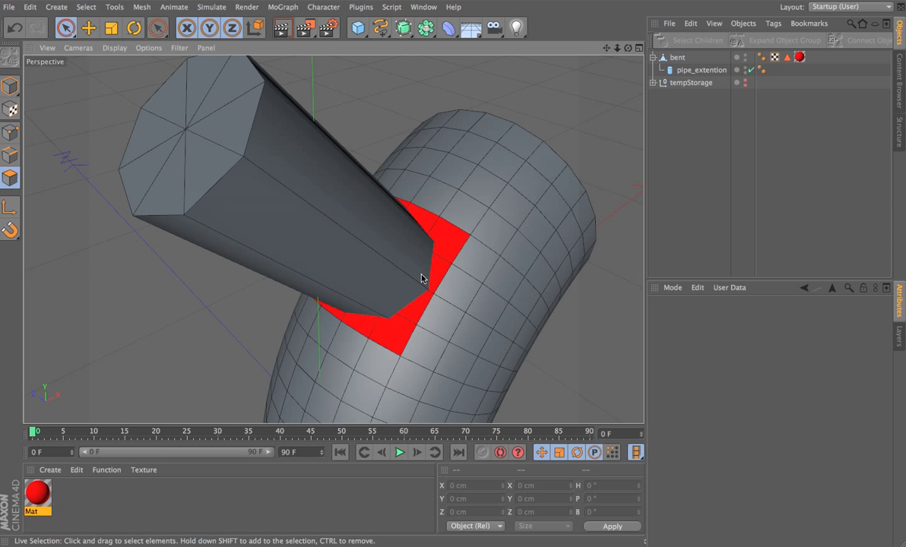
{"action": "right_click_drag", "start_coordinate": [423, 278], "coordinate": [400, 285], "text": "alt"}
{"action": "left_click_drag", "start_coordinate": [425, 277], "coordinate": [479, 307], "text": "alt"}
{"action": "right_click_drag", "start_coordinate": [425, 279], "coordinate": [409, 289], "text": "alt"}
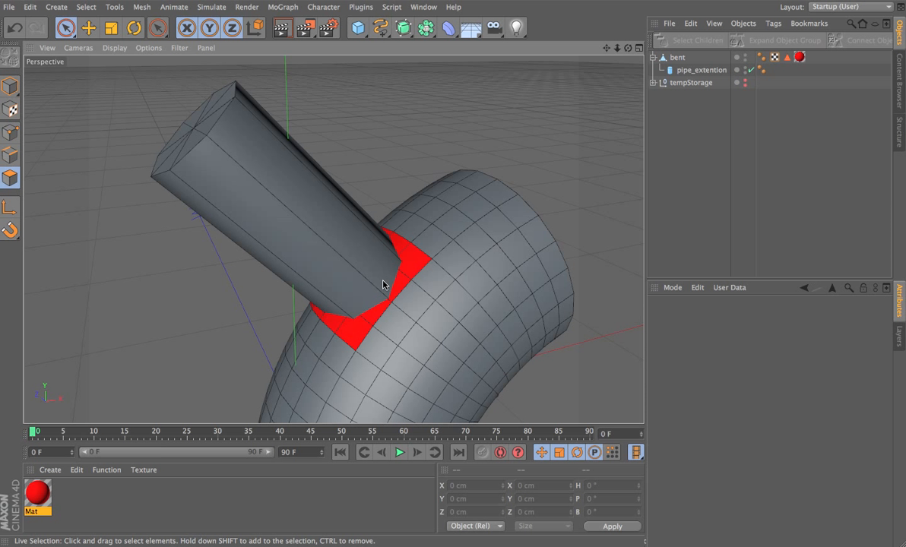
{"action": "left_click_drag", "start_coordinate": [384, 282], "coordinate": [409, 257], "text": "alt"}
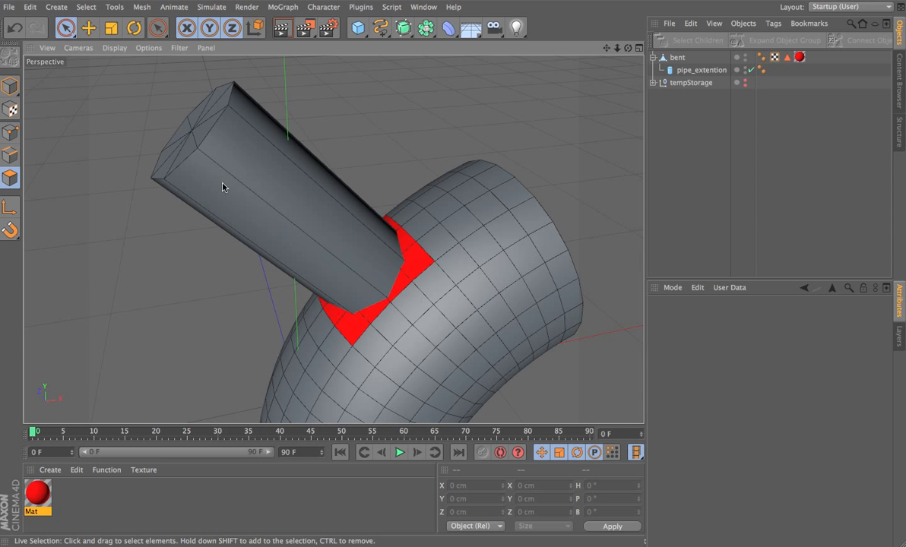
{"action": "left_click_drag", "start_coordinate": [444, 302], "coordinate": [791, 315], "text": "alt"}
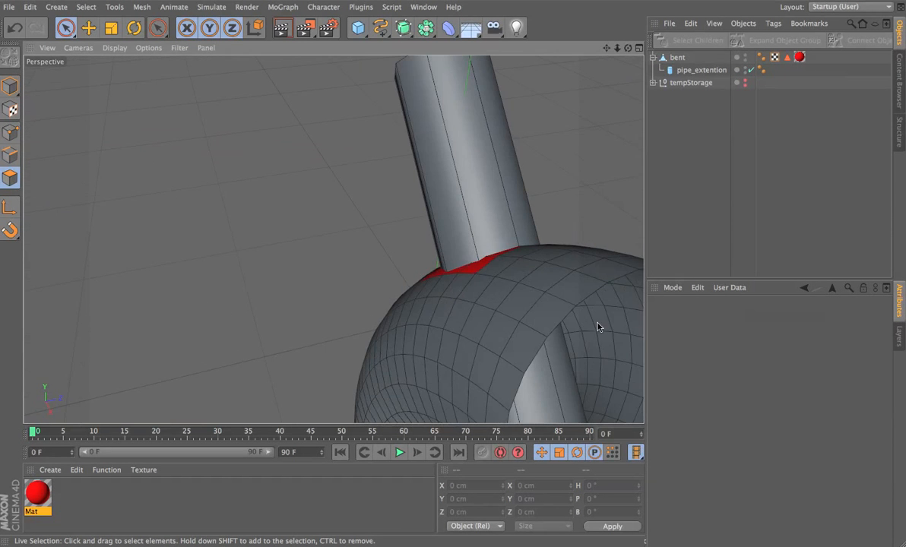
Step: Move pipe_extention outward along its own Y axis to about 42.3 cm
{"action": "scroll", "coordinate": [524, 319], "scroll_direction": "down", "scroll_amount": 5}
{"action": "scroll", "coordinate": [517, 323], "scroll_direction": "down", "scroll_amount": 2}
{"action": "left_click", "coordinate": [88, 27]}
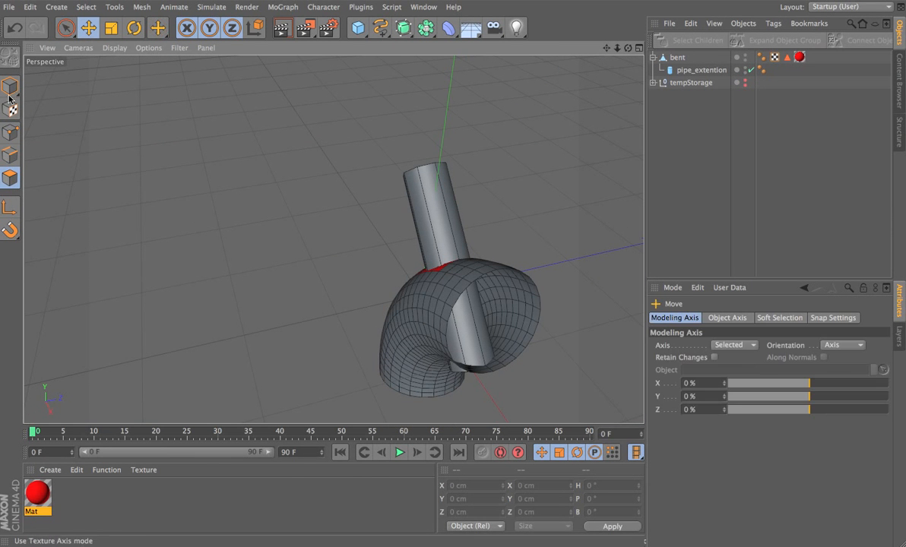
{"action": "left_click", "coordinate": [411, 209]}
{"action": "left_click_drag", "start_coordinate": [407, 207], "coordinate": [369, 305]}
{"action": "scroll", "coordinate": [373, 283], "scroll_direction": "up", "scroll_amount": 6}
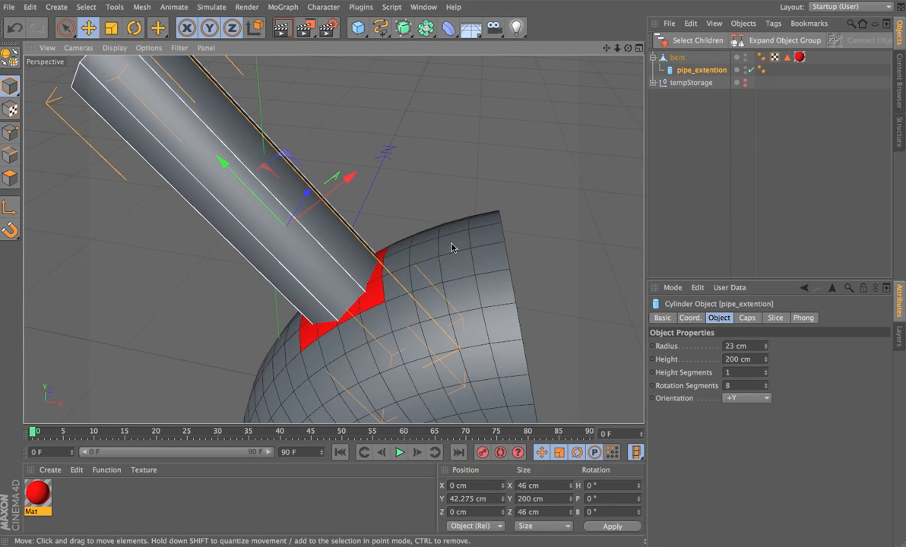
Step: Take pipe_extention out of bent and place both under a new Boole object, with bent first
{"action": "mouse_move", "coordinate": [674, 72]}
{"action": "left_mouse_down"}
{"action": "mouse_move", "coordinate": [685, 85]}
{"action": "mouse_move", "coordinate": [685, 78]}
{"action": "left_mouse_up"}
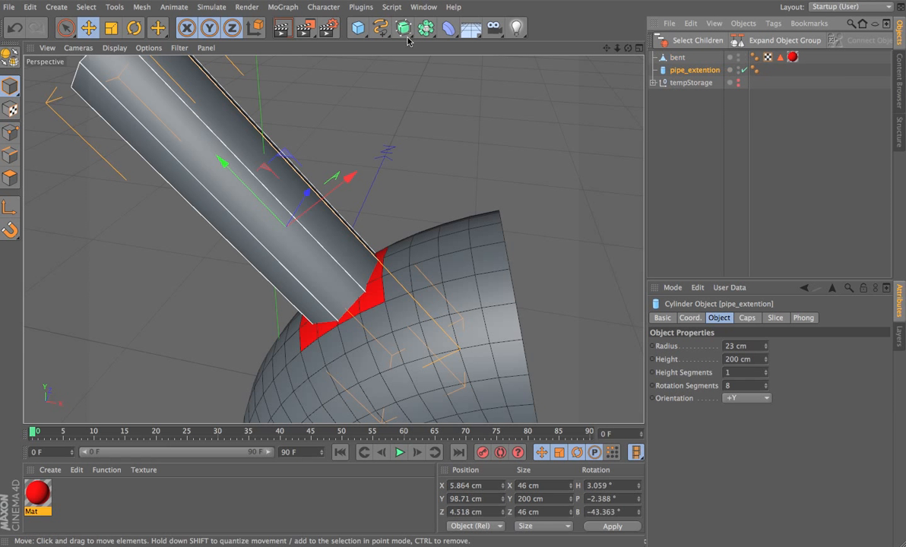
{"action": "left_click", "coordinate": [404, 27]}
{"action": "left_click", "coordinate": [669, 43]}
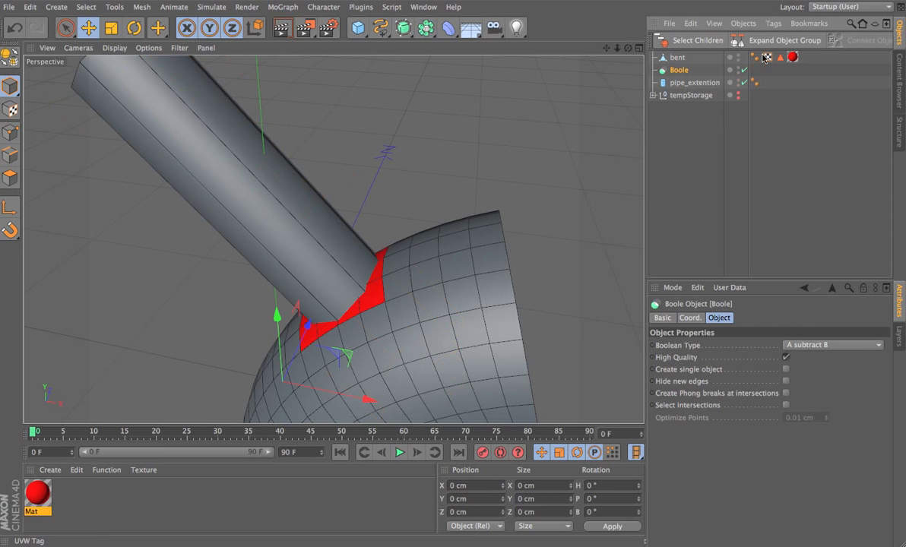
{"action": "left_click_drag", "start_coordinate": [676, 58], "coordinate": [686, 84]}
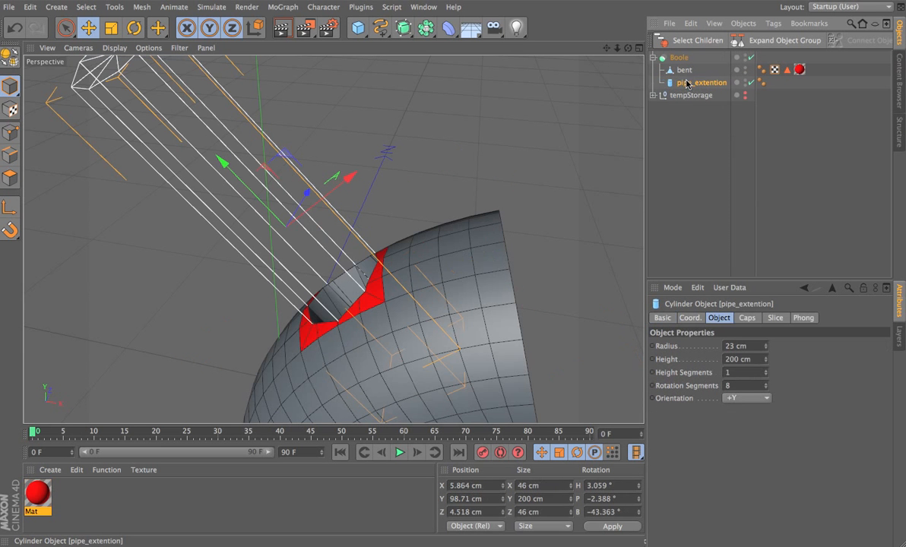
Step: Set the Boole's Boolean Type to A union B and enable Hide new edges
{"action": "scroll", "coordinate": [449, 279], "scroll_direction": "up", "scroll_amount": 4}
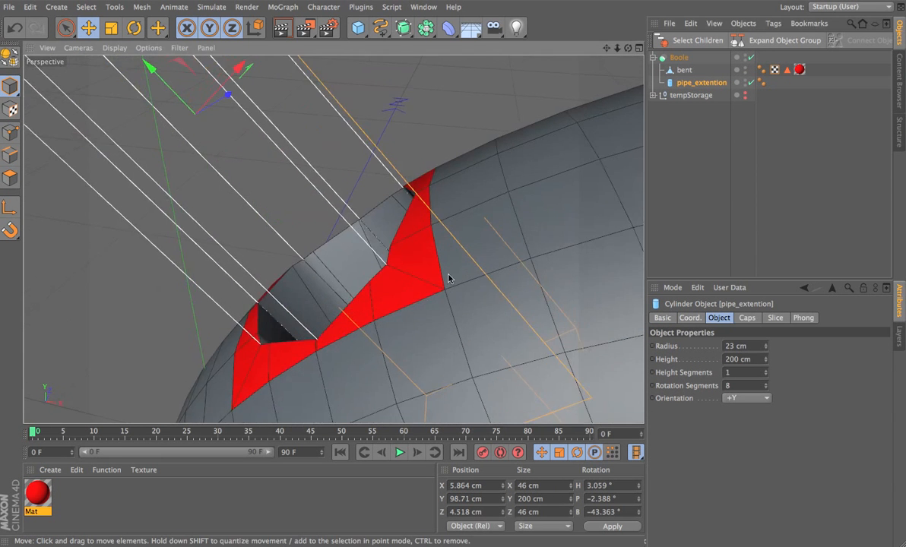
{"action": "left_click_drag", "start_coordinate": [449, 279], "coordinate": [346, 285], "text": "alt"}
{"action": "left_click_drag", "start_coordinate": [401, 294], "coordinate": [388, 299], "text": "alt"}
{"action": "scroll", "coordinate": [398, 295], "scroll_direction": "down", "scroll_amount": 4}
{"action": "left_click_drag", "start_coordinate": [424, 272], "coordinate": [472, 261], "text": "alt"}
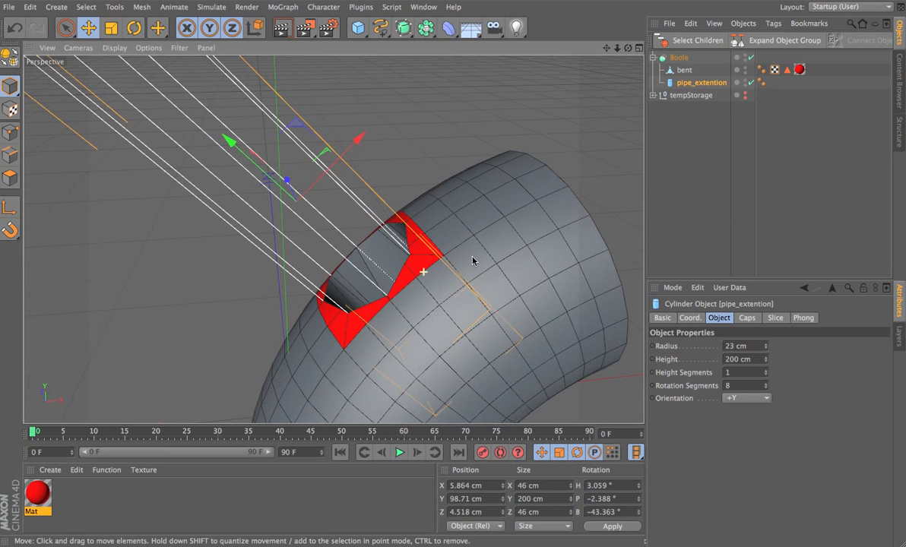
{"action": "left_click", "coordinate": [436, 306]}
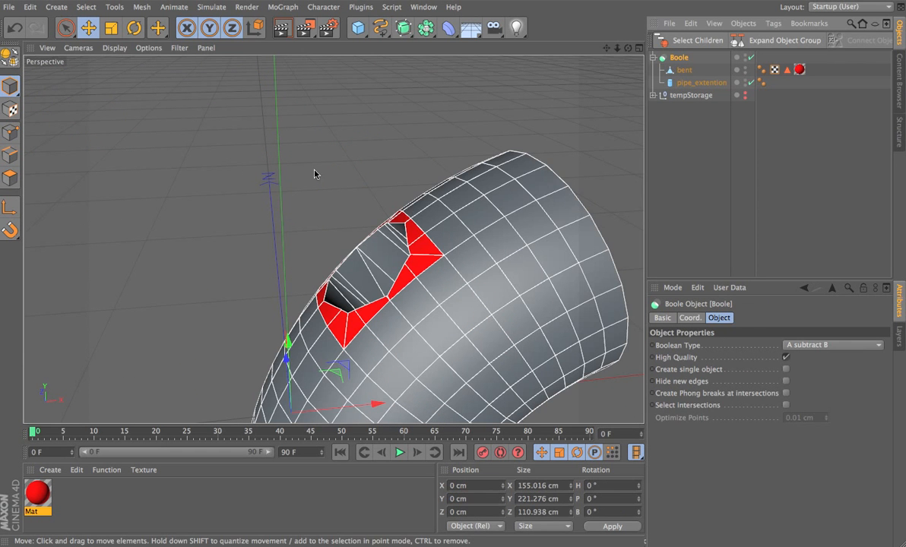
{"action": "left_click", "coordinate": [806, 345]}
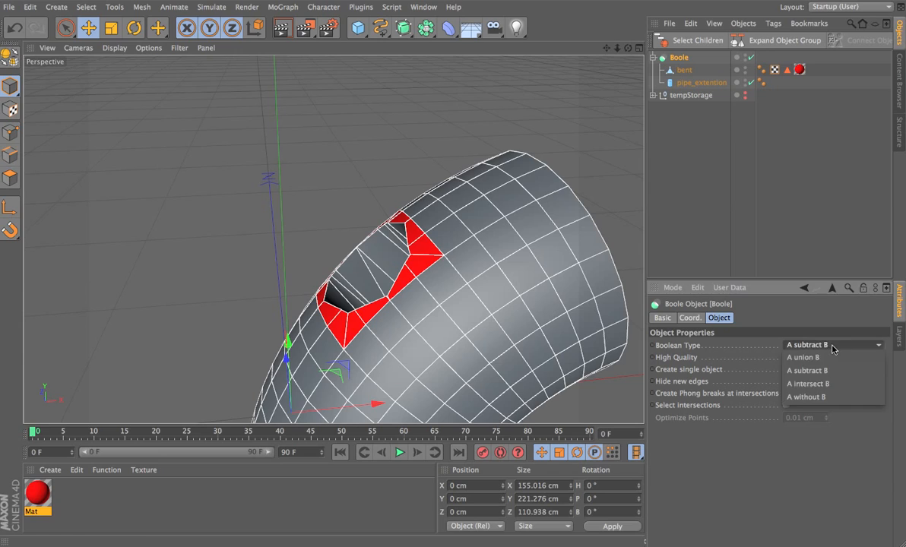
{"action": "left_click", "coordinate": [805, 357]}
{"action": "left_click_drag", "start_coordinate": [396, 290], "coordinate": [440, 264], "text": "alt"}
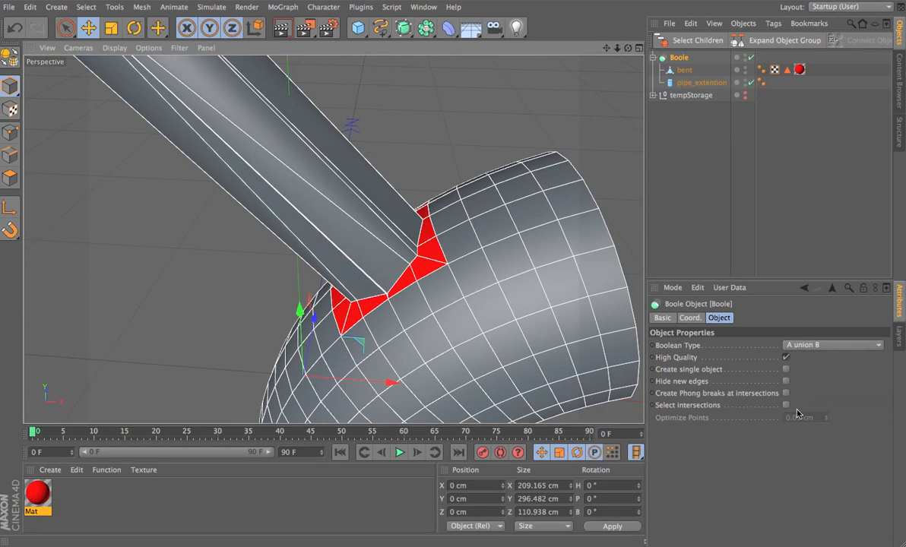
{"action": "left_click", "coordinate": [786, 382]}
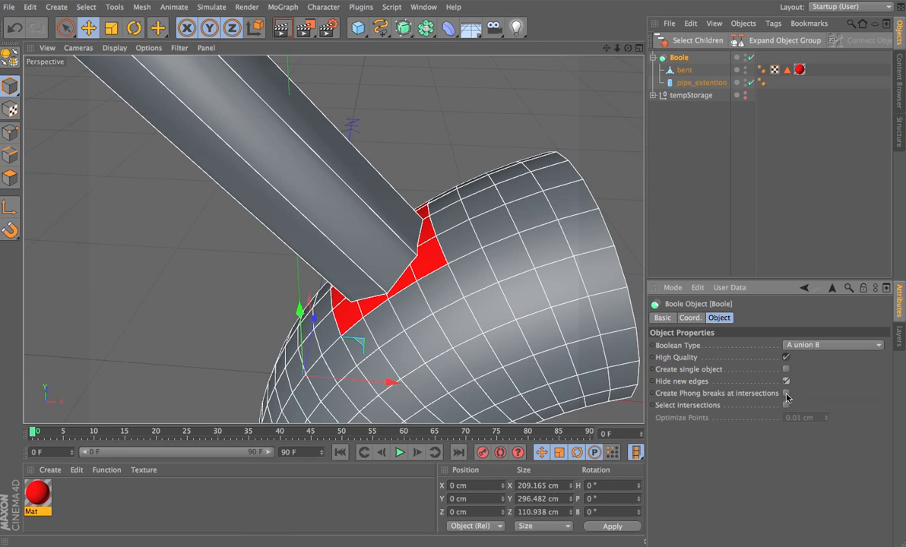
Step: Examine the Boole seam up close from several angles, comparing the pipe's corners with the red patch's edges and checking pipe_extention's cylinder settings
{"action": "left_click_drag", "start_coordinate": [405, 314], "coordinate": [466, 271], "text": "alt"}
{"action": "right_click_drag", "start_coordinate": [439, 250], "coordinate": [449, 206], "text": "alt"}
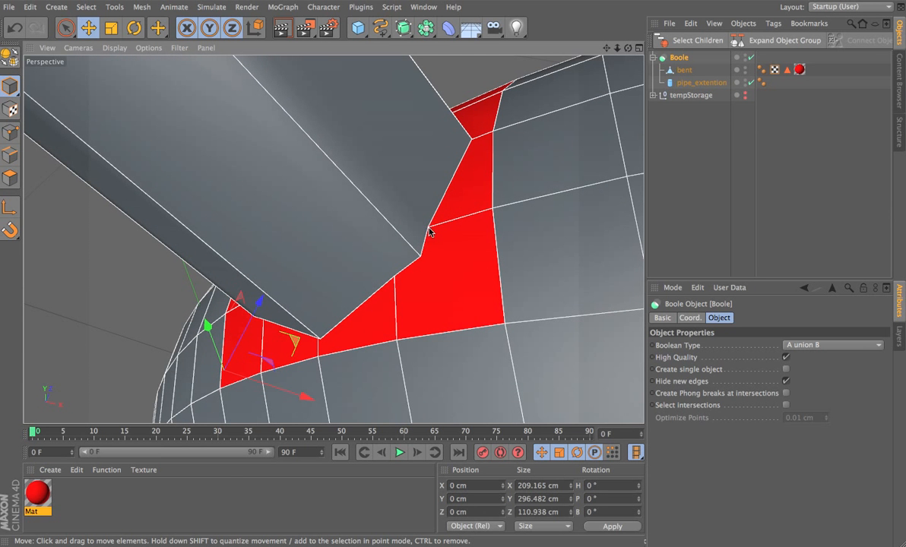
{"action": "right_click_drag", "start_coordinate": [442, 259], "coordinate": [495, 244], "text": "alt"}
{"action": "left_click_drag", "start_coordinate": [474, 244], "coordinate": [390, 335], "text": "alt"}
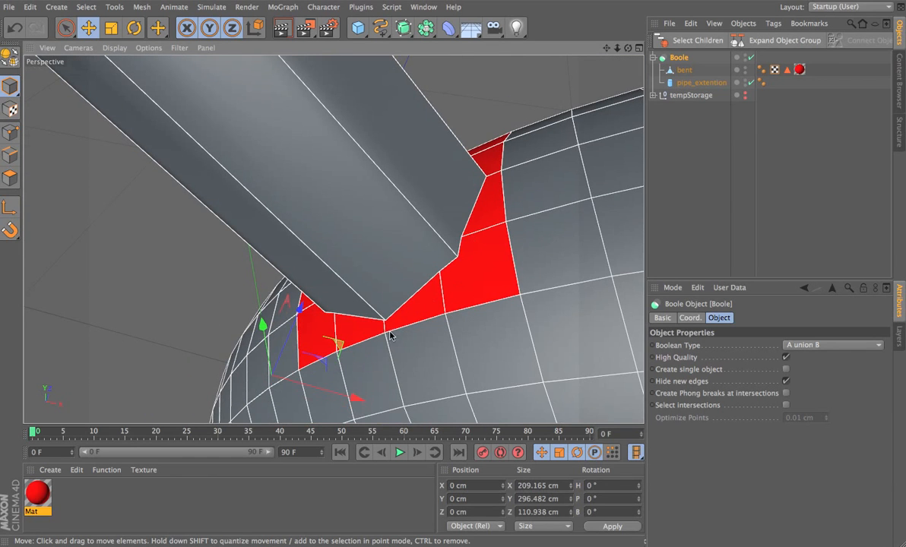
{"action": "right_click_drag", "start_coordinate": [461, 259], "coordinate": [418, 255], "text": "alt"}
{"action": "left_click_drag", "start_coordinate": [418, 255], "coordinate": [476, 269], "text": "alt"}
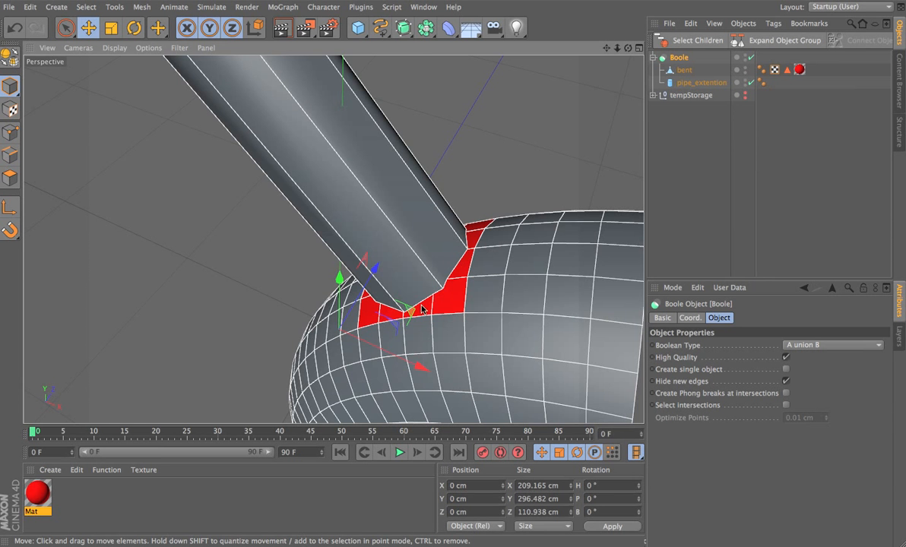
{"action": "right_click_drag", "start_coordinate": [445, 290], "coordinate": [616, 239], "text": "alt"}
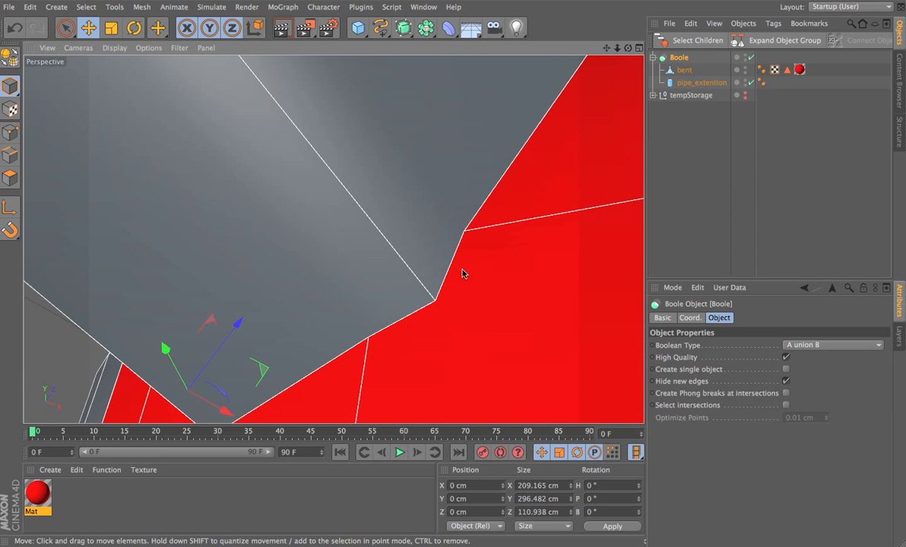
{"action": "left_click", "coordinate": [700, 82]}
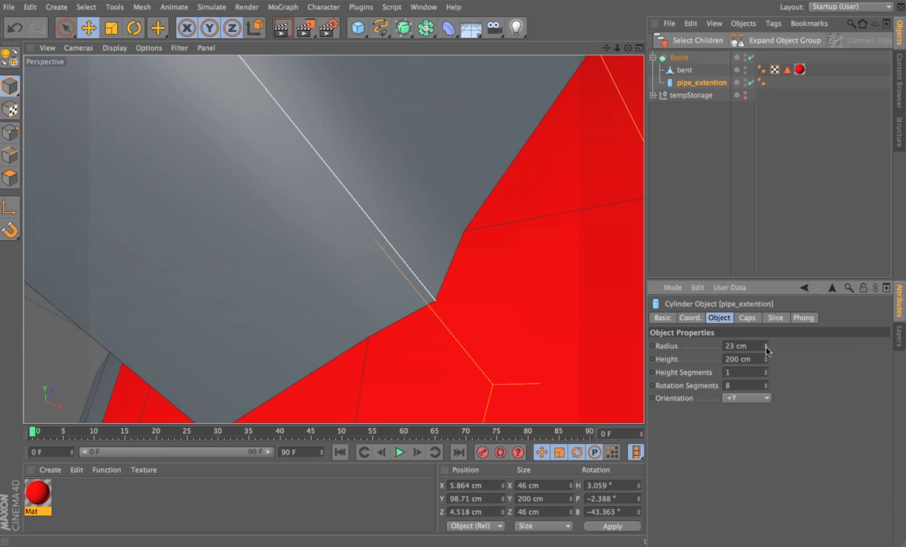
{"action": "left_click_drag", "start_coordinate": [514, 285], "coordinate": [457, 332], "text": "alt"}
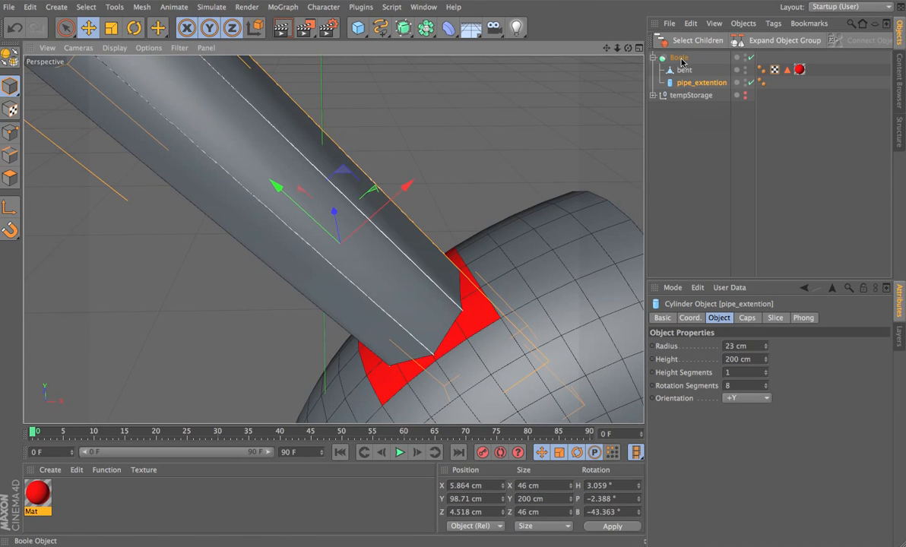
Step: Store a backup copy of the Boole inside the tempStorage null
{"action": "left_click", "coordinate": [680, 58]}
{"action": "left_click_drag", "start_coordinate": [679, 61], "coordinate": [686, 97], "text": "ctrl"}
{"action": "left_click", "coordinate": [653, 96]}
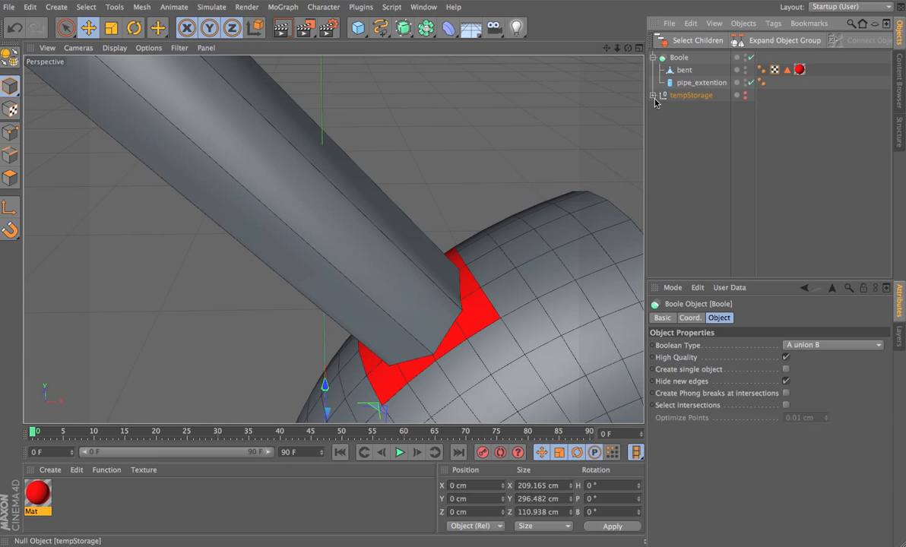
Step: Make the original Boole editable and select the resulting pipe_extention polygon object inside it
{"action": "left_click", "coordinate": [677, 58]}
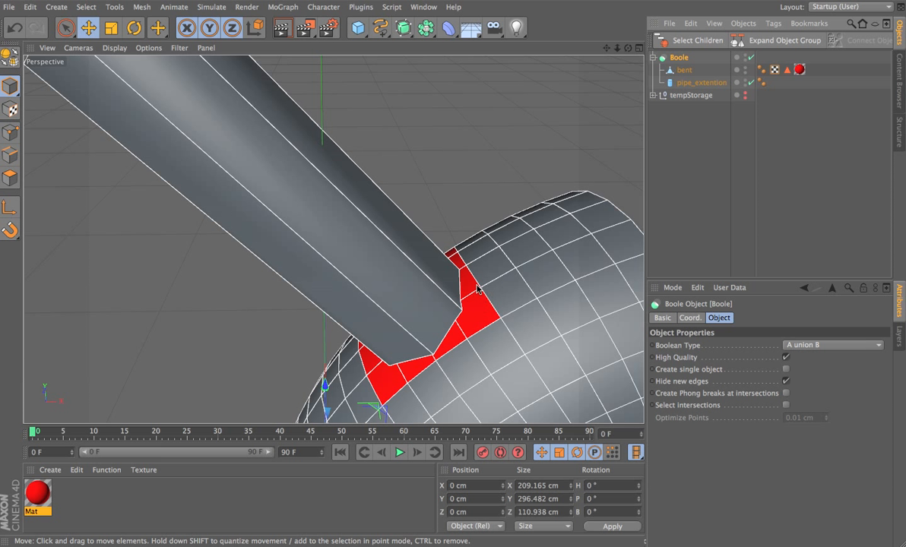
{"action": "key", "text": "c"}
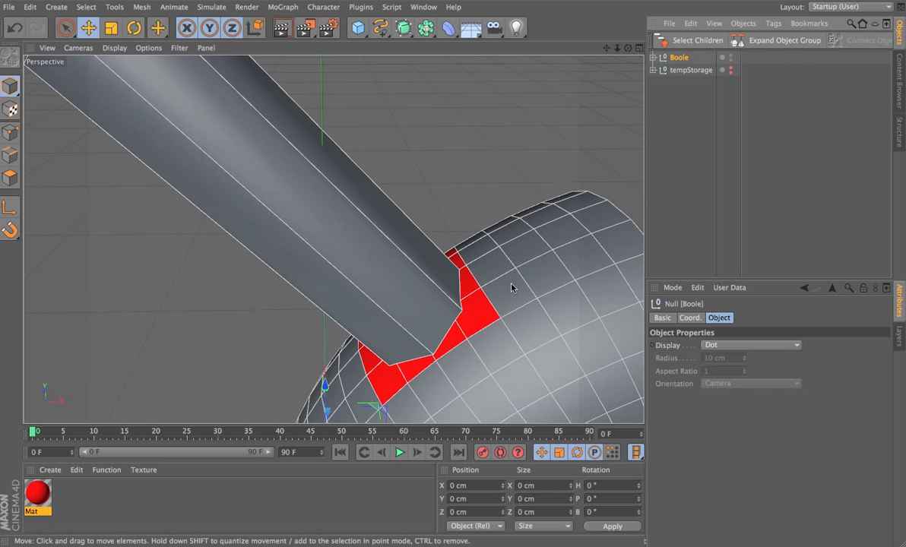
{"action": "left_click", "coordinate": [652, 57]}
{"action": "left_click", "coordinate": [685, 70]}
{"action": "left_click", "coordinate": [692, 82]}
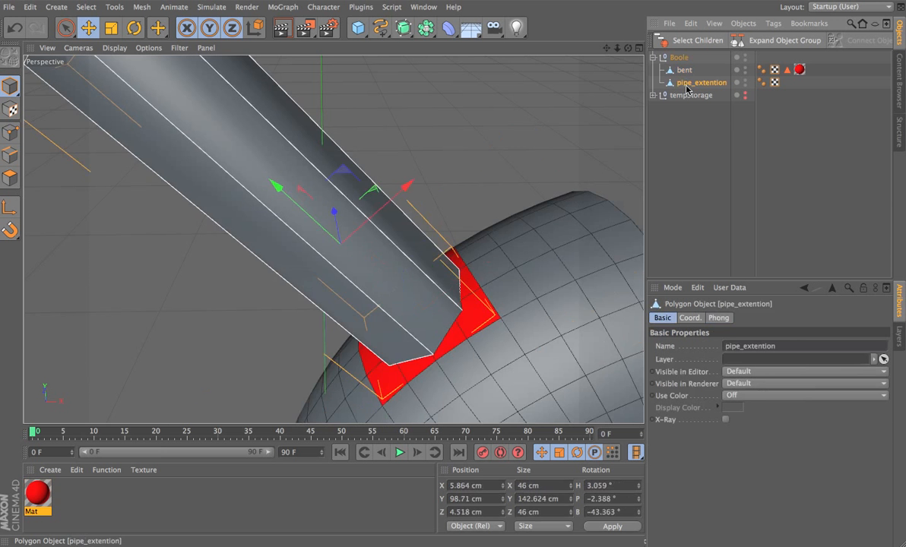
Step: Move bent and pipe_extention out of the Boole null to the top level and delete the empty null
{"action": "left_click", "coordinate": [684, 70]}
{"action": "left_click", "coordinate": [684, 79], "text": "shift"}
{"action": "mouse_move", "coordinate": [684, 73]}
{"action": "left_mouse_down"}
{"action": "mouse_move", "coordinate": [685, 59]}
{"action": "mouse_move", "coordinate": [645, 54]}
{"action": "mouse_move", "coordinate": [638, 68]}
{"action": "mouse_move", "coordinate": [643, 54]}
{"action": "mouse_move", "coordinate": [681, 64]}
{"action": "left_mouse_up"}
{"action": "left_click", "coordinate": [679, 82]}
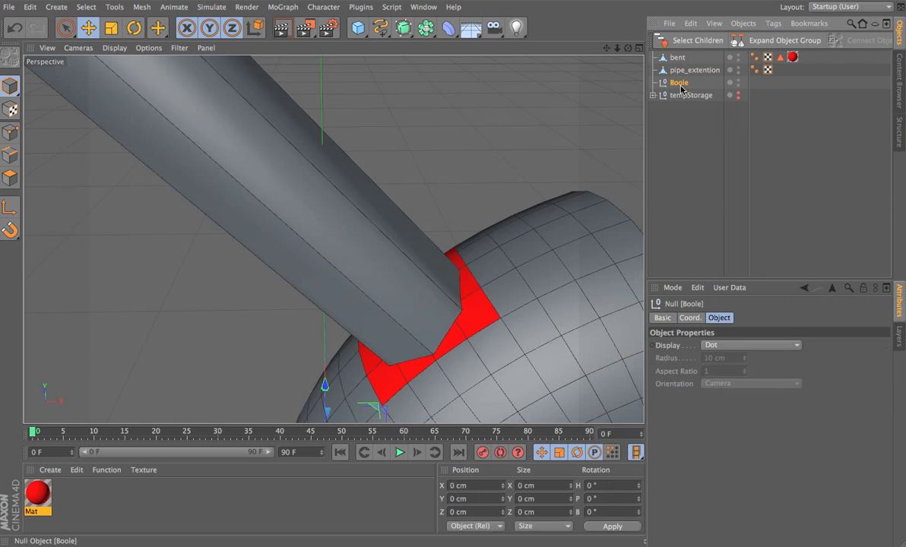
{"action": "key", "text": "Delete"}
Step: Remove the red material tag from bent while keeping its polygon selection tag
{"action": "left_click", "coordinate": [677, 58]}
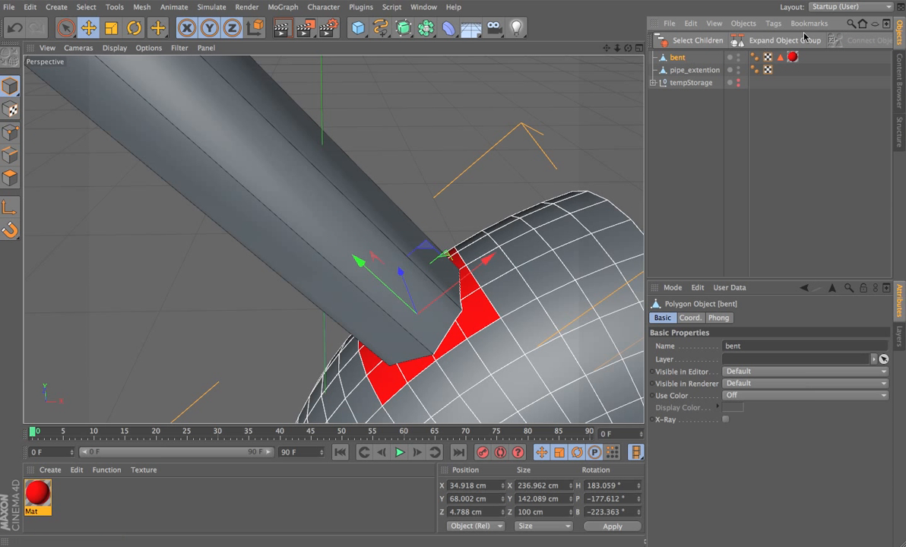
{"action": "left_click", "coordinate": [792, 58]}
{"action": "key", "text": "Delete"}
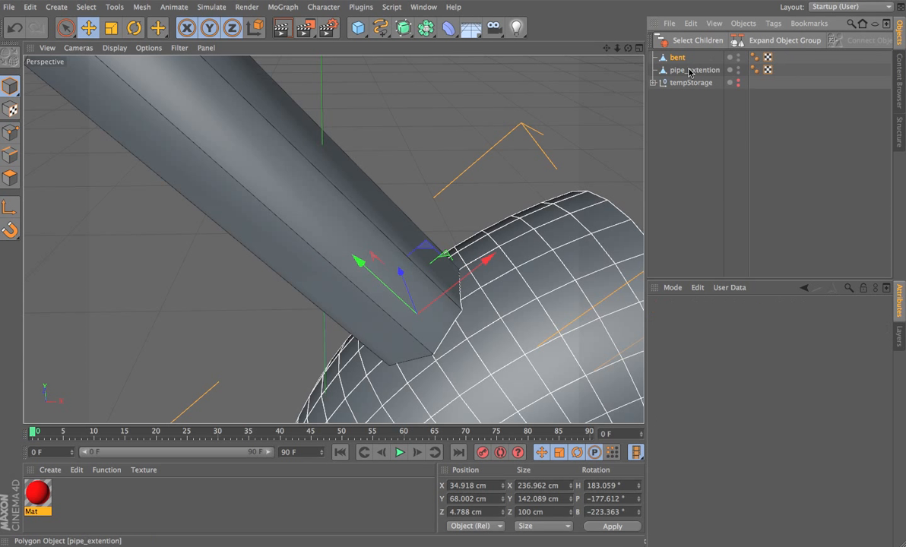
{"action": "key", "text": "ctrl+z"}
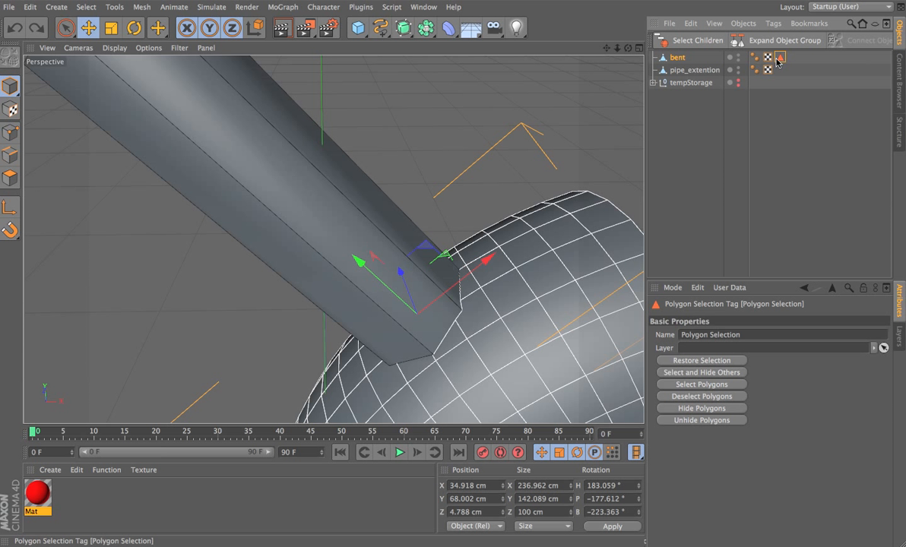
Step: Recall bent's stored polygon selection, select bent and pipe_extention together, and clear the object selection
{"action": "double_click", "coordinate": [779, 59]}
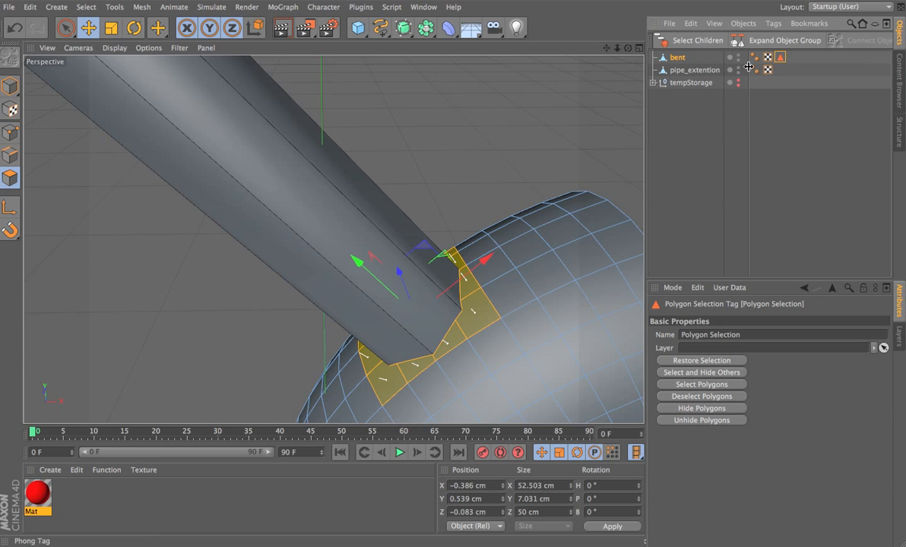
{"action": "left_click", "coordinate": [688, 70]}
{"action": "left_click", "coordinate": [676, 58], "text": "ctrl"}
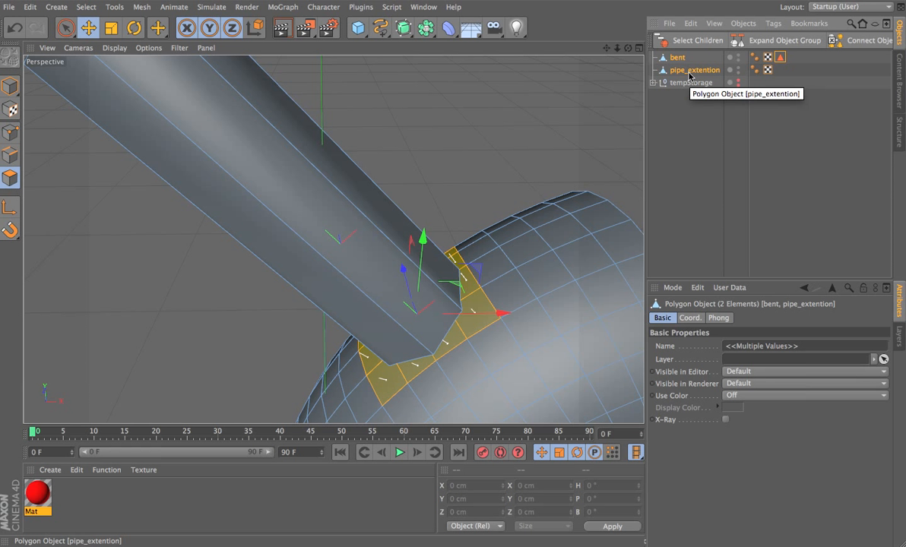
{"action": "left_click", "coordinate": [693, 113]}
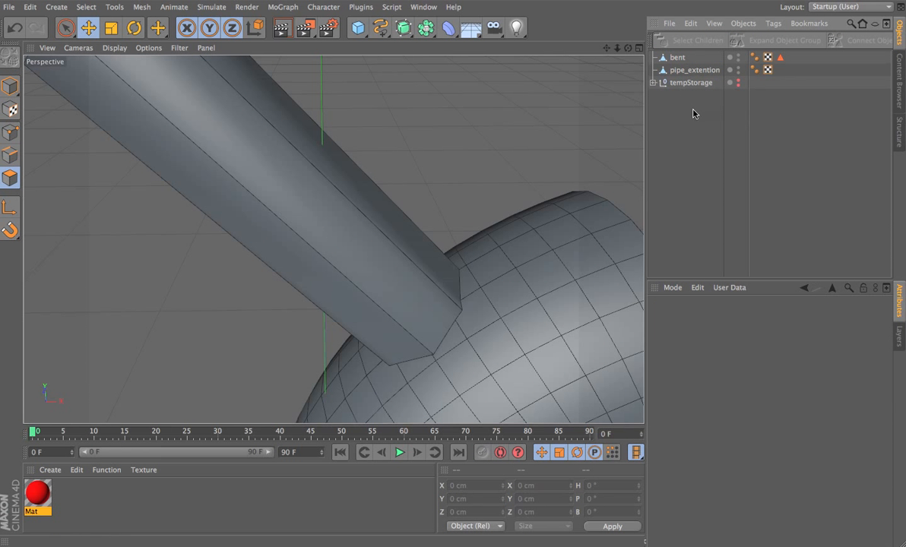
Step: Hide pipe_extention and examine the points around the opening cut into bent in Point mode
{"action": "left_click", "coordinate": [678, 59]}
{"action": "left_click", "coordinate": [694, 70]}
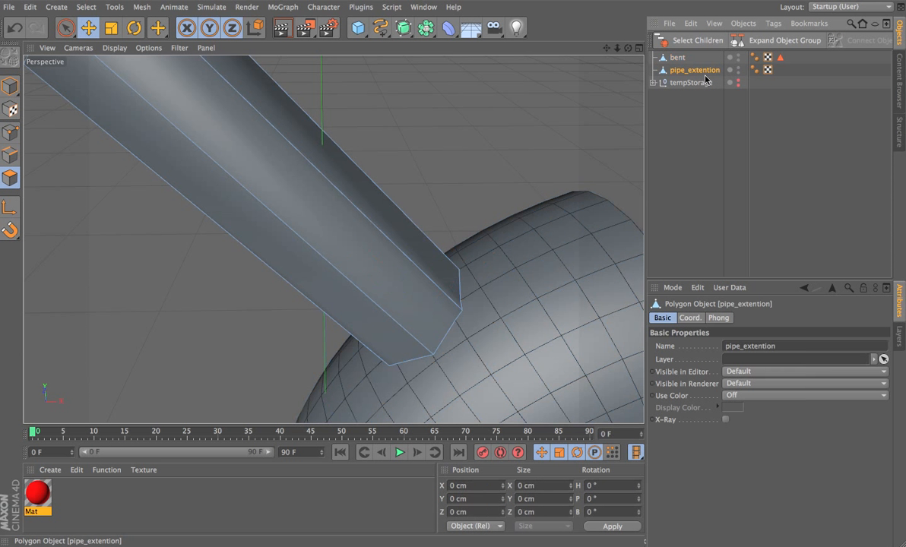
{"action": "double_click", "coordinate": [738, 68]}
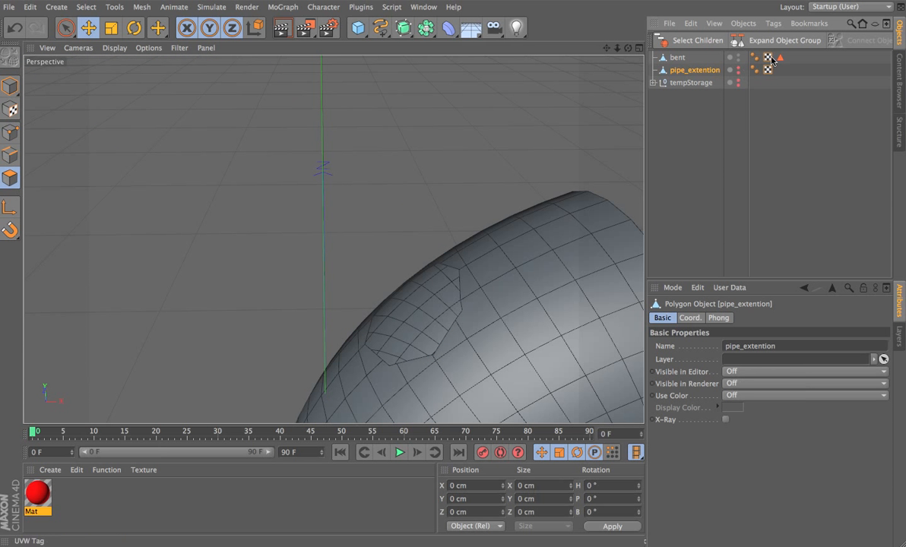
{"action": "left_click_drag", "start_coordinate": [633, 159], "coordinate": [698, 83], "text": "alt"}
{"action": "left_click", "coordinate": [679, 59]}
{"action": "left_click_drag", "start_coordinate": [396, 228], "coordinate": [456, 274], "text": "alt"}
{"action": "left_click", "coordinate": [10, 132]}
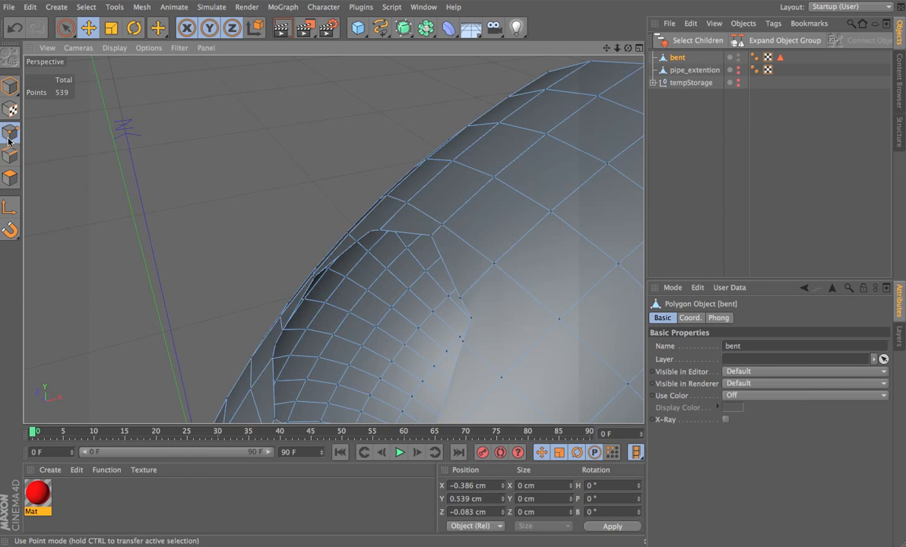
{"action": "left_click_drag", "start_coordinate": [469, 327], "coordinate": [467, 274], "text": "alt"}
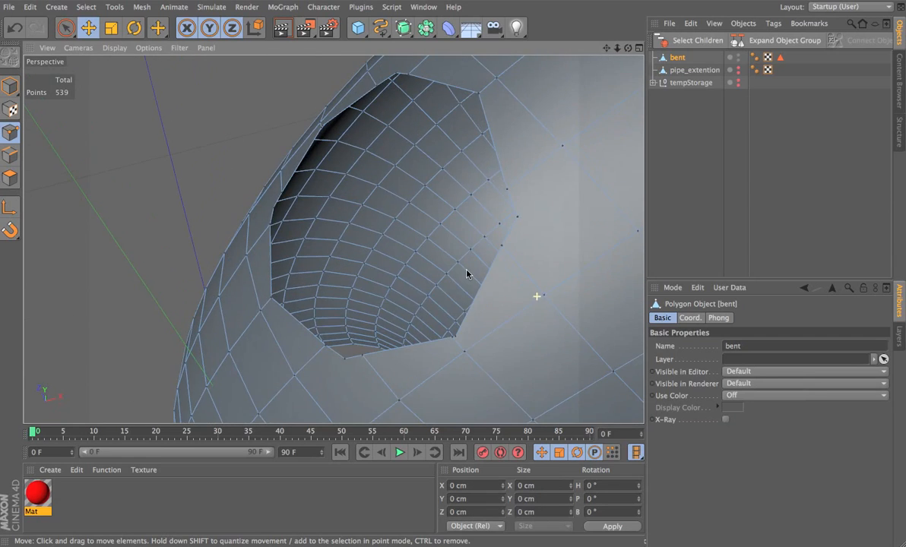
{"action": "left_click_drag", "start_coordinate": [515, 308], "coordinate": [474, 295], "text": "alt"}
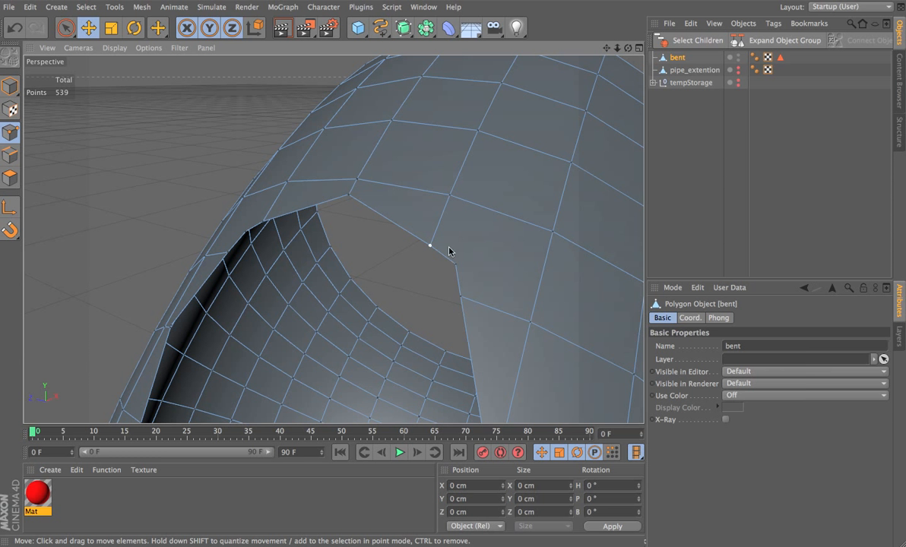
{"action": "left_click_drag", "start_coordinate": [488, 275], "coordinate": [520, 257], "text": "alt"}
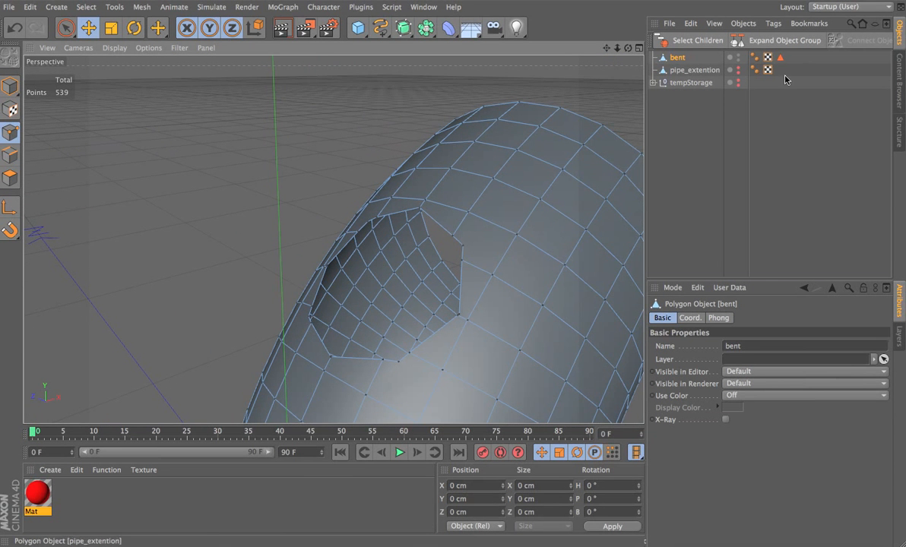
Step: Make pipe_extention visible in the viewport again with its points editable, and hide bent
{"action": "left_click", "coordinate": [694, 69]}
{"action": "left_click", "coordinate": [738, 68]}
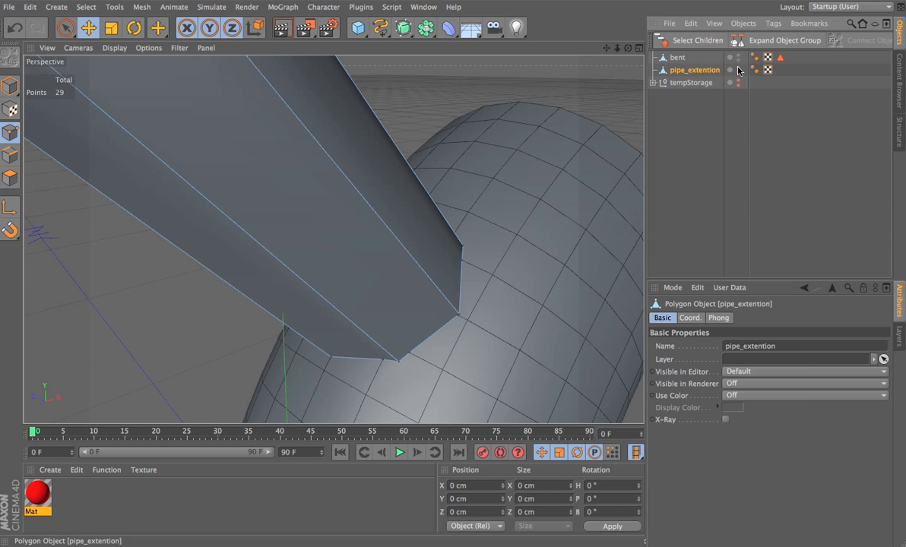
{"action": "left_click_drag", "start_coordinate": [479, 268], "coordinate": [591, 135], "text": "alt"}
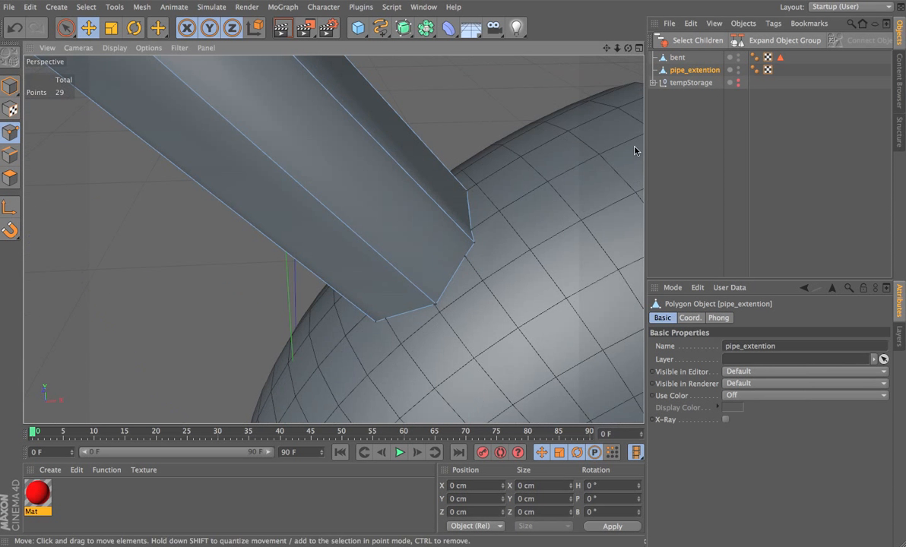
{"action": "left_click", "coordinate": [739, 57]}
{"action": "left_click_drag", "start_coordinate": [602, 159], "coordinate": [508, 287], "text": "alt"}
Step: Use Live Selection to delete the first four extra points lying between corners along pipe_extention's cut end
{"action": "left_click", "coordinate": [67, 28]}
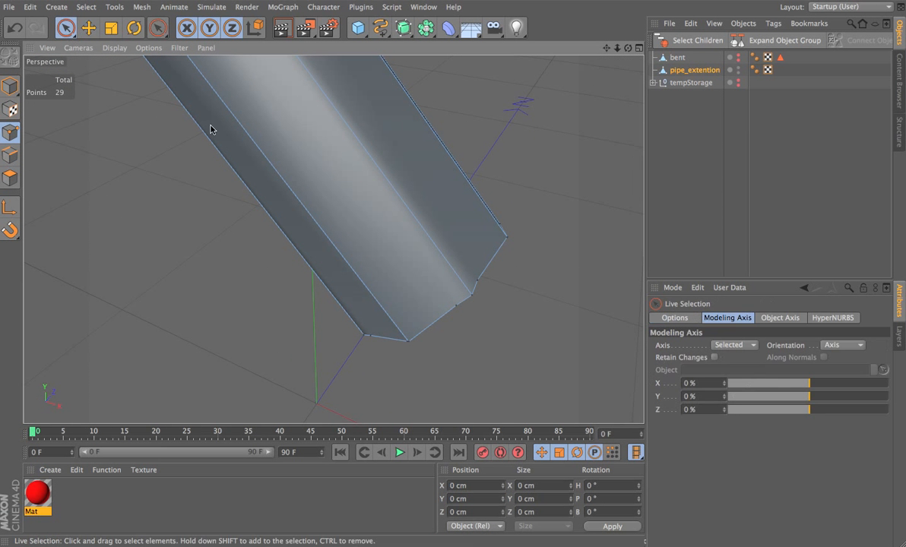
{"action": "key", "text": "Delete"}
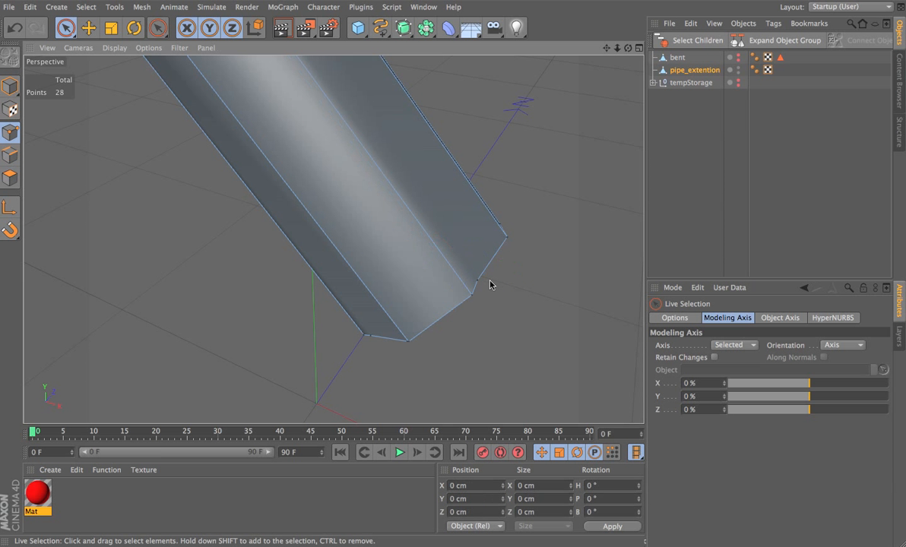
{"action": "left_click_drag", "start_coordinate": [475, 301], "coordinate": [427, 335], "text": "alt"}
{"action": "key", "text": "Delete"}
{"action": "left_click", "coordinate": [400, 367]}
{"action": "key", "text": "Delete"}
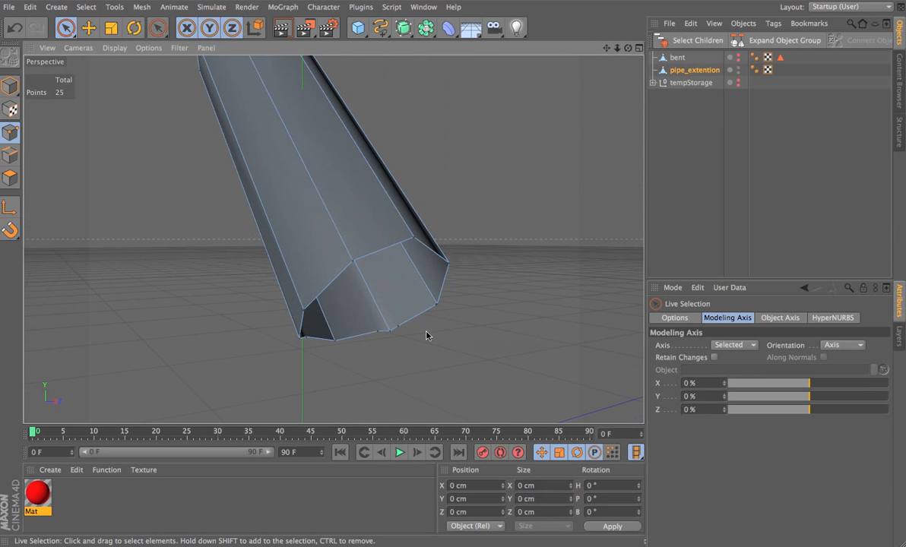
Step: Delete five more extra points from the underside of pipe_extention's cut rim, keeping the corner points
{"action": "right_click_drag", "start_coordinate": [431, 317], "coordinate": [495, 290], "text": "alt"}
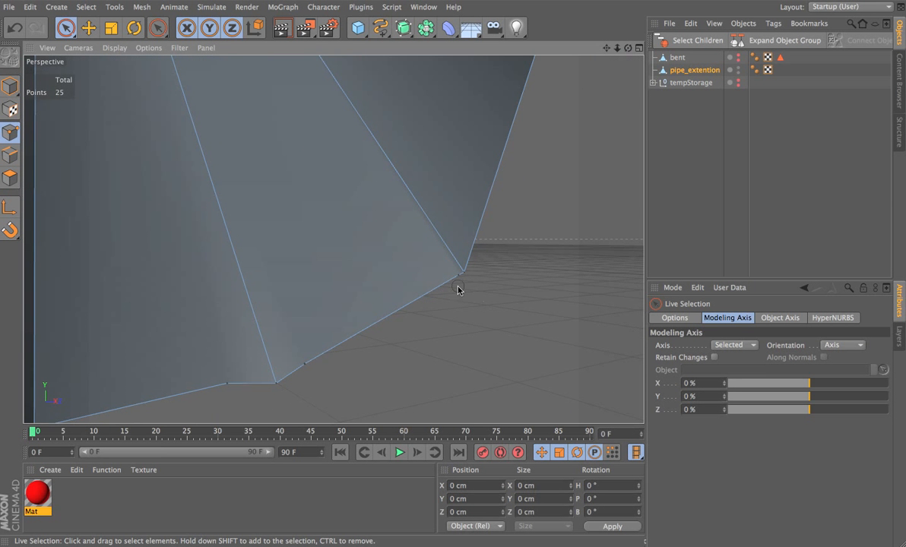
{"action": "key", "text": "Delete"}
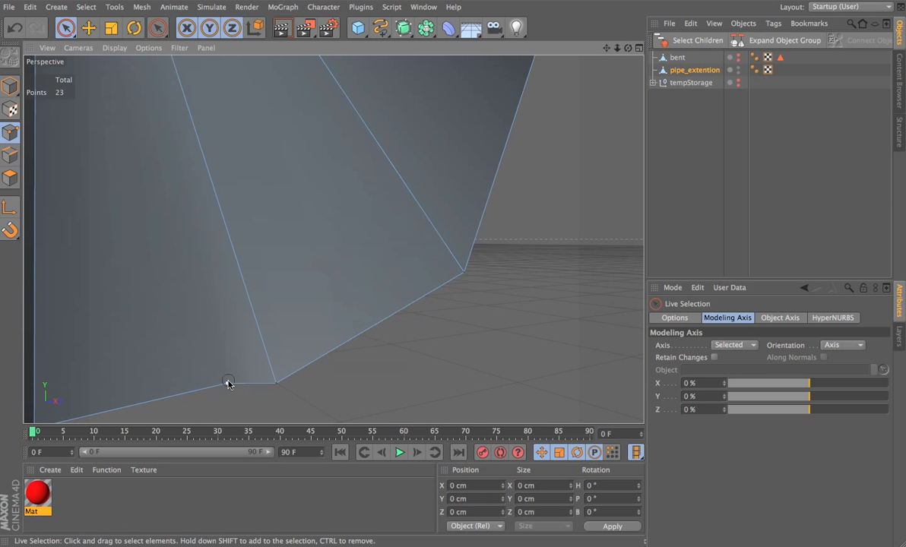
{"action": "key", "text": "Delete"}
{"action": "left_click_drag", "start_coordinate": [285, 365], "coordinate": [378, 307], "text": "alt"}
{"action": "left_click", "coordinate": [182, 332]}
{"action": "left_click", "coordinate": [128, 318], "text": "shift"}
{"action": "key", "text": "Delete"}
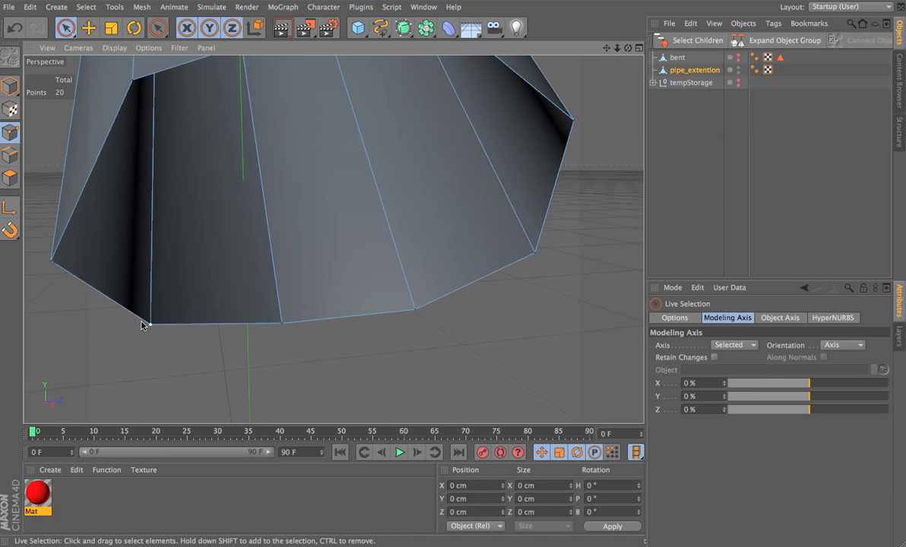
Step: Zoom in on the far side of pipe_extention's cut rim and delete the extra point beside the corner
{"action": "left_click", "coordinate": [55, 263]}
{"action": "left_click_drag", "start_coordinate": [55, 264], "coordinate": [158, 268], "text": "alt"}
{"action": "right_click_drag", "start_coordinate": [158, 269], "coordinate": [272, 235], "text": "alt"}
{"action": "left_click", "coordinate": [290, 184]}
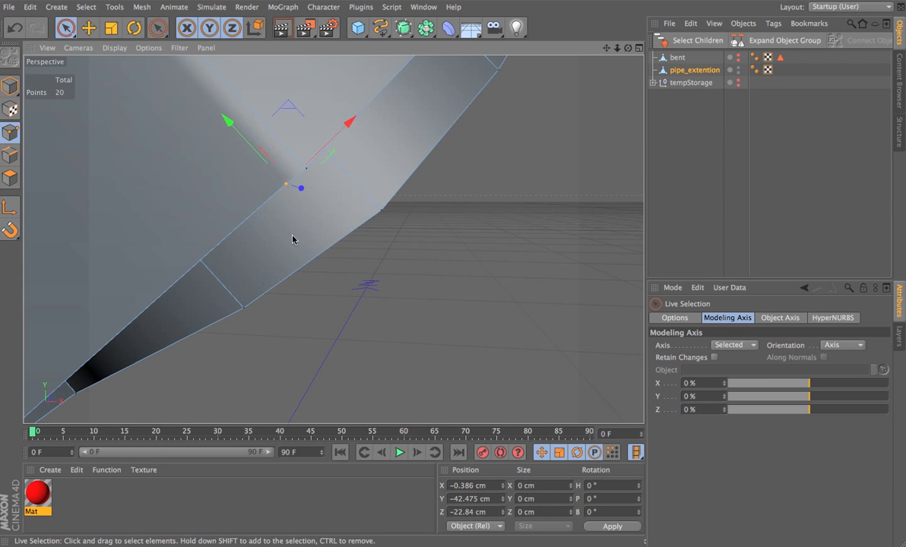
{"action": "key", "text": "Delete"}
Step: Make bent visible again, select it, and examine how its points and edges meet the pipe's corners around the joint
{"action": "right_click_drag", "start_coordinate": [367, 223], "coordinate": [287, 267], "text": "alt"}
{"action": "left_click_drag", "start_coordinate": [287, 267], "coordinate": [358, 171], "text": "alt"}
{"action": "left_click_drag", "start_coordinate": [414, 202], "coordinate": [508, 204], "text": "alt"}
{"action": "left_click", "coordinate": [740, 59]}
{"action": "left_click", "coordinate": [676, 58]}
{"action": "right_click_drag", "start_coordinate": [470, 243], "coordinate": [538, 203], "text": "alt"}
{"action": "mouse_move", "coordinate": [505, 202]}
{"action": "left_mouse_down", "text": "alt"}
{"action": "mouse_move", "coordinate": [454, 209]}
{"action": "mouse_move", "coordinate": [528, 217]}
{"action": "mouse_move", "coordinate": [538, 246]}
{"action": "mouse_move", "coordinate": [459, 206]}
{"action": "left_mouse_up", "text": "alt"}
{"action": "mouse_move", "coordinate": [499, 228]}
{"action": "left_mouse_down", "text": "alt"}
{"action": "mouse_move", "coordinate": [479, 236]}
{"action": "mouse_move", "coordinate": [494, 224]}
{"action": "mouse_move", "coordinate": [480, 233]}
{"action": "mouse_move", "coordinate": [491, 205]}
{"action": "mouse_move", "coordinate": [460, 247]}
{"action": "mouse_move", "coordinate": [494, 228]}
{"action": "mouse_move", "coordinate": [435, 269]}
{"action": "mouse_move", "coordinate": [490, 249]}
{"action": "mouse_move", "coordinate": [426, 342]}
{"action": "mouse_move", "coordinate": [521, 269]}
{"action": "mouse_move", "coordinate": [385, 286]}
{"action": "left_mouse_up", "text": "alt"}
{"action": "right_click_drag", "start_coordinate": [463, 223], "coordinate": [383, 258], "text": "alt"}
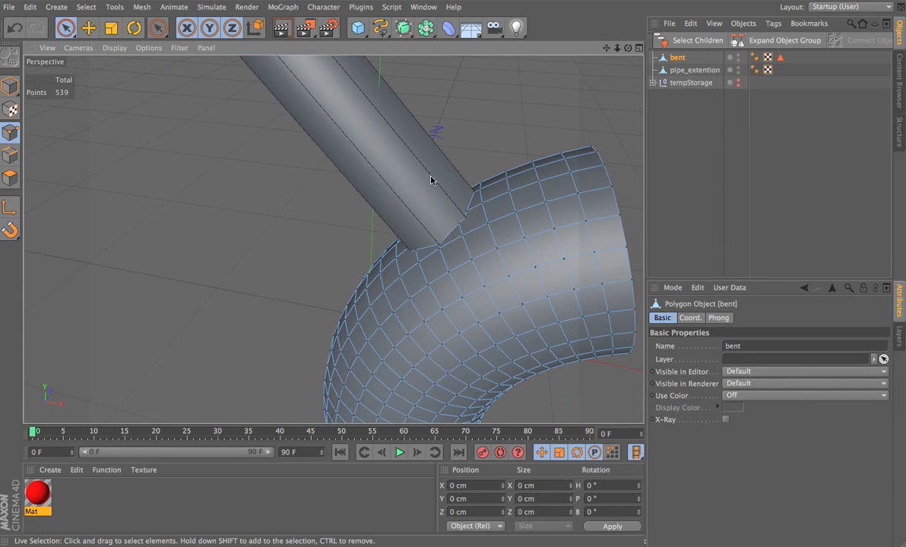
{"action": "right_click_drag", "start_coordinate": [475, 234], "coordinate": [593, 183], "text": "alt"}
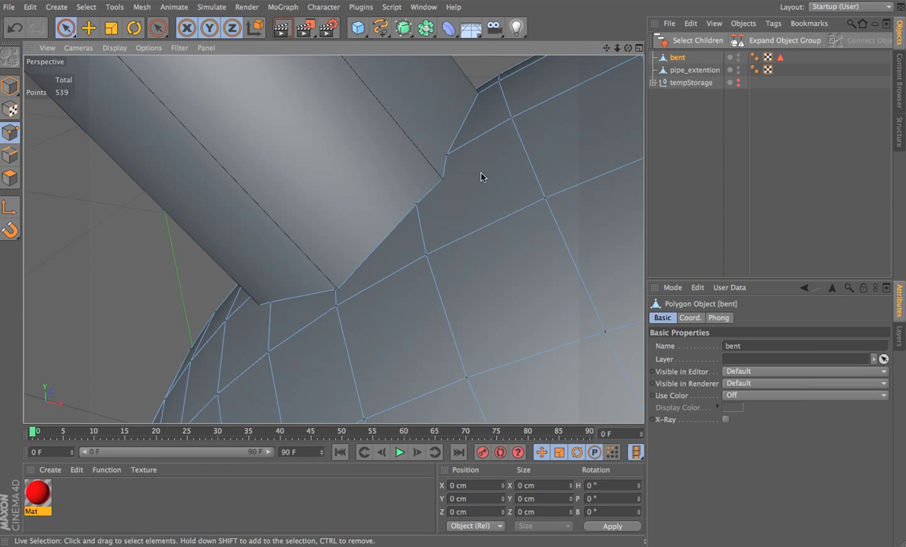
{"action": "mouse_move", "coordinate": [441, 253]}
{"action": "left_mouse_down", "text": "alt"}
{"action": "mouse_move", "coordinate": [429, 262]}
{"action": "mouse_move", "coordinate": [461, 264]}
{"action": "left_mouse_up", "text": "alt"}
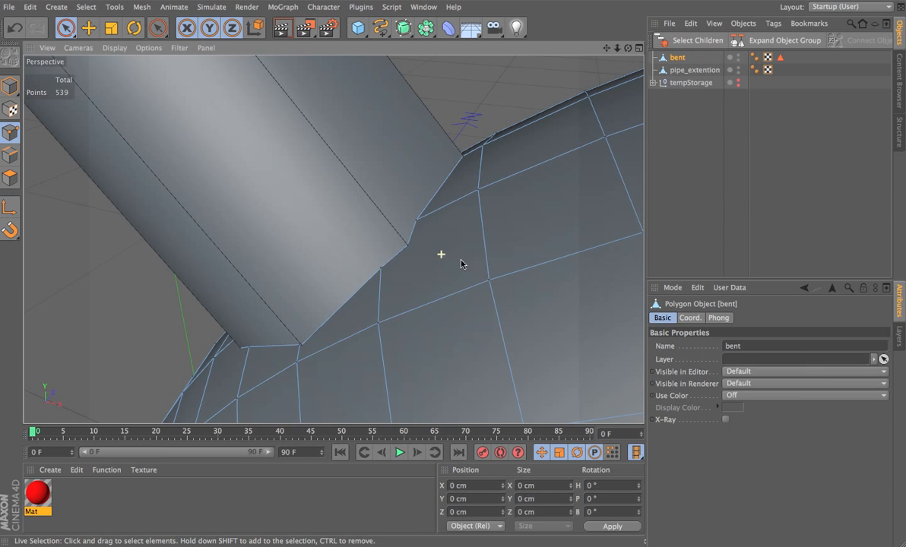
Step: Weld the three neighbouring points on bent's hole rim onto the middle one, at the pipe's front corner
{"action": "left_click", "coordinate": [697, 72]}
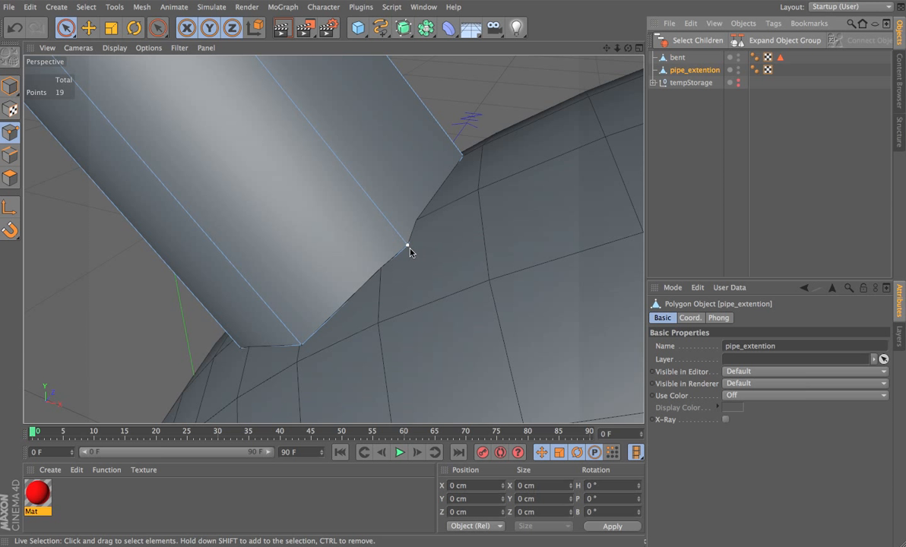
{"action": "left_click", "coordinate": [681, 58]}
{"action": "left_click_drag", "start_coordinate": [422, 248], "coordinate": [445, 225], "text": "alt"}
{"action": "left_click", "coordinate": [416, 223]}
{"action": "left_click", "coordinate": [386, 252], "text": "shift"}
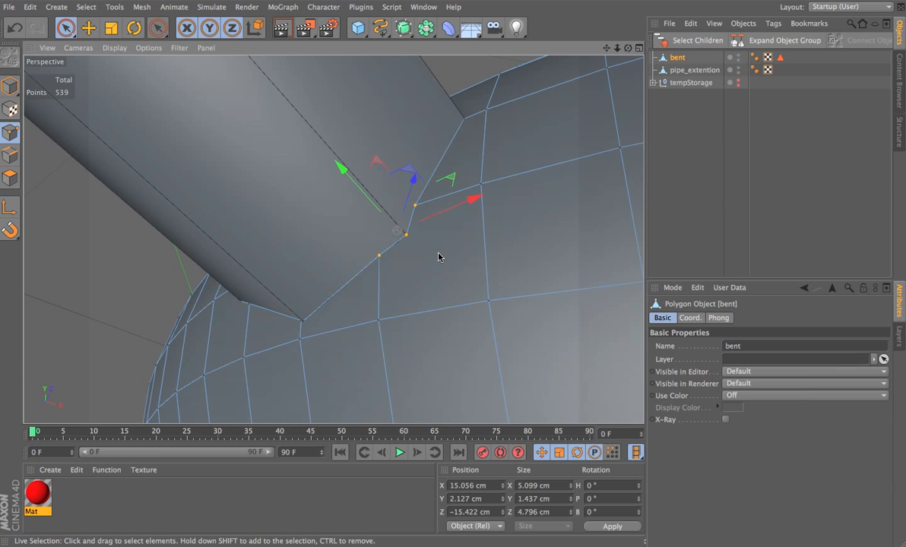
{"action": "right_click", "coordinate": [438, 257]}
{"action": "left_click", "coordinate": [479, 481]}
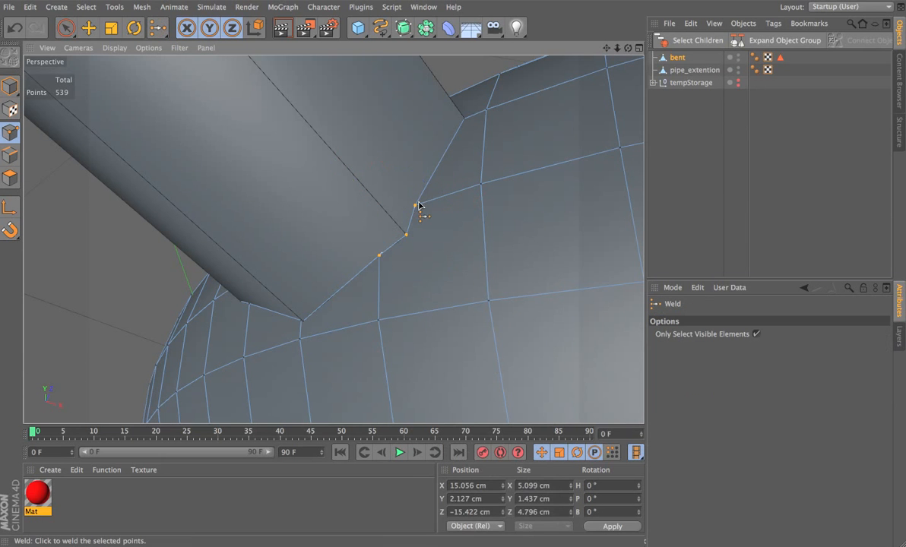
{"action": "left_click", "coordinate": [407, 237]}
{"action": "scroll", "coordinate": [439, 241], "scroll_direction": "up", "scroll_amount": 5}
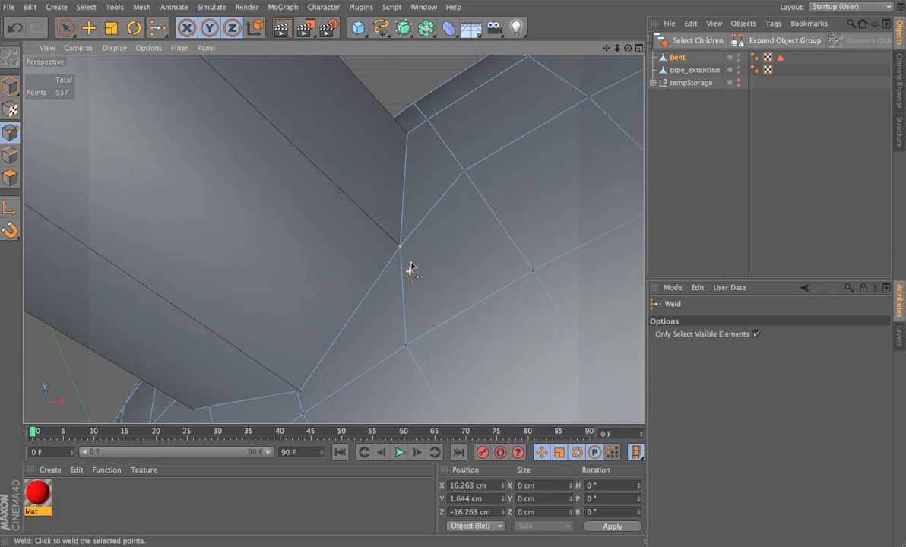
{"action": "right_click_drag", "start_coordinate": [426, 251], "coordinate": [391, 276], "text": "alt"}
{"action": "middle_click_drag", "start_coordinate": [392, 276], "coordinate": [460, 208], "text": "alt"}
{"action": "left_click_drag", "start_coordinate": [460, 208], "coordinate": [499, 221], "text": "alt"}
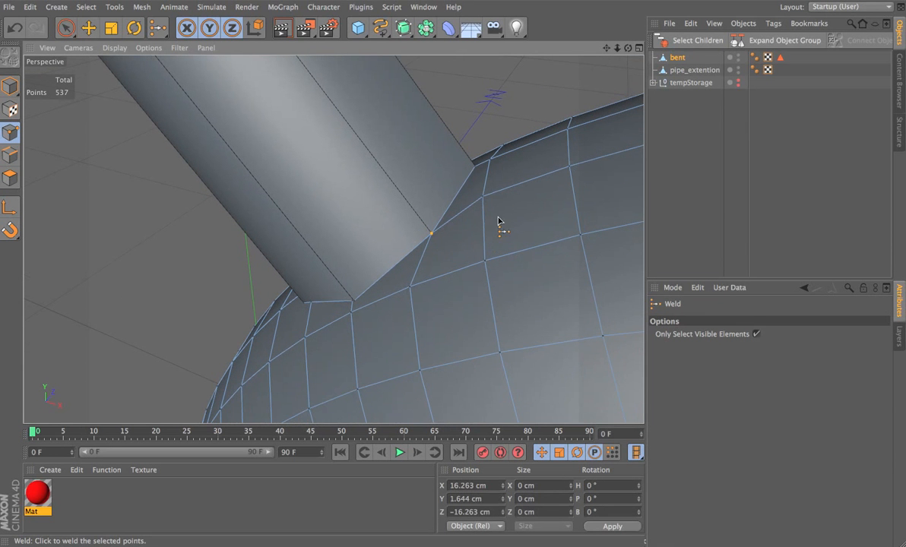
Step: Recall bent's stored polygon selection around the joint and delete those polygons
{"action": "left_click_drag", "start_coordinate": [458, 266], "coordinate": [466, 244], "text": "alt"}
{"action": "left_click", "coordinate": [780, 57]}
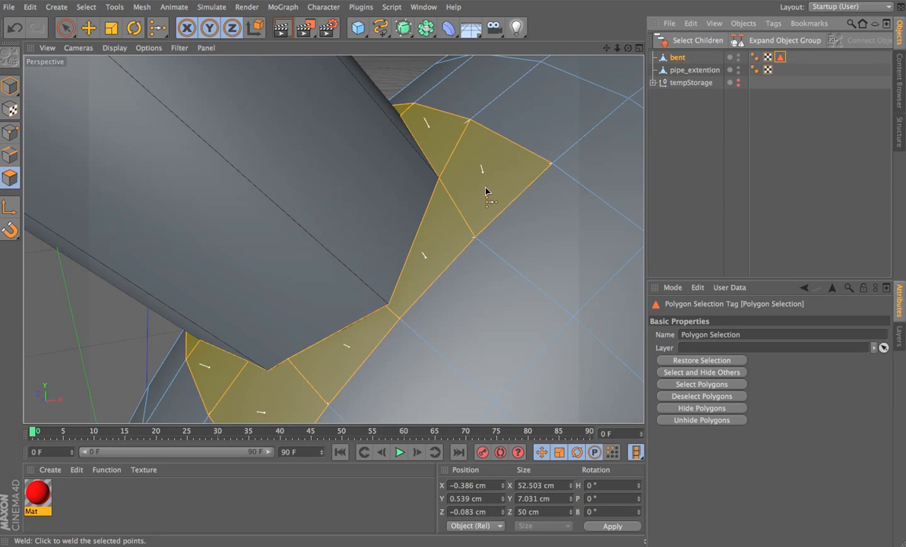
{"action": "key", "text": "Delete"}
Step: Optimize bent in point mode to remove the loose points left around the open hole
{"action": "left_click_drag", "start_coordinate": [459, 227], "coordinate": [460, 246], "text": "alt"}
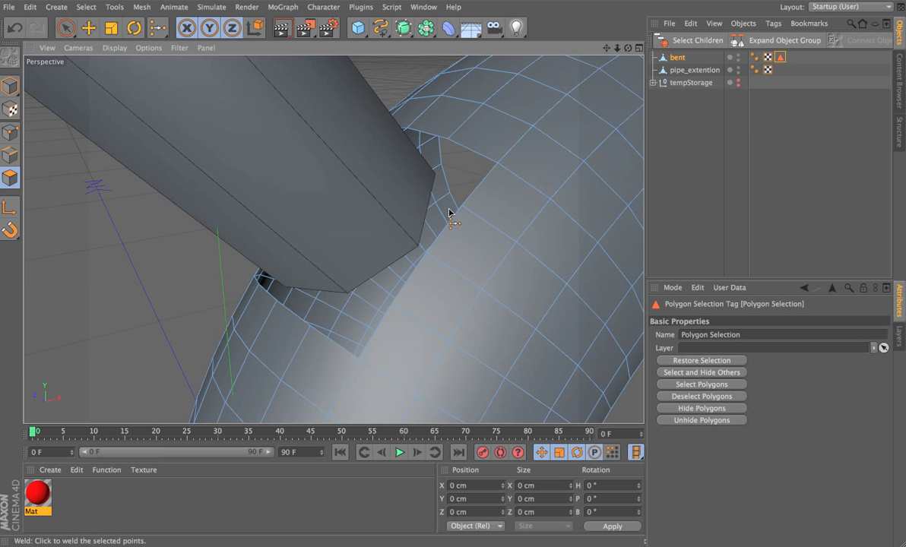
{"action": "left_click", "coordinate": [18, 158]}
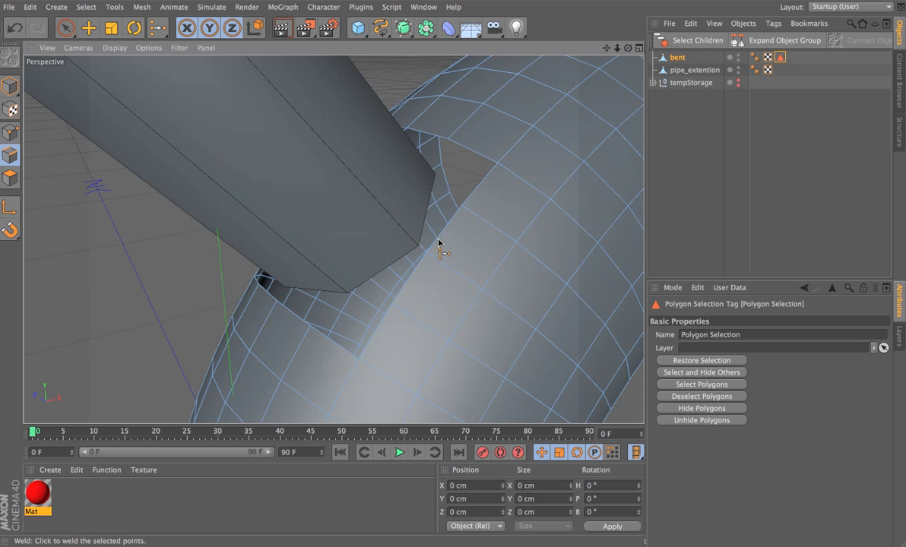
{"action": "left_click", "coordinate": [10, 132]}
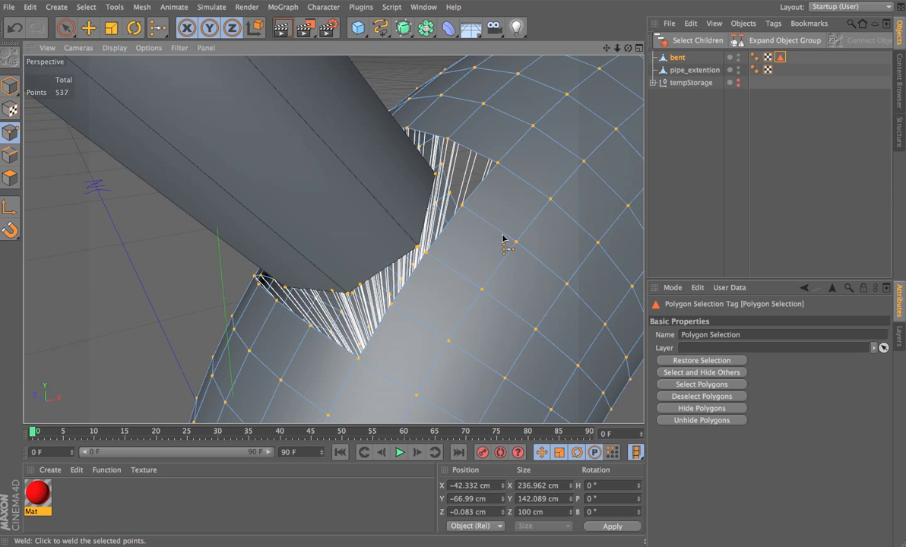
{"action": "right_click", "coordinate": [488, 253]}
{"action": "left_click", "coordinate": [508, 546]}
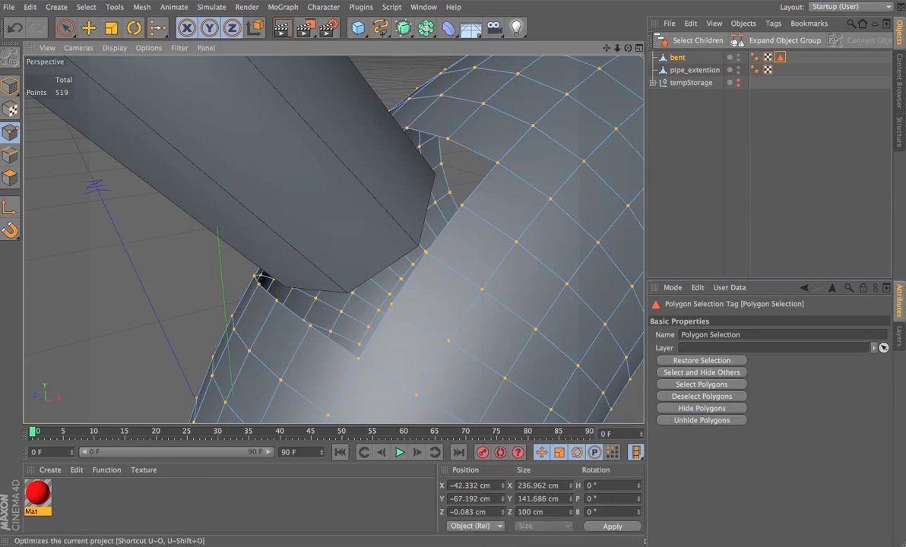
Step: Merge bent and pipe_extention into a single polygon object with Connect Objects + Delete
{"action": "left_click_drag", "start_coordinate": [478, 277], "coordinate": [507, 195], "text": "alt"}
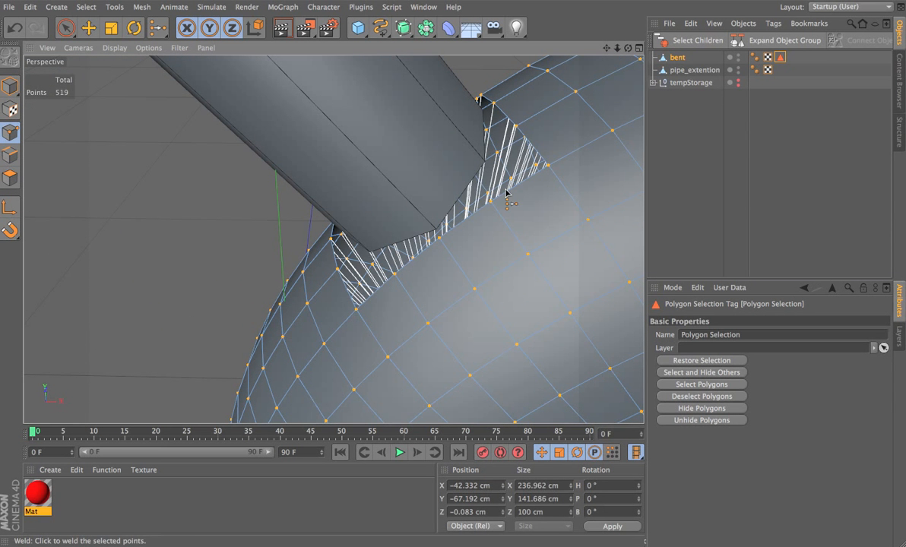
{"action": "left_click", "coordinate": [10, 155]}
{"action": "left_click_drag", "start_coordinate": [478, 226], "coordinate": [491, 242], "text": "alt"}
{"action": "right_click", "coordinate": [491, 242]}
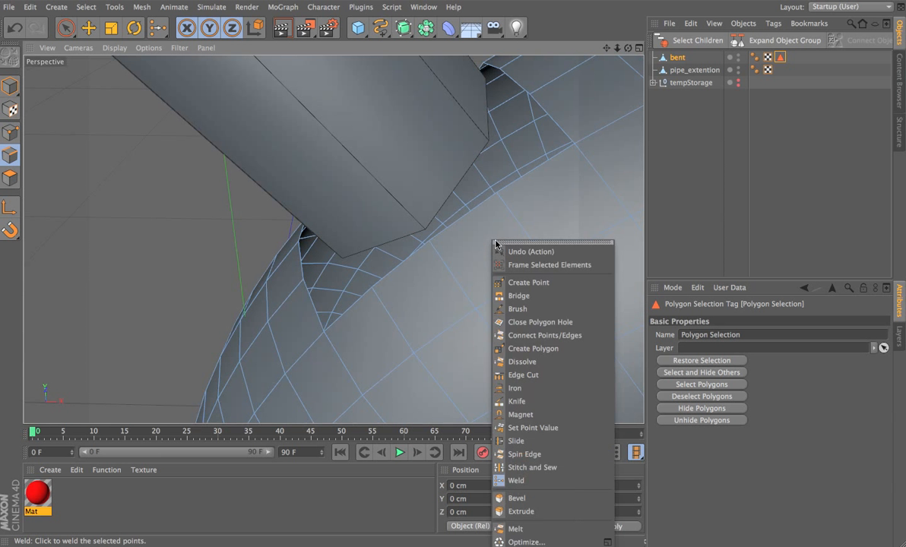
{"action": "left_click", "coordinate": [541, 296]}
{"action": "left_click_drag", "start_coordinate": [573, 290], "coordinate": [520, 196], "text": "alt"}
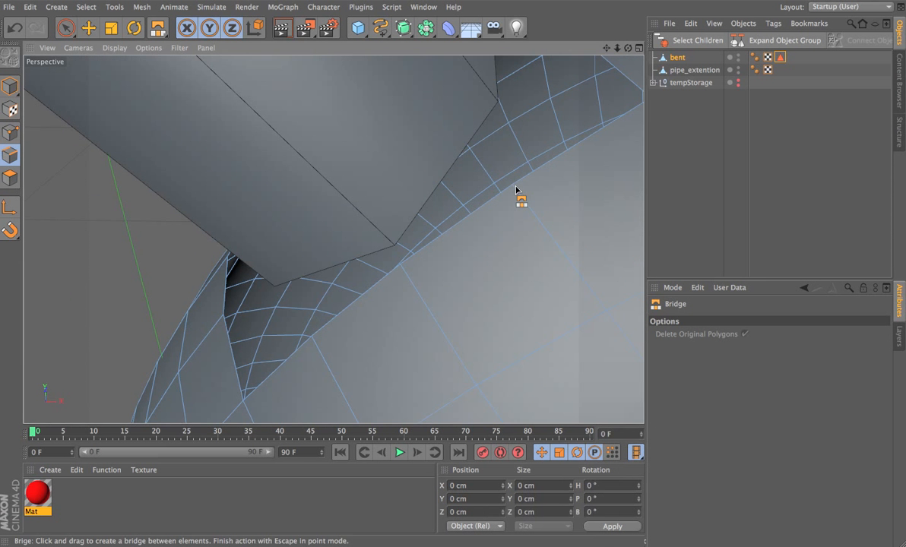
{"action": "left_click", "coordinate": [680, 71], "text": "shift"}
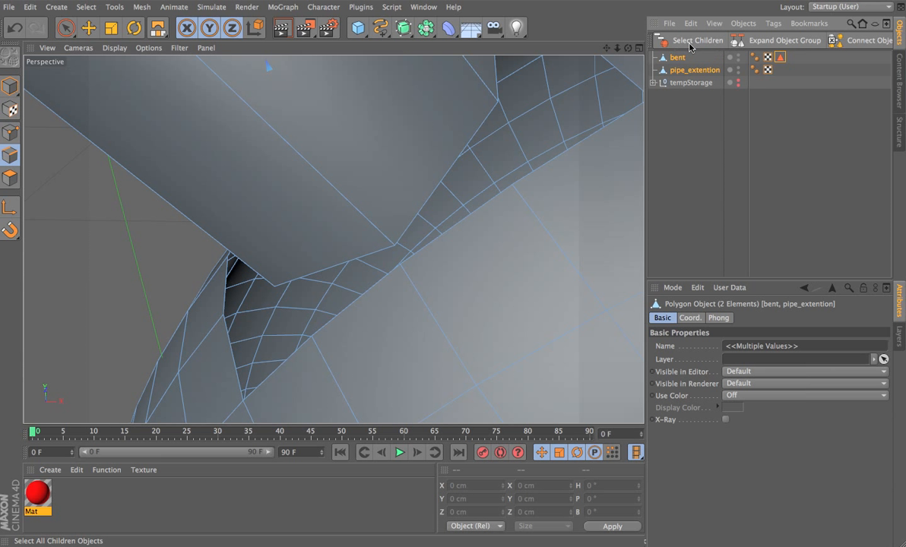
{"action": "left_click", "coordinate": [859, 42]}
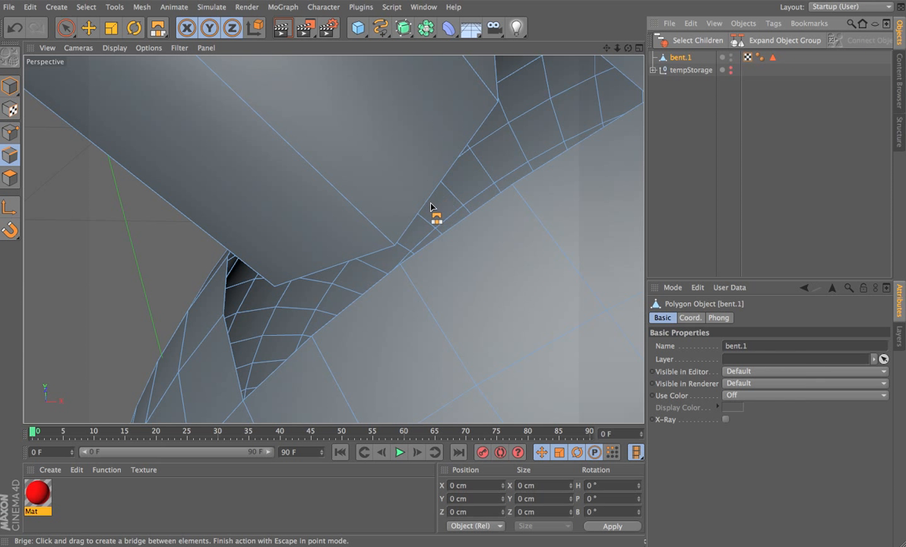
Step: Bridge the pipe's rim edges to the opposite edges of bent's hole around the joint
{"action": "left_click", "coordinate": [10, 155]}
{"action": "left_click_drag", "start_coordinate": [448, 230], "coordinate": [528, 202], "text": "alt"}
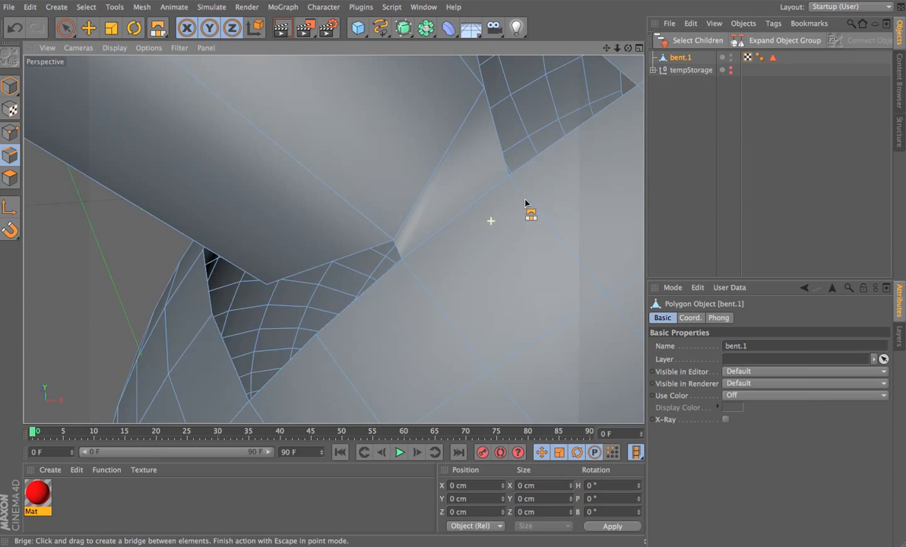
{"action": "right_click", "coordinate": [433, 238]}
{"action": "left_click", "coordinate": [6, 158]}
{"action": "left_click", "coordinate": [6, 158]}
{"action": "left_click_drag", "start_coordinate": [359, 255], "coordinate": [506, 171]}
{"action": "left_click_drag", "start_coordinate": [371, 226], "coordinate": [304, 300]}
{"action": "left_click_drag", "start_coordinate": [371, 280], "coordinate": [379, 305], "text": "alt"}
{"action": "left_click_drag", "start_coordinate": [318, 283], "coordinate": [242, 280]}
{"action": "left_click_drag", "start_coordinate": [242, 280], "coordinate": [403, 209], "text": "alt"}
Step: Fill the remaining gaps around the pipe joint with Close Polygon Hole
{"action": "right_click", "coordinate": [410, 208]}
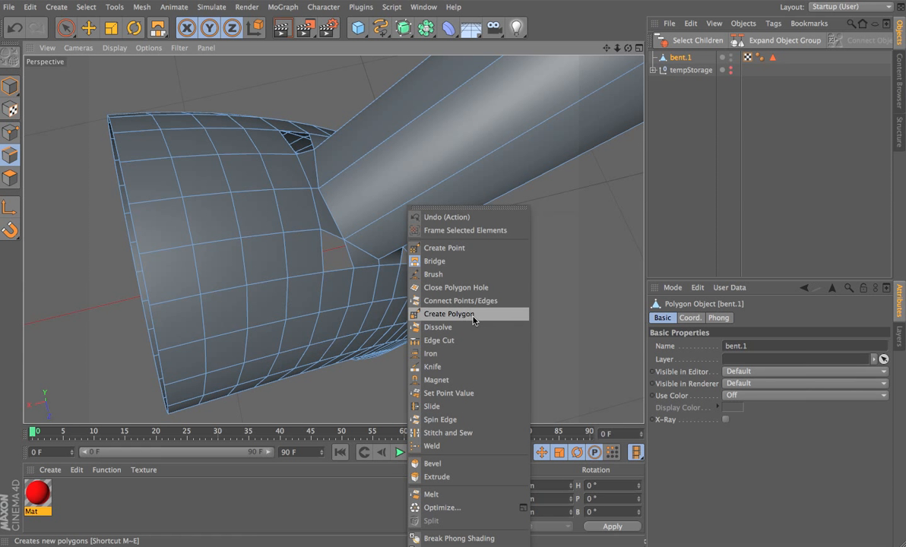
{"action": "left_click", "coordinate": [477, 289]}
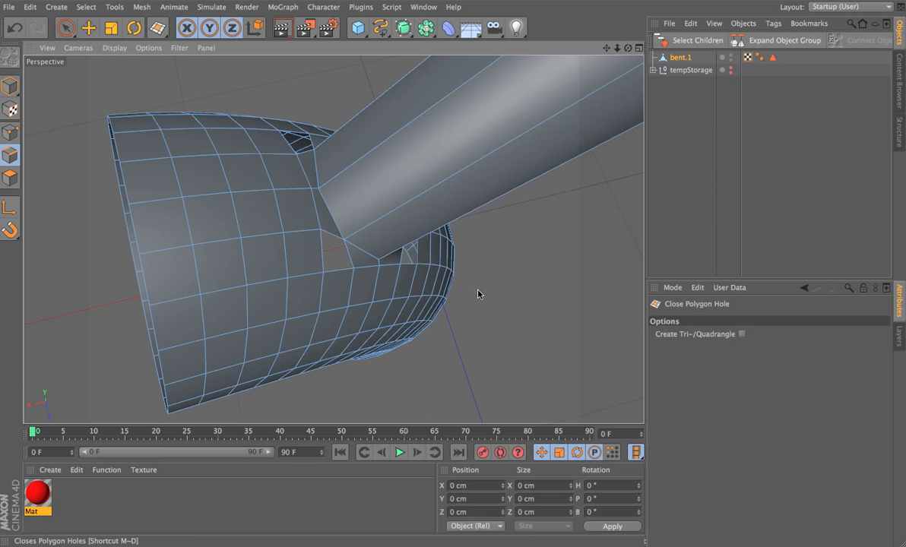
{"action": "left_click", "coordinate": [344, 253]}
{"action": "left_click_drag", "start_coordinate": [385, 252], "coordinate": [582, 293], "text": "alt"}
{"action": "left_click", "coordinate": [401, 261]}
{"action": "left_click", "coordinate": [455, 242]}
{"action": "left_click_drag", "start_coordinate": [480, 241], "coordinate": [598, 152], "text": "alt"}
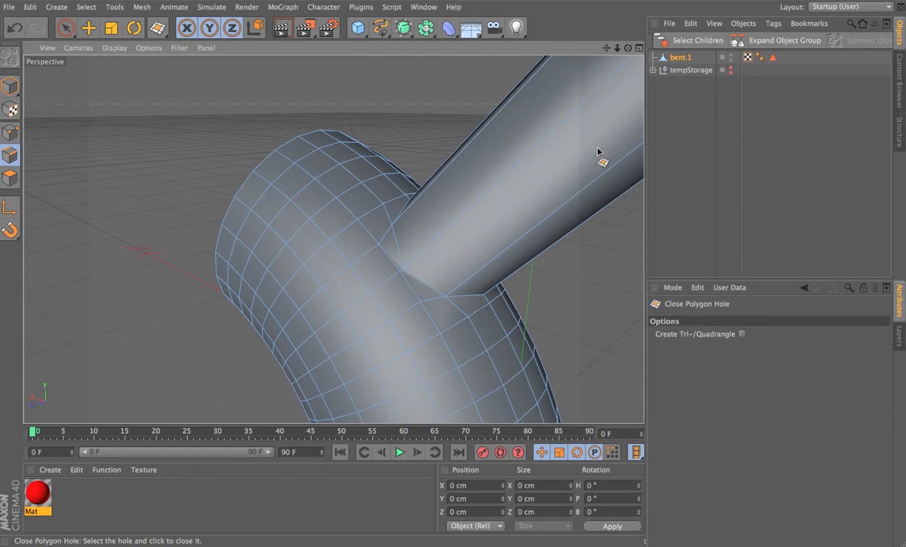
Step: Add a HyperNURBS as the parent of bent.1 and inspect the smoothed joint
{"action": "left_click", "coordinate": [426, 28], "text": "alt"}
{"action": "left_click", "coordinate": [688, 69]}
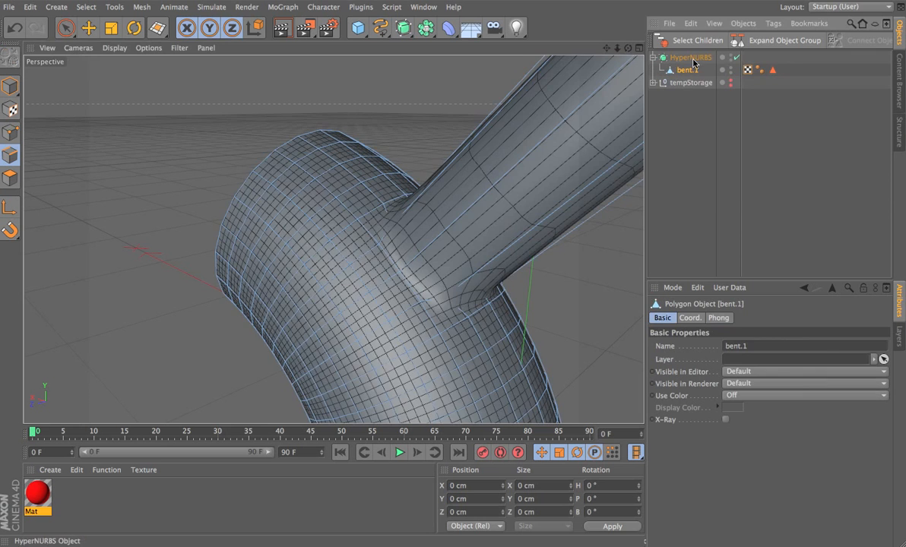
{"action": "left_click_drag", "start_coordinate": [462, 268], "coordinate": [449, 258], "text": "alt"}
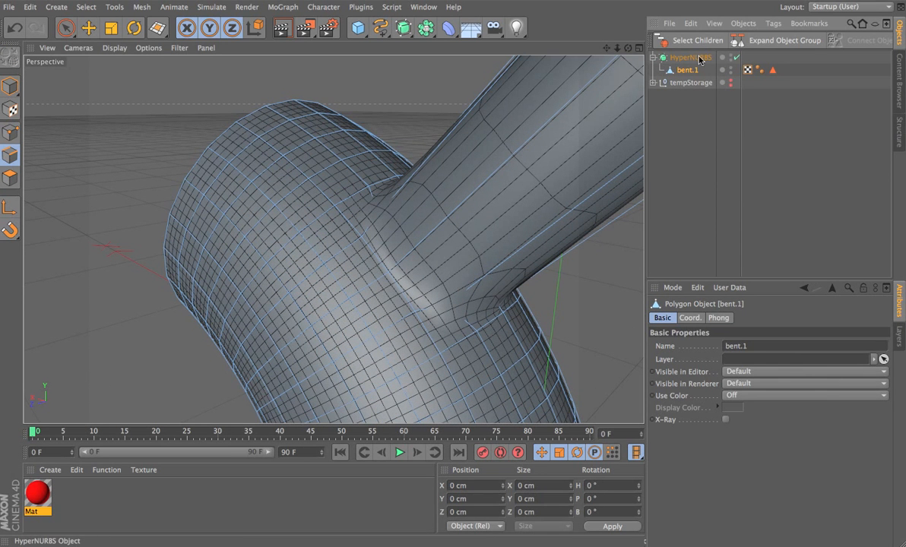
Step: With HyperNURBS temporarily disabled, use the Knife in Loop mode to cut an edge loop around the pipe close to the joint
{"action": "left_click", "coordinate": [735, 58]}
{"action": "key", "text": "k"}
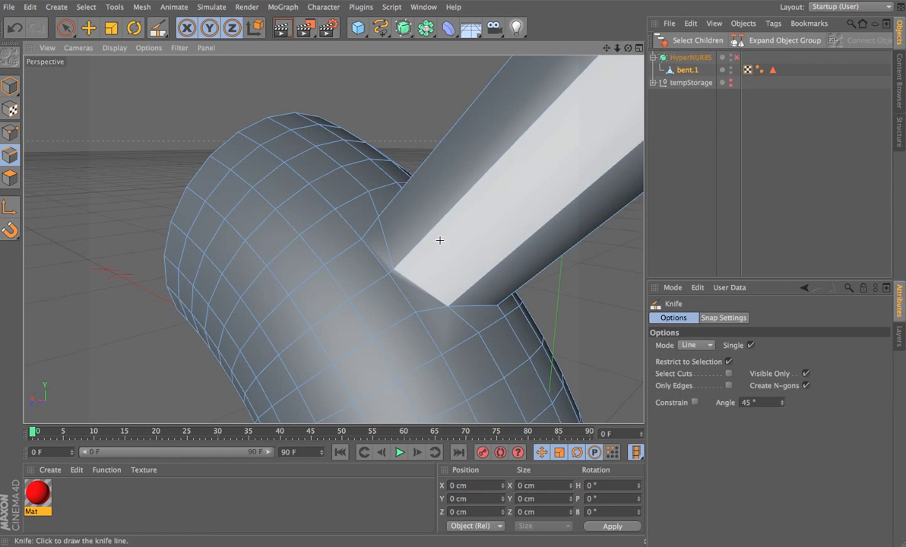
{"action": "left_click", "coordinate": [696, 345]}
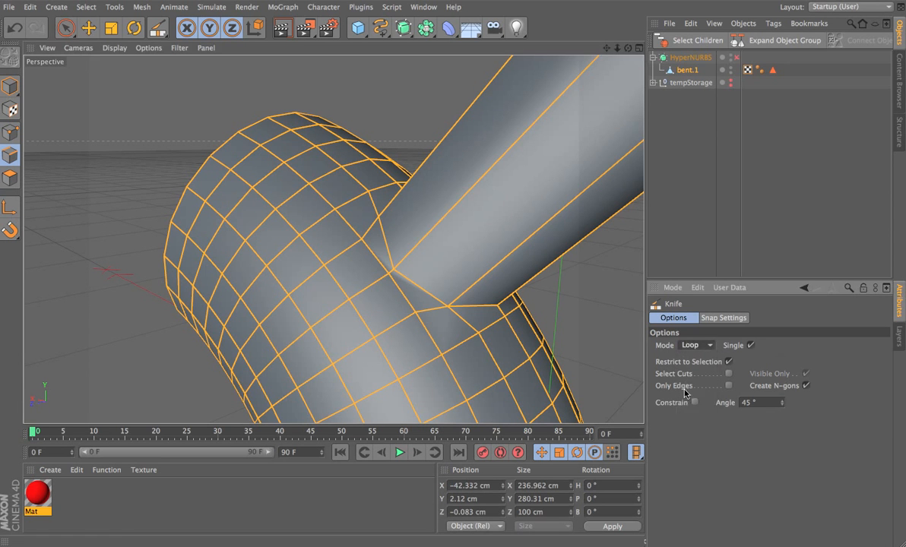
{"action": "left_click_drag", "start_coordinate": [430, 235], "coordinate": [455, 176], "text": "alt"}
{"action": "left_click", "coordinate": [737, 57]}
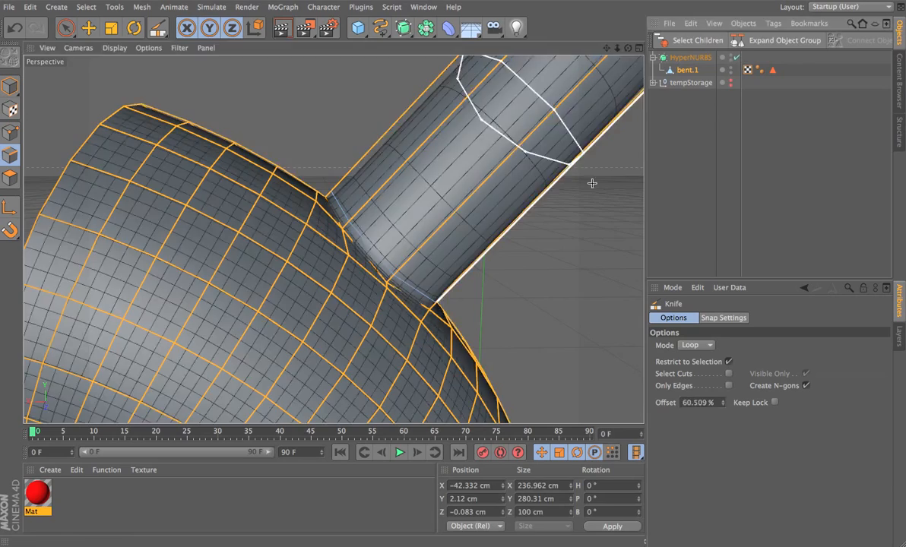
{"action": "scroll", "coordinate": [562, 228], "scroll_direction": "down", "scroll_amount": 3}
{"action": "left_click", "coordinate": [656, 202]}
{"action": "left_click_drag", "start_coordinate": [454, 259], "coordinate": [617, 137], "text": "alt"}
Step: Weld the two nearly coincident points that pinch bent.1's smoothed surface at the pipe's base corner
{"action": "left_click", "coordinate": [689, 70]}
{"action": "scroll", "coordinate": [413, 276], "scroll_direction": "up", "scroll_amount": 3}
{"action": "left_click_drag", "start_coordinate": [413, 275], "coordinate": [435, 236], "text": "alt"}
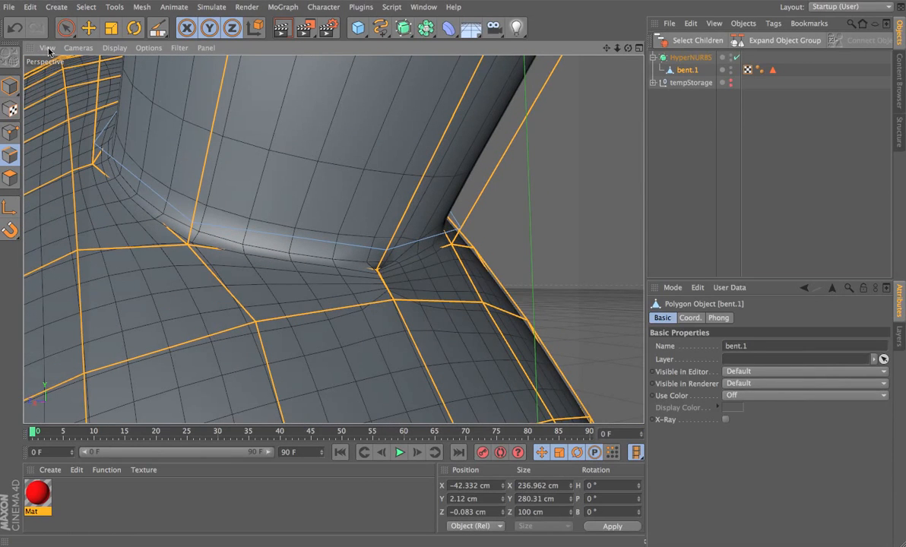
{"action": "left_click", "coordinate": [65, 27]}
{"action": "left_click", "coordinate": [10, 132]}
{"action": "scroll", "coordinate": [397, 271], "scroll_direction": "up", "scroll_amount": 5}
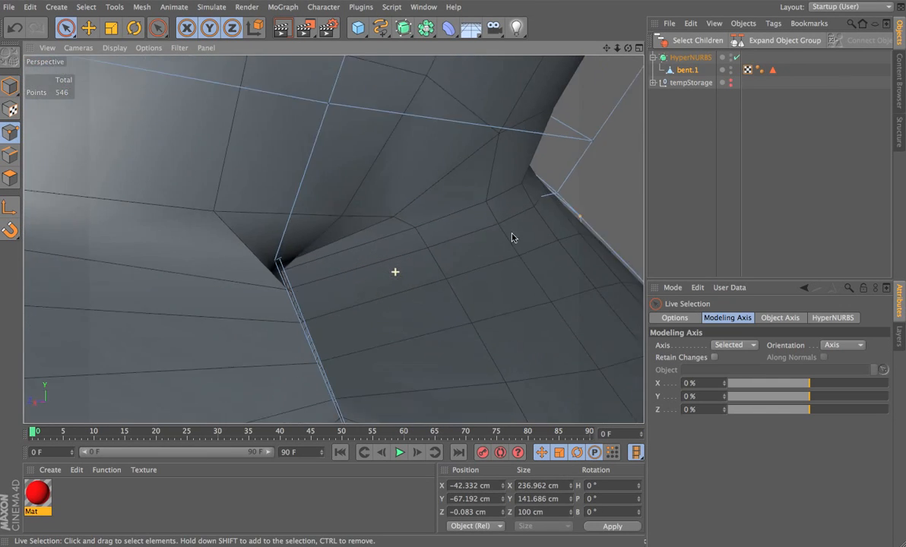
{"action": "scroll", "coordinate": [278, 256], "scroll_direction": "up", "scroll_amount": 2}
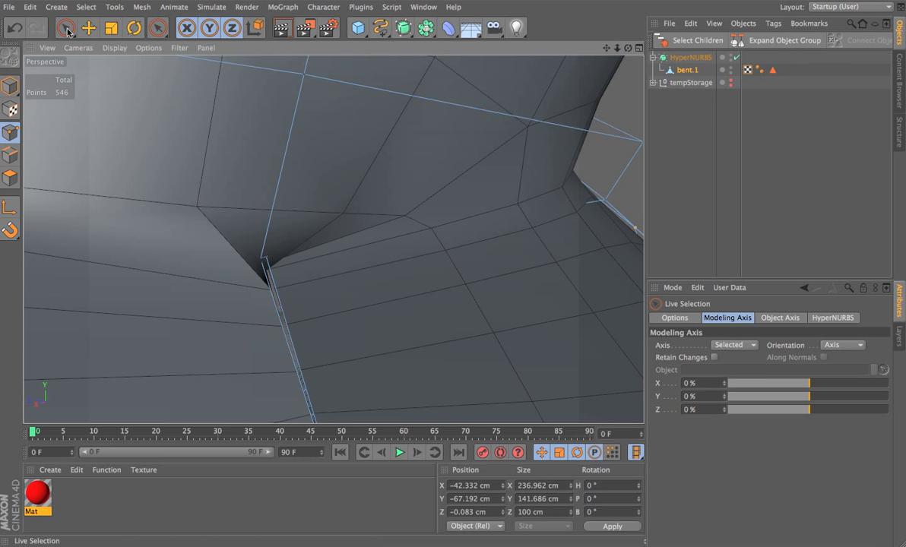
{"action": "right_click", "coordinate": [340, 253]}
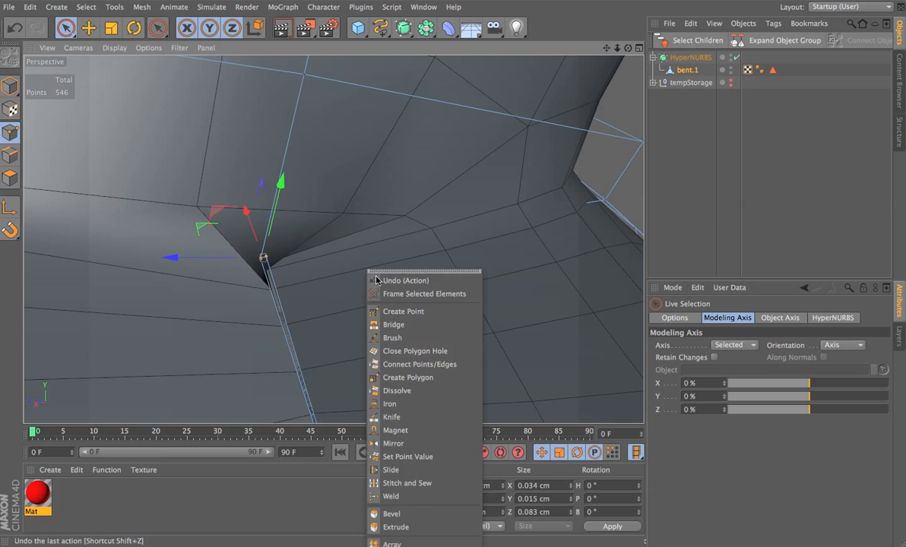
{"action": "left_click", "coordinate": [380, 463]}
{"action": "left_click", "coordinate": [285, 266]}
{"action": "scroll", "coordinate": [277, 264], "scroll_direction": "down", "scroll_amount": 6}
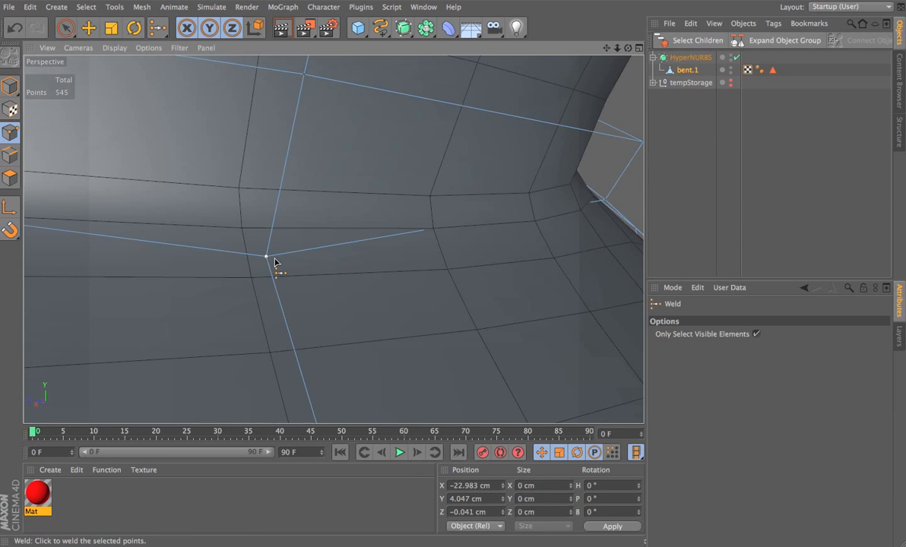
{"action": "left_click_drag", "start_coordinate": [510, 295], "coordinate": [478, 220], "text": "alt"}
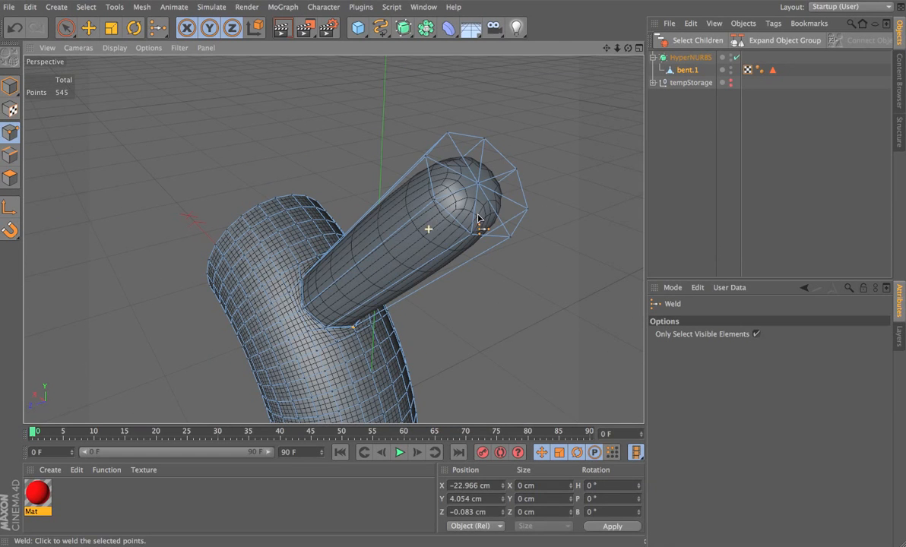
Step: Select the triangular cap polygons at the pipe's free end and melt them into one polygon
{"action": "left_click", "coordinate": [66, 28]}
{"action": "left_click", "coordinate": [15, 179]}
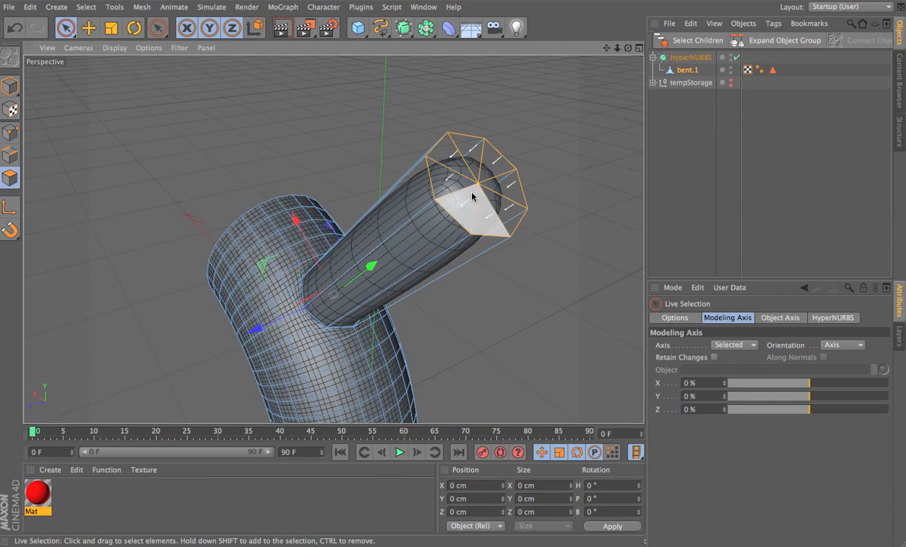
{"action": "left_click_drag", "start_coordinate": [471, 197], "coordinate": [468, 201]}
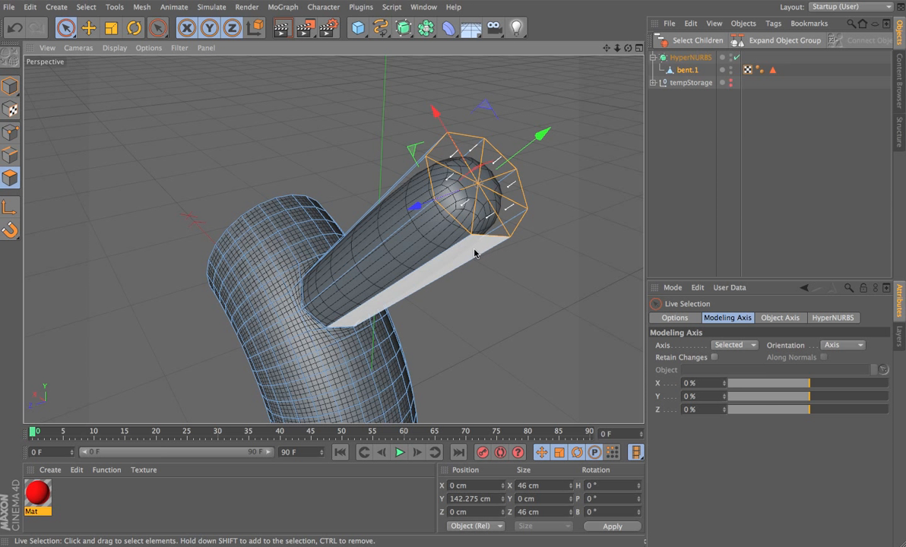
{"action": "key", "text": "u"}
{"action": "key", "text": "z"}
Step: Extrude Inner the pipe's end cap by about 1.5 cm
{"action": "left_click_drag", "start_coordinate": [487, 235], "coordinate": [491, 257], "text": "alt"}
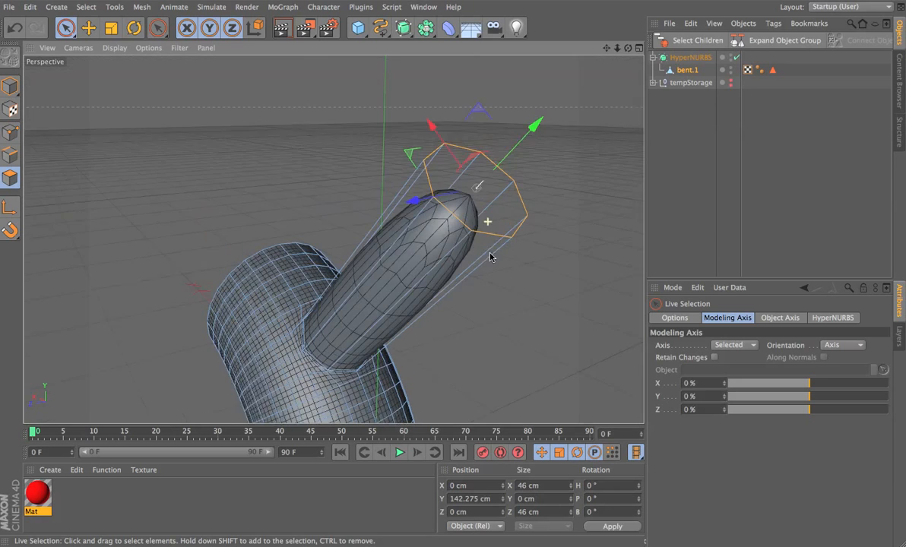
{"action": "key", "text": "i"}
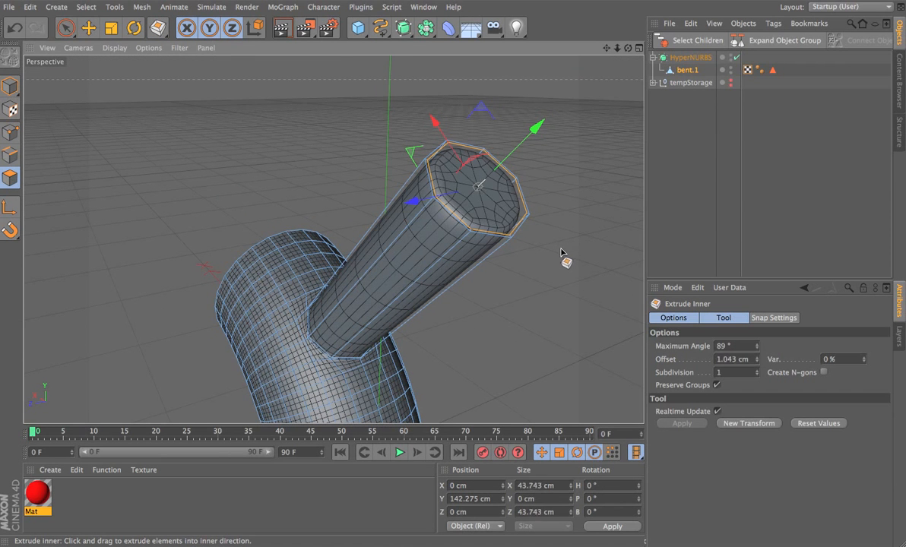
{"action": "left_click_drag", "start_coordinate": [558, 256], "coordinate": [557, 256]}
{"action": "right_click_drag", "start_coordinate": [485, 233], "coordinate": [538, 236], "text": "alt"}
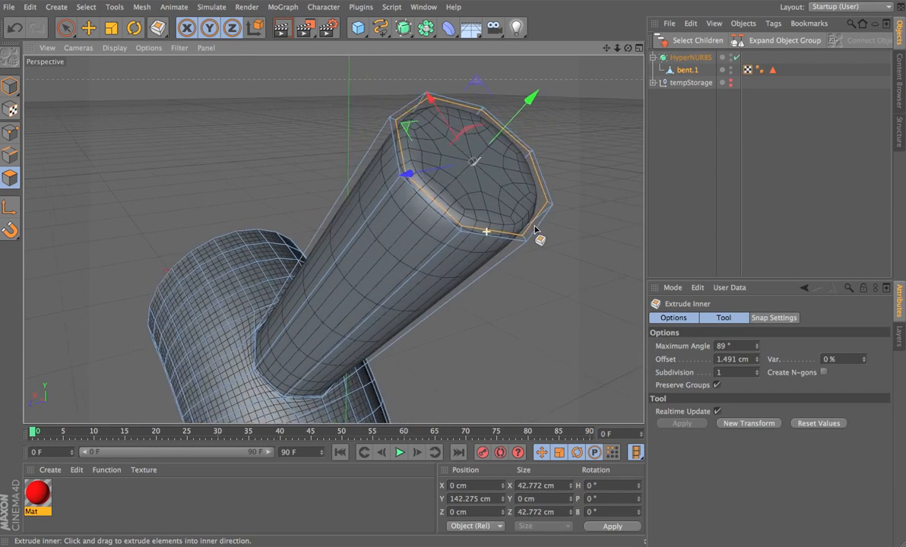
Step: Try to extrude the pipe's end cap about 18.8 cm inward and render a preview of the hollow end
{"action": "left_click_drag", "start_coordinate": [538, 237], "coordinate": [553, 250], "text": "alt"}
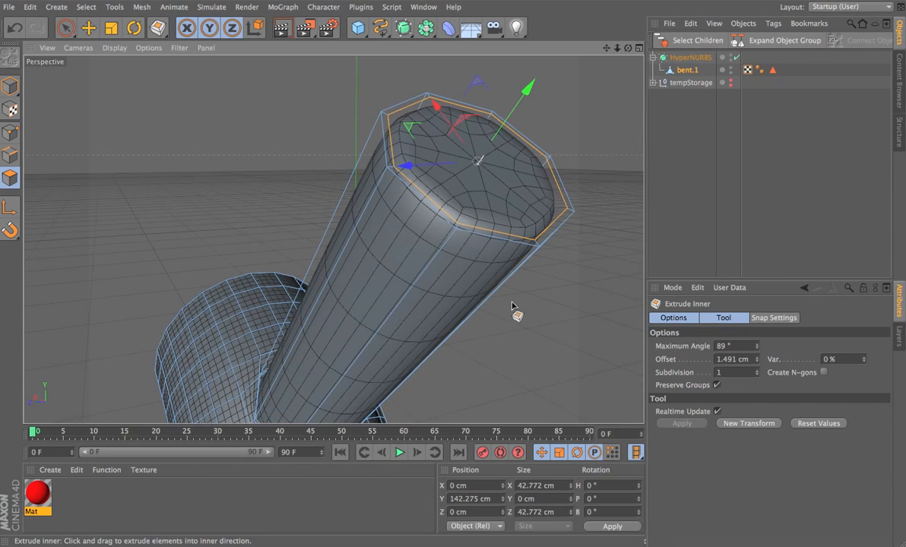
{"action": "left_click_drag", "start_coordinate": [530, 285], "coordinate": [512, 217], "text": "alt"}
{"action": "key", "text": "d"}
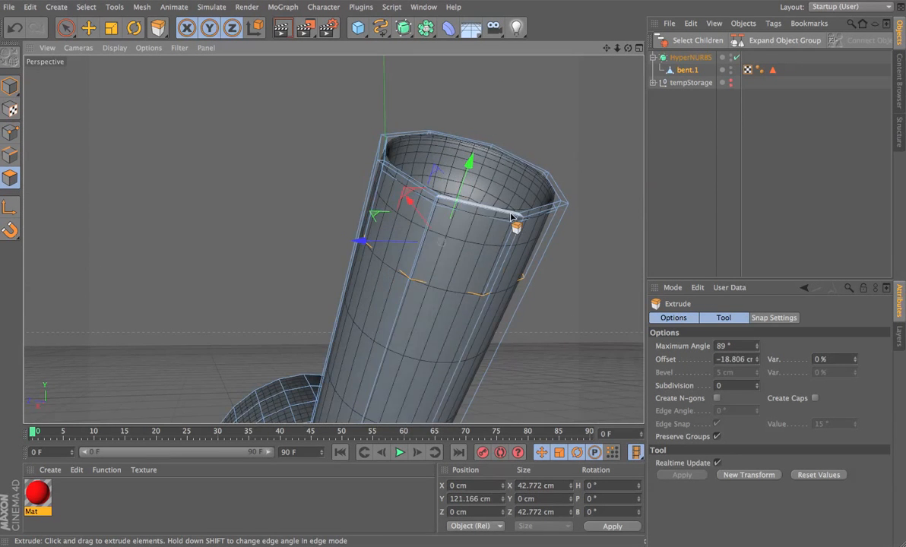
{"action": "key", "text": "ctrl+r"}
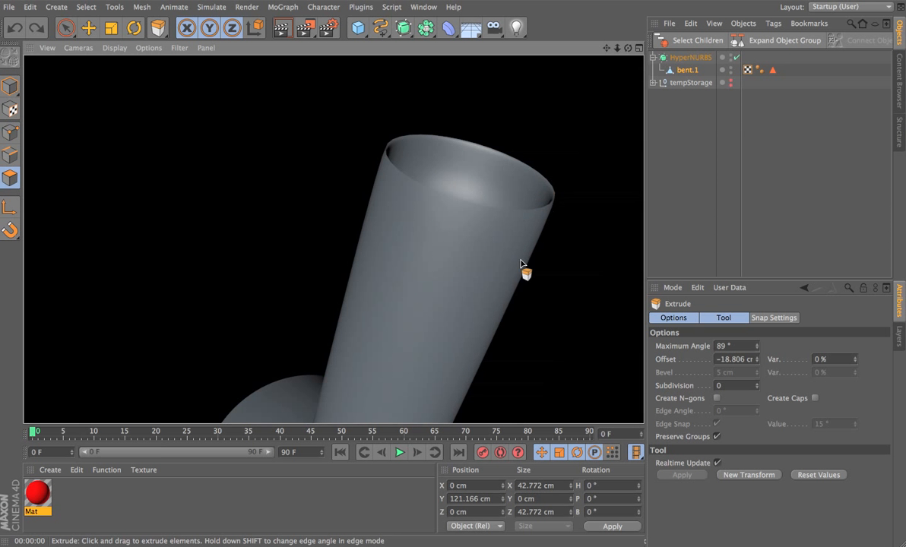
Step: Undo the thin-walled cap extrusions, inset the cap again for a thicker rim, and extrude it about 11 cm inward
{"action": "key", "text": "ctrl+z"}
{"action": "key", "text": "ctrl+z"}
{"action": "key", "text": "ctrl+z"}
{"action": "key", "text": "i"}
{"action": "left_click_drag", "start_coordinate": [583, 269], "coordinate": [470, 261]}
{"action": "key", "text": "d"}
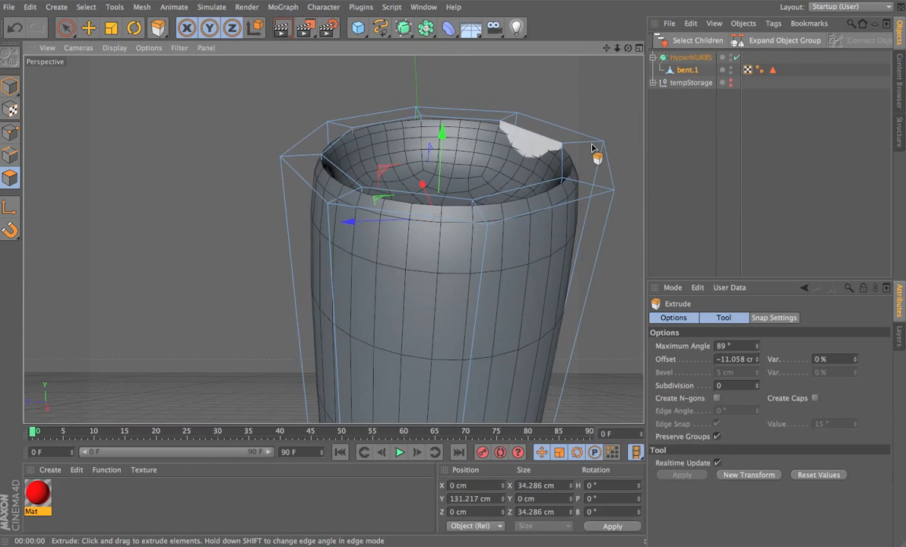
Step: Cut edge loops around the pipe close to its open rim with the Knife in Loop mode, undoing a stray cut
{"action": "left_click_drag", "start_coordinate": [449, 221], "coordinate": [348, 146], "text": "alt"}
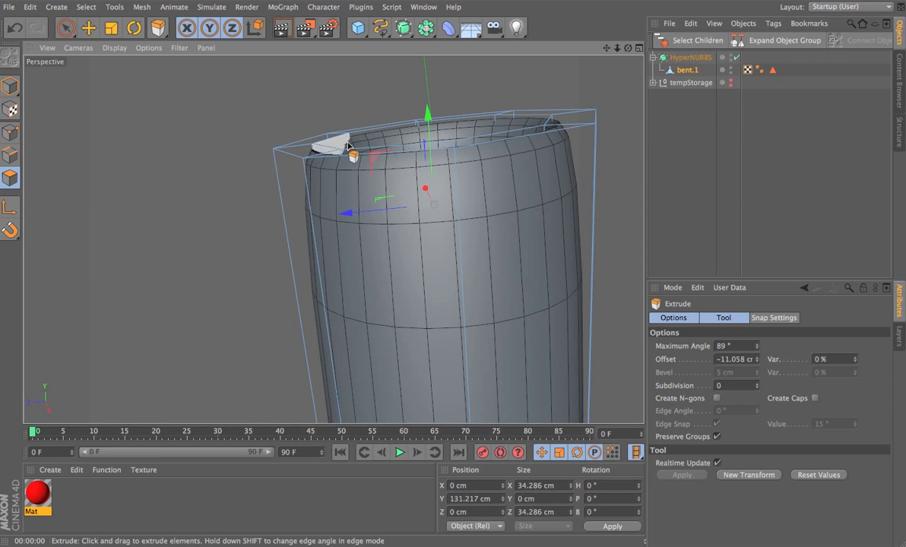
{"action": "left_click", "coordinate": [297, 185]}
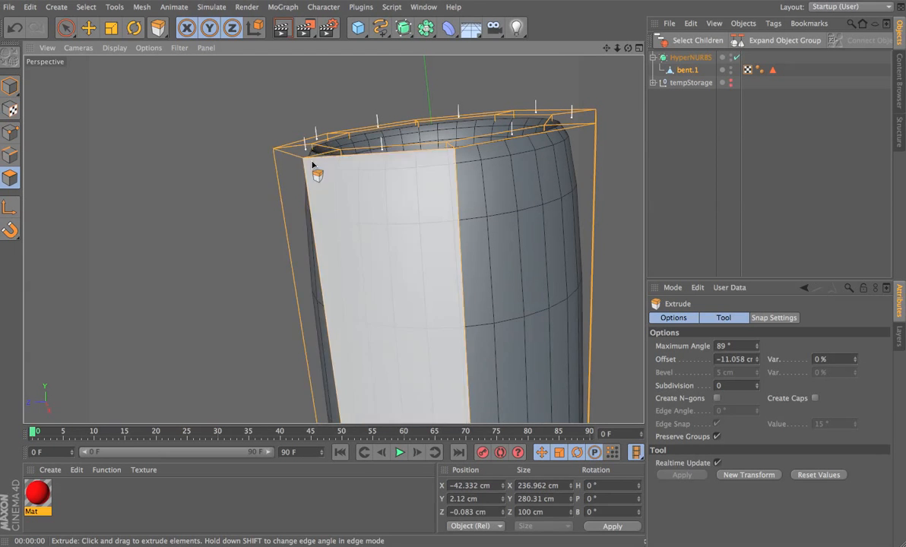
{"action": "key", "text": "k"}
{"action": "left_click_drag", "start_coordinate": [302, 182], "coordinate": [483, 190], "text": "alt"}
{"action": "left_click", "coordinate": [371, 92]}
{"action": "key", "text": "ctrl+z"}
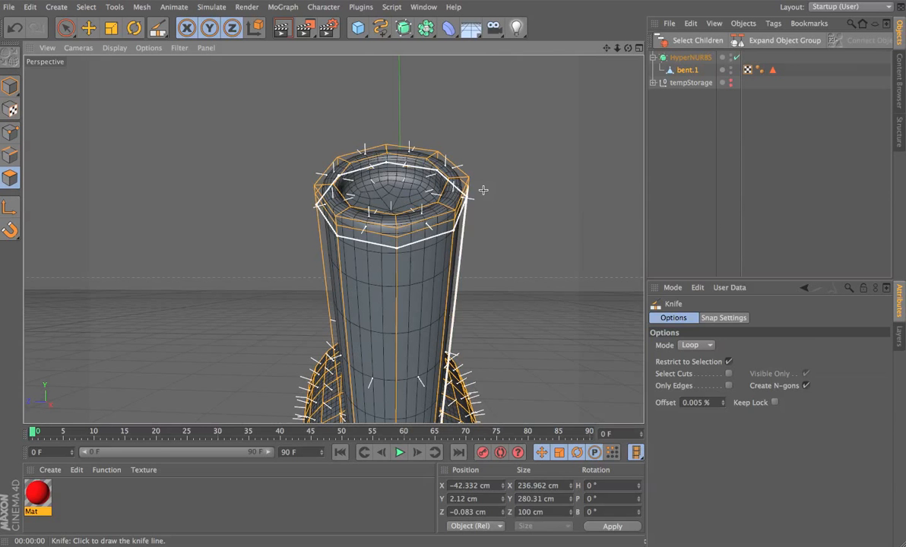
Step: With HyperNURBS temporarily disabled, move the bottom polygon of the pipe's hole deeper to Y 56.132 cm
{"action": "left_click", "coordinate": [65, 32]}
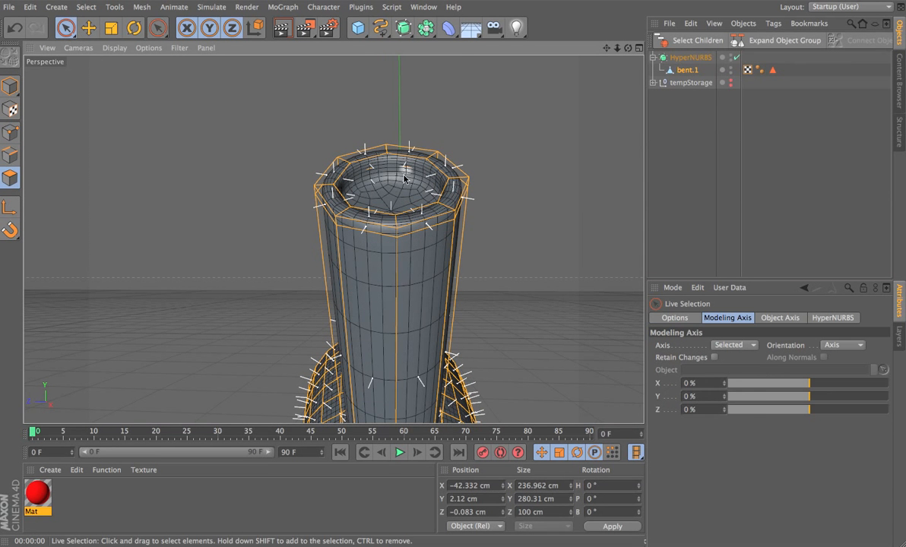
{"action": "left_click", "coordinate": [735, 58]}
{"action": "left_click", "coordinate": [411, 196]}
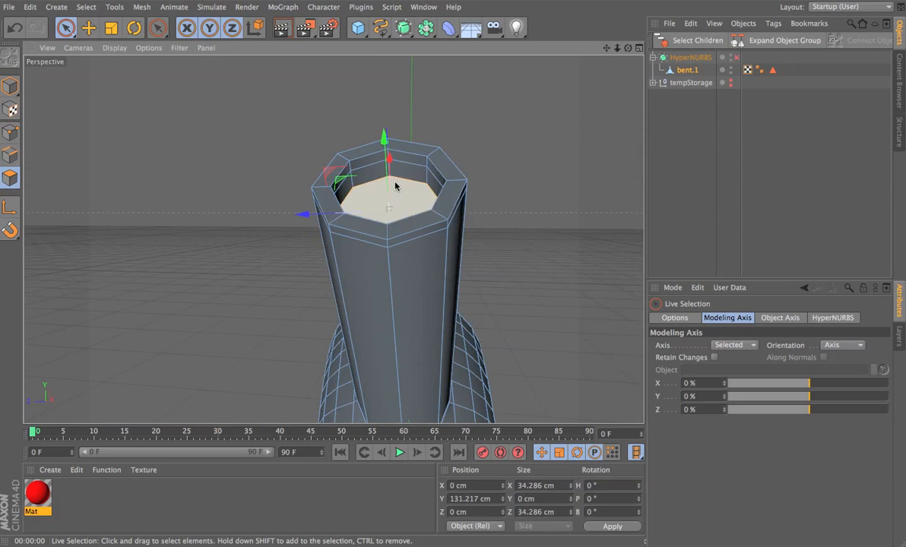
{"action": "left_click_drag", "start_coordinate": [384, 138], "coordinate": [475, 205]}
{"action": "left_click", "coordinate": [736, 58]}
{"action": "scroll", "coordinate": [498, 228], "scroll_direction": "down", "scroll_amount": 6}
{"action": "left_click", "coordinate": [679, 153]}
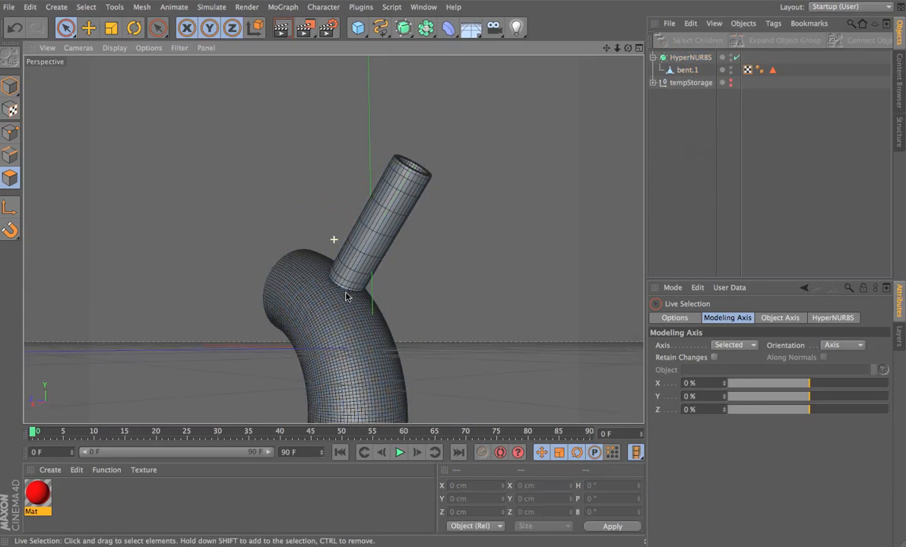
Step: Loop-select the bent.1 edges where the pipe meets the bent cylinder and disable HyperNURBS
{"action": "scroll", "coordinate": [336, 238], "scroll_direction": "up", "scroll_amount": 10}
{"action": "left_click_drag", "start_coordinate": [412, 200], "coordinate": [362, 135], "text": "alt"}
{"action": "left_click", "coordinate": [685, 73]}
{"action": "right_click_drag", "start_coordinate": [333, 237], "coordinate": [371, 248], "text": "alt"}
{"action": "mouse_move", "coordinate": [383, 238]}
{"action": "left_mouse_down", "text": "alt"}
{"action": "mouse_move", "coordinate": [418, 217]}
{"action": "mouse_move", "coordinate": [372, 226]}
{"action": "left_mouse_up", "text": "alt"}
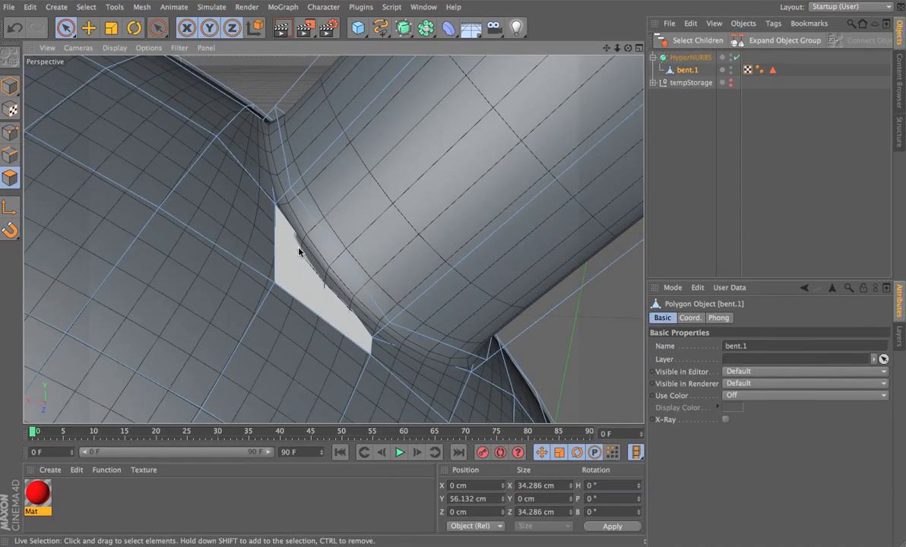
{"action": "key", "text": "u"}
{"action": "key", "text": "l"}
{"action": "left_click", "coordinate": [10, 154]}
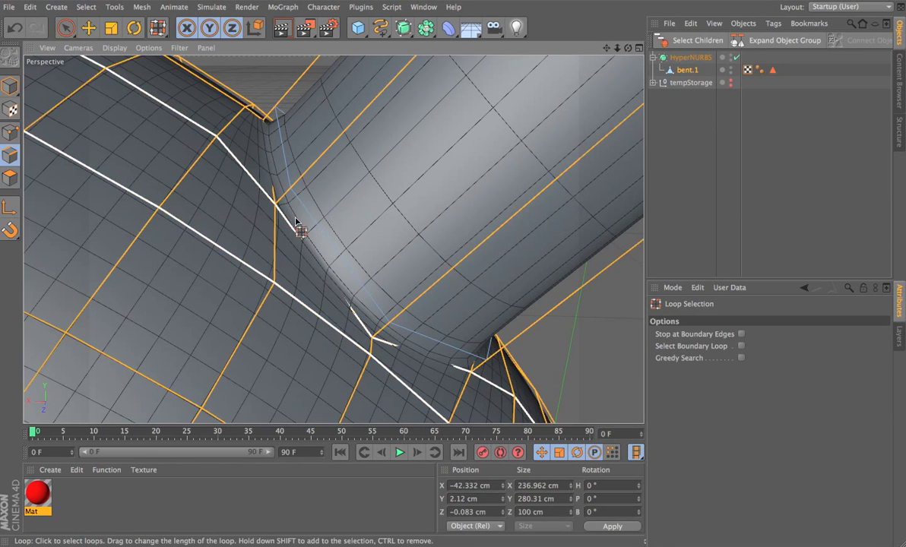
{"action": "left_click", "coordinate": [272, 192]}
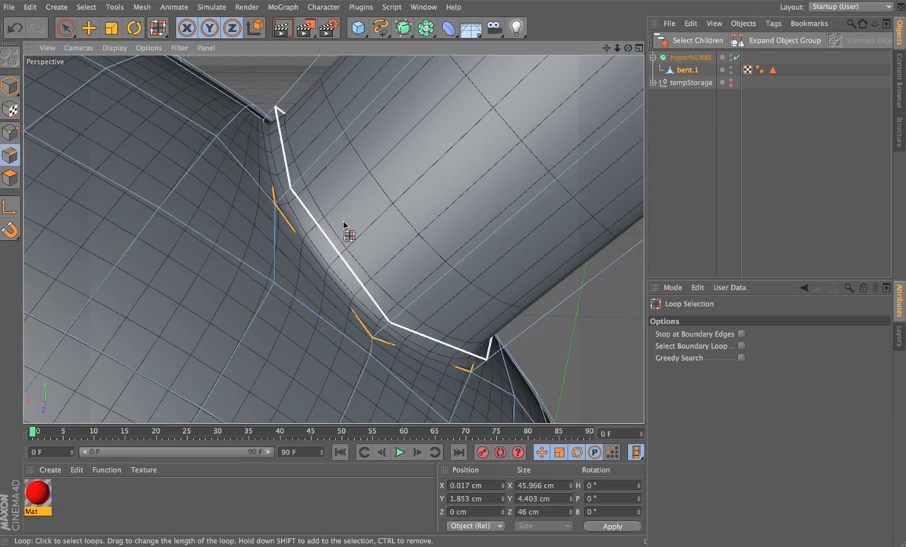
{"action": "left_click_drag", "start_coordinate": [348, 228], "coordinate": [414, 238], "text": "alt"}
{"action": "left_click", "coordinate": [735, 57]}
{"action": "left_click_drag", "start_coordinate": [474, 202], "coordinate": [351, 226], "text": "alt"}
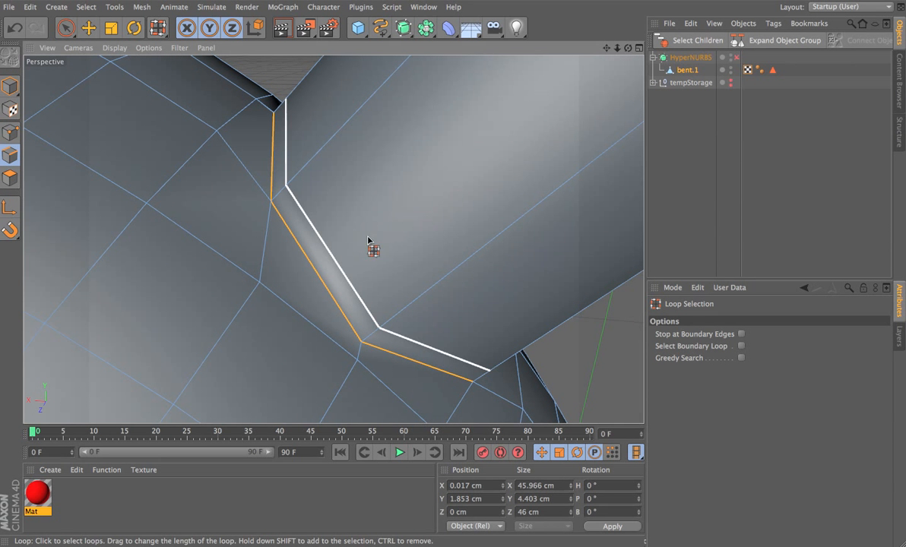
Step: Bevel the joint's edge loop with an inner offset of about 0.547 cm and Create N-gons enabled
{"action": "right_click", "coordinate": [375, 236]}
{"action": "left_click", "coordinate": [400, 493]}
{"action": "left_click_drag", "start_coordinate": [360, 212], "coordinate": [269, 199]}
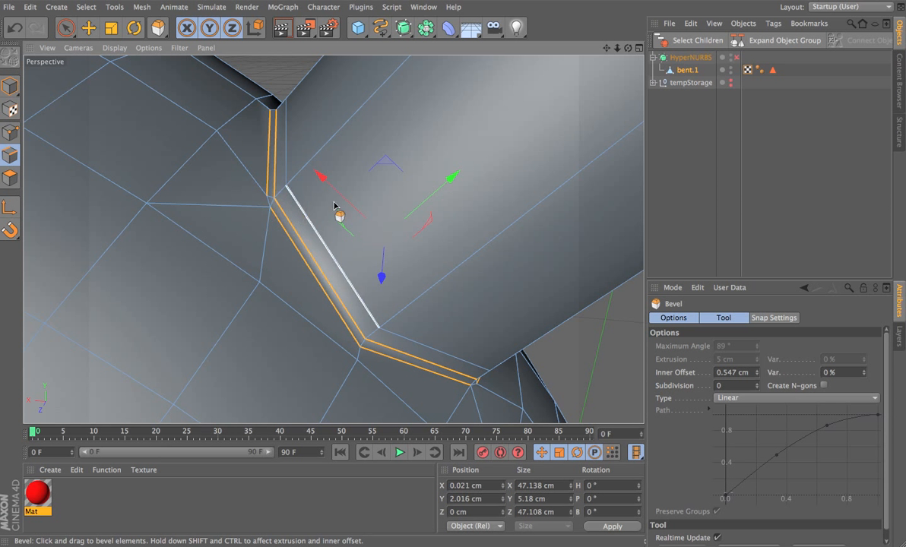
{"action": "left_click", "coordinate": [824, 386]}
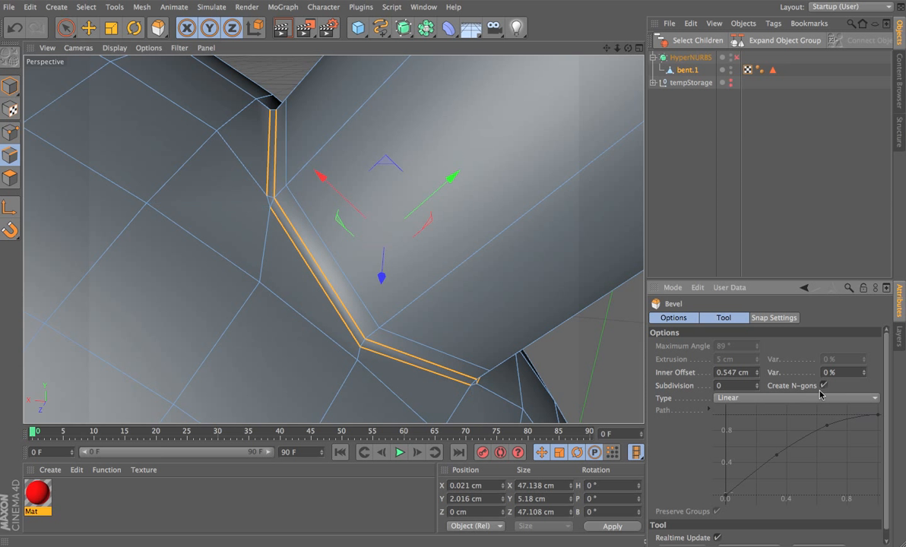
Step: In point mode, select the two nearly coincident points left by the bevel at one joint corner and weld them
{"action": "left_click", "coordinate": [10, 134]}
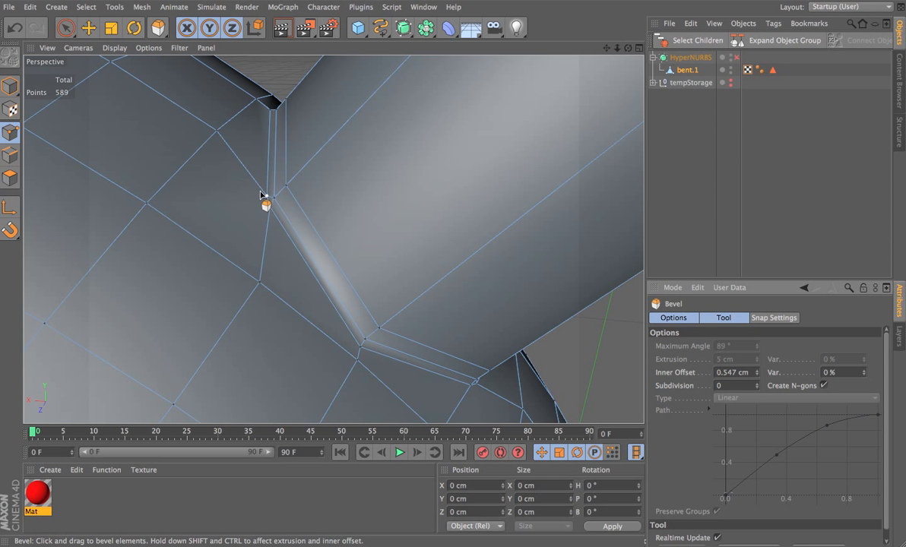
{"action": "key", "text": "space"}
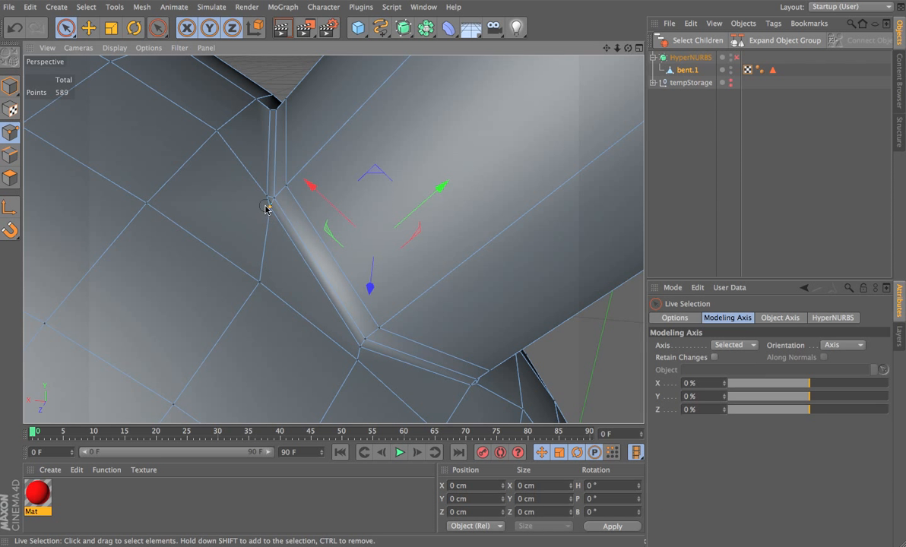
{"action": "right_click", "coordinate": [287, 244]}
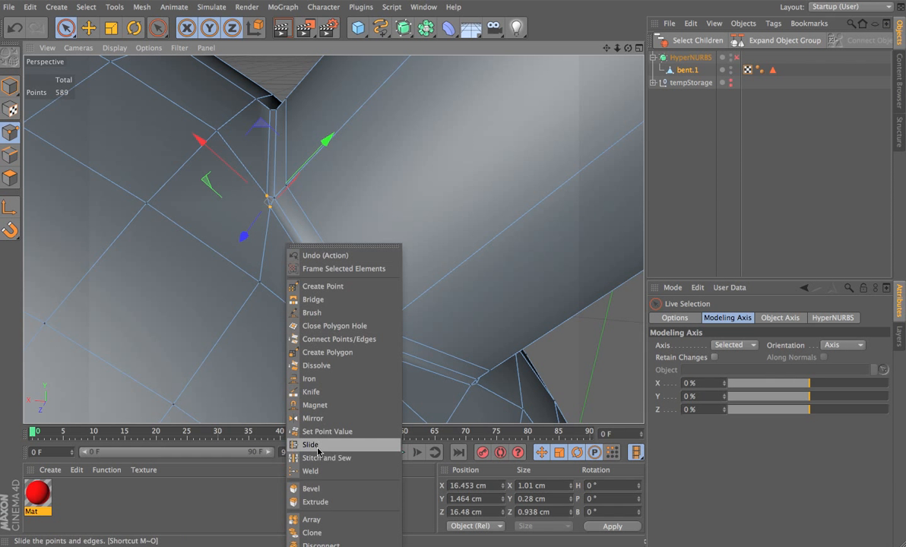
{"action": "left_click", "coordinate": [304, 375]}
{"action": "middle_click_drag", "start_coordinate": [447, 363], "coordinate": [372, 245], "text": "alt"}
{"action": "left_click_drag", "start_coordinate": [372, 244], "coordinate": [517, 296], "text": "alt"}
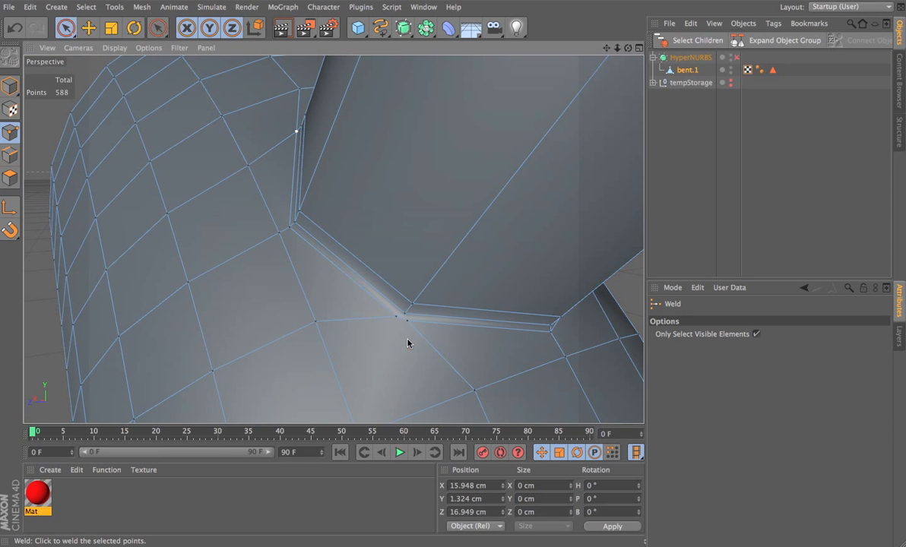
Step: Weld the doubled bevel points at the next corners around the pipe's base
{"action": "key", "text": "space"}
{"action": "left_click", "coordinate": [395, 319], "text": "shift"}
{"action": "key", "text": "space"}
{"action": "left_click", "coordinate": [402, 323]}
{"action": "left_click_drag", "start_coordinate": [401, 323], "coordinate": [563, 203], "text": "alt"}
{"action": "key", "text": "space"}
{"action": "key", "text": "space"}
{"action": "left_click", "coordinate": [432, 307]}
{"action": "key", "text": "space"}
{"action": "key", "text": "space"}
{"action": "left_click", "coordinate": [421, 262]}
Step: Weld the remaining doubled bevel points on the far side of the joint and check the corner points
{"action": "middle_click_drag", "start_coordinate": [563, 204], "coordinate": [432, 246], "text": "alt"}
{"action": "right_click_drag", "start_coordinate": [394, 251], "coordinate": [526, 220], "text": "alt"}
{"action": "left_click_drag", "start_coordinate": [464, 197], "coordinate": [485, 210], "text": "alt"}
{"action": "right_click_drag", "start_coordinate": [458, 230], "coordinate": [493, 213], "text": "alt"}
{"action": "left_click_drag", "start_coordinate": [493, 216], "coordinate": [414, 236], "text": "alt"}
{"action": "key", "text": "space"}
{"action": "left_click", "coordinate": [360, 223]}
{"action": "key", "text": "space"}
{"action": "key", "text": "space"}
{"action": "left_click", "coordinate": [359, 241]}
{"action": "key", "text": "space"}
{"action": "left_click", "coordinate": [361, 241]}
{"action": "left_click_drag", "start_coordinate": [406, 244], "coordinate": [410, 277], "text": "alt"}
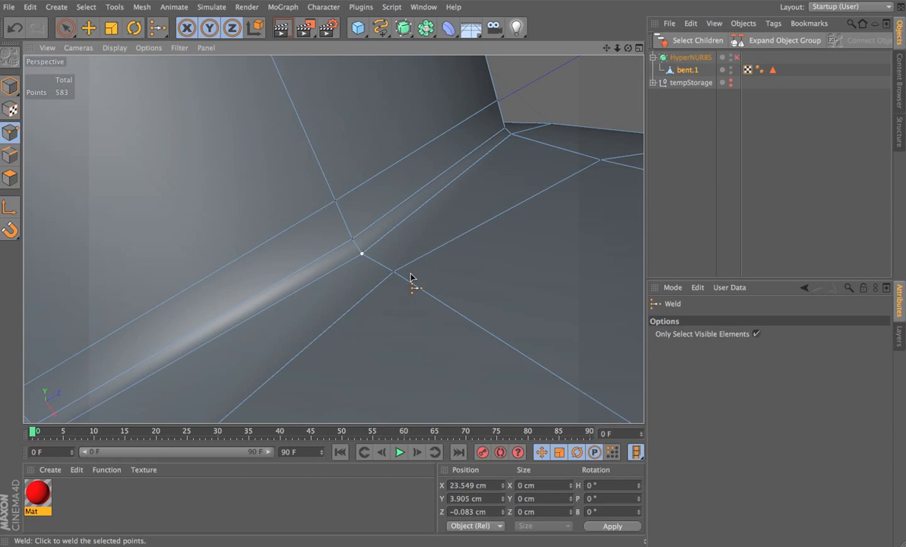
{"action": "left_click_drag", "start_coordinate": [438, 248], "coordinate": [399, 281], "text": "alt"}
{"action": "key", "text": "space"}
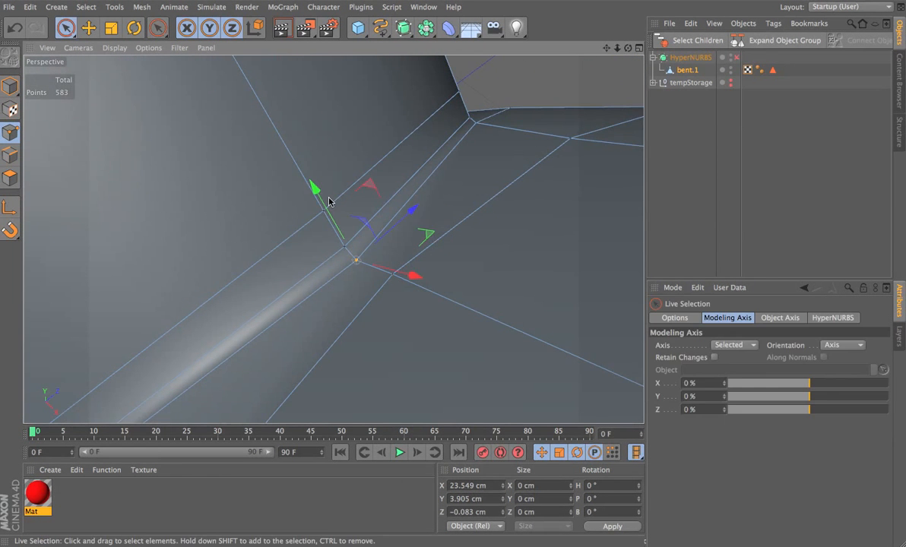
{"action": "key", "text": "space"}
{"action": "left_click_drag", "start_coordinate": [349, 238], "coordinate": [309, 266], "text": "alt"}
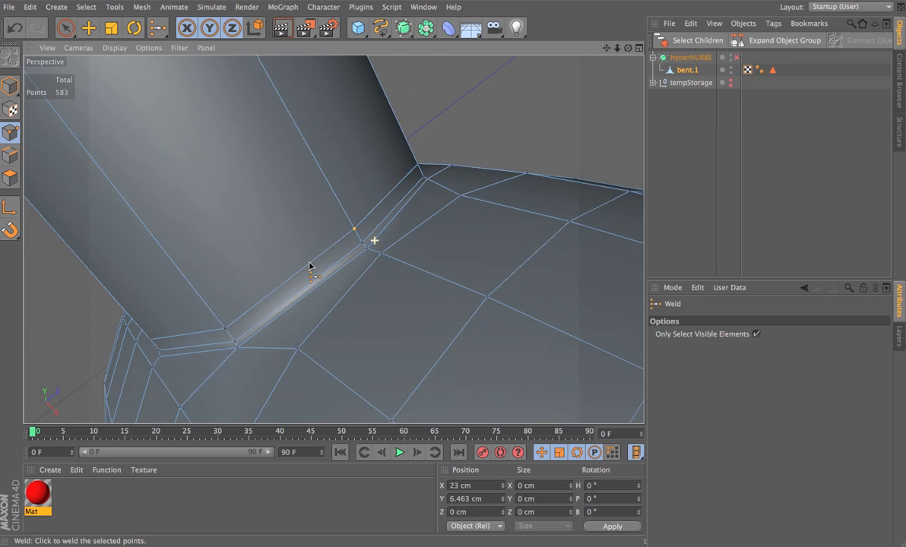
Step: Re-enable HyperNURBS and clear the object selection
{"action": "left_click", "coordinate": [114, 47]}
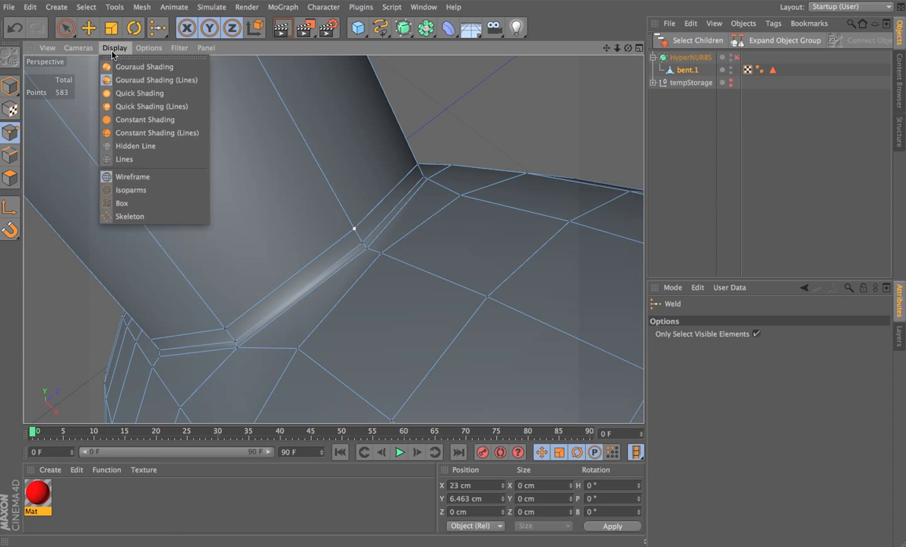
{"action": "left_click", "coordinate": [151, 93]}
{"action": "left_click", "coordinate": [698, 59]}
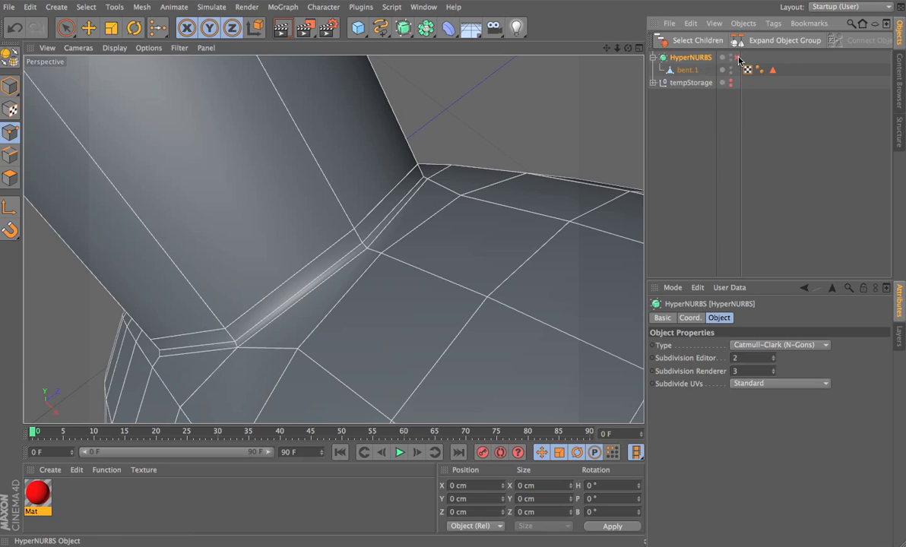
{"action": "left_click", "coordinate": [737, 58]}
{"action": "left_click", "coordinate": [693, 161]}
Step: Examine the smoothed joint and the whole pipe from several angles and render a preview
{"action": "right_click_drag", "start_coordinate": [423, 247], "coordinate": [350, 293], "text": "alt"}
{"action": "left_click_drag", "start_coordinate": [415, 271], "coordinate": [275, 419], "text": "alt"}
{"action": "middle_click_drag", "start_coordinate": [486, 316], "coordinate": [590, 250], "text": "alt"}
{"action": "left_click_drag", "start_coordinate": [590, 249], "coordinate": [503, 303], "text": "alt"}
{"action": "right_click_drag", "start_coordinate": [503, 303], "coordinate": [480, 322], "text": "alt"}
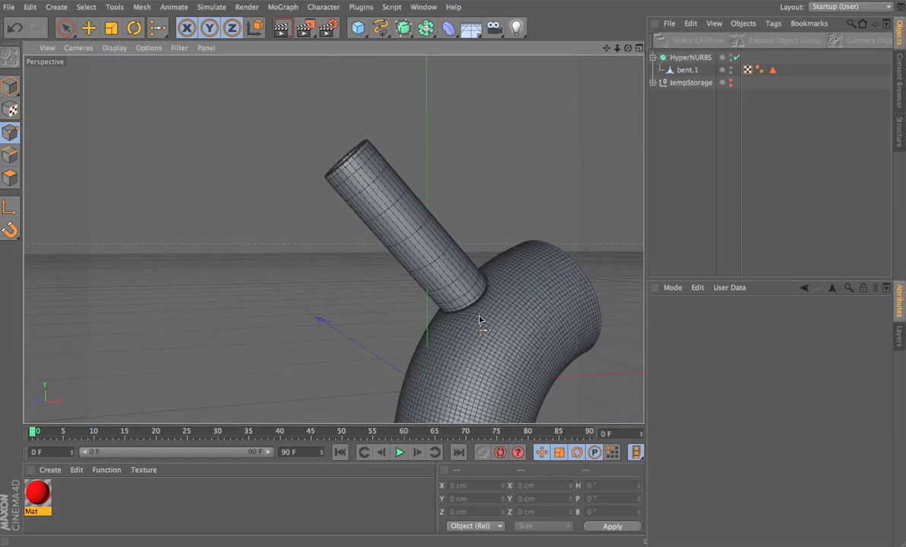
{"action": "middle_click_drag", "start_coordinate": [480, 321], "coordinate": [448, 292], "text": "alt"}
{"action": "left_click_drag", "start_coordinate": [448, 292], "coordinate": [496, 284], "text": "alt"}
{"action": "key", "text": "ctrl+r"}
{"action": "right_click_drag", "start_coordinate": [468, 316], "coordinate": [449, 336], "text": "alt"}
{"action": "middle_click_drag", "start_coordinate": [450, 336], "coordinate": [415, 277], "text": "alt"}
{"action": "left_click_drag", "start_coordinate": [414, 277], "coordinate": [424, 200], "text": "alt"}
{"action": "middle_click_drag", "start_coordinate": [421, 241], "coordinate": [413, 250], "text": "alt"}
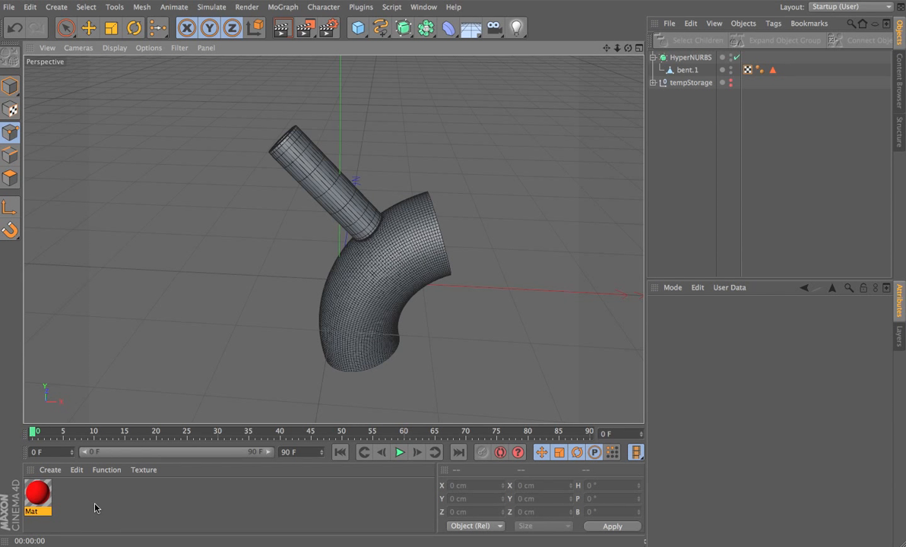
Step: Create a material with 0% colour brightness and no Specular, and load kitchen_probe_conBLUR.hdr as its Environment texture
{"action": "double_click", "coordinate": [90, 507]}
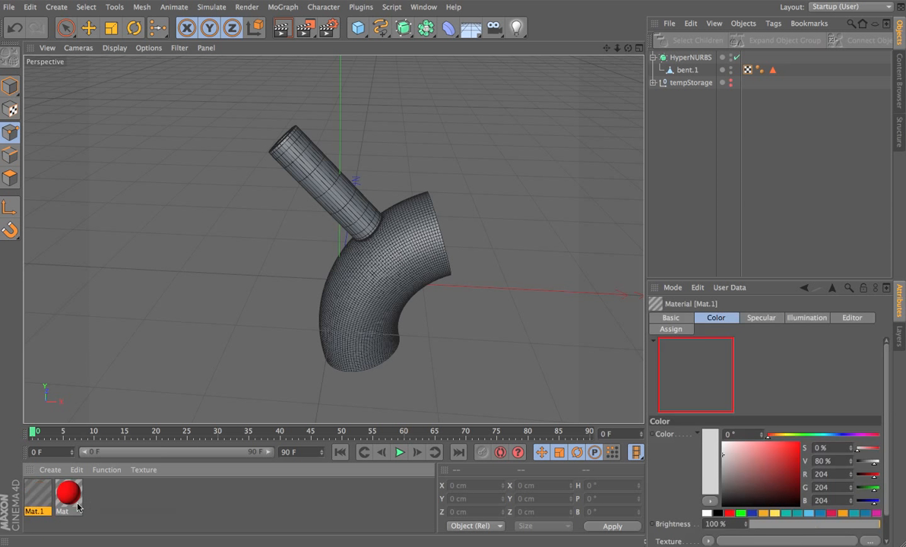
{"action": "double_click", "coordinate": [37, 494]}
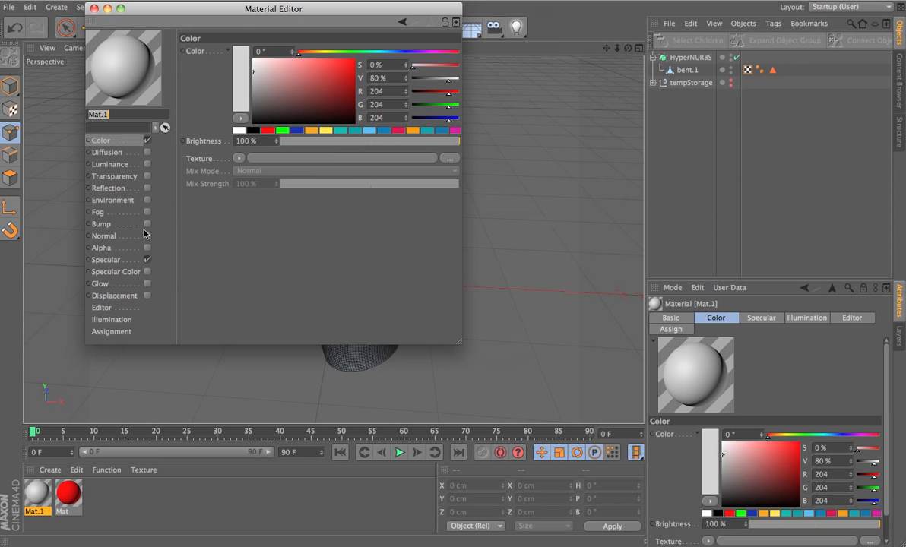
{"action": "left_click_drag", "start_coordinate": [299, 141], "coordinate": [178, 171]}
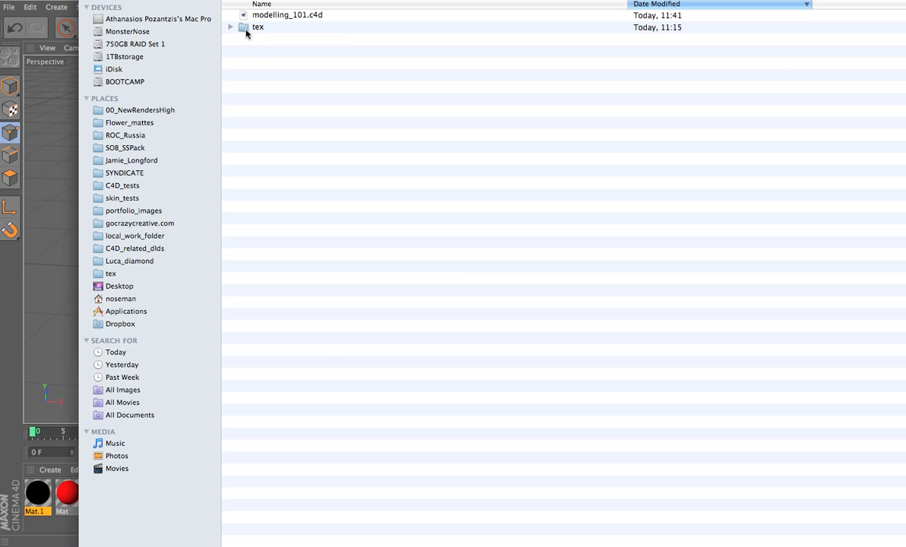
{"action": "double_click", "coordinate": [245, 28]}
{"action": "double_click", "coordinate": [245, 14]}
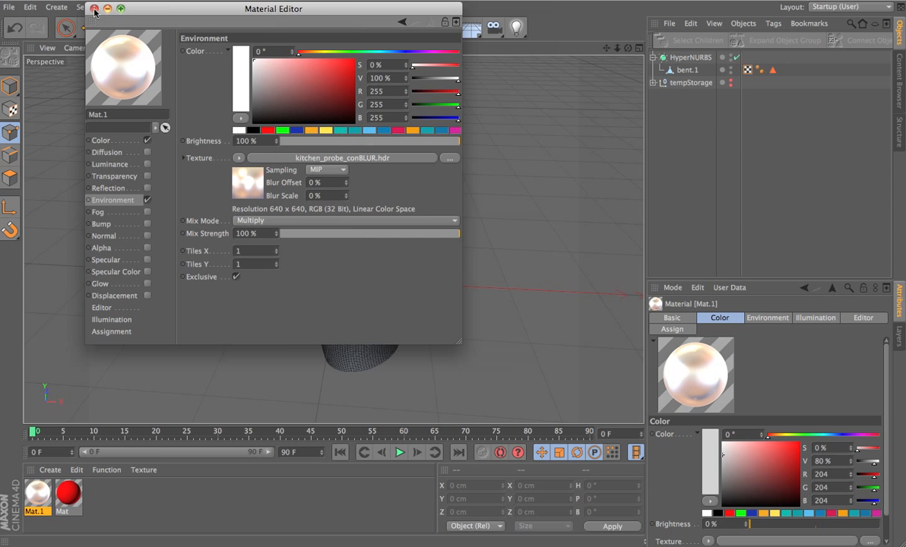
{"action": "left_click", "coordinate": [94, 8]}
Step: Apply the Mat.1 material to the HyperNURBS object and display the model in Gouraud Shading without lines
{"action": "left_click_drag", "start_coordinate": [706, 61], "coordinate": [707, 60]}
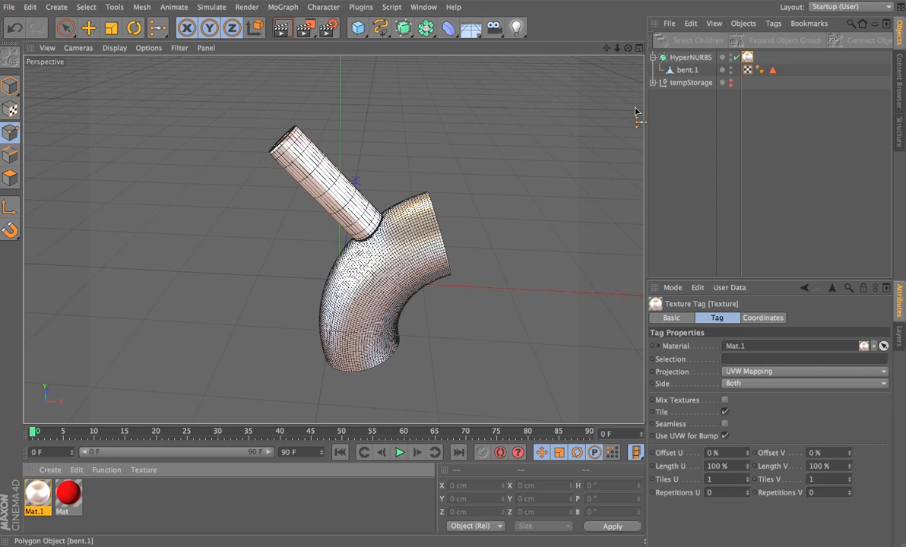
{"action": "left_click", "coordinate": [111, 48]}
{"action": "left_click", "coordinate": [127, 66]}
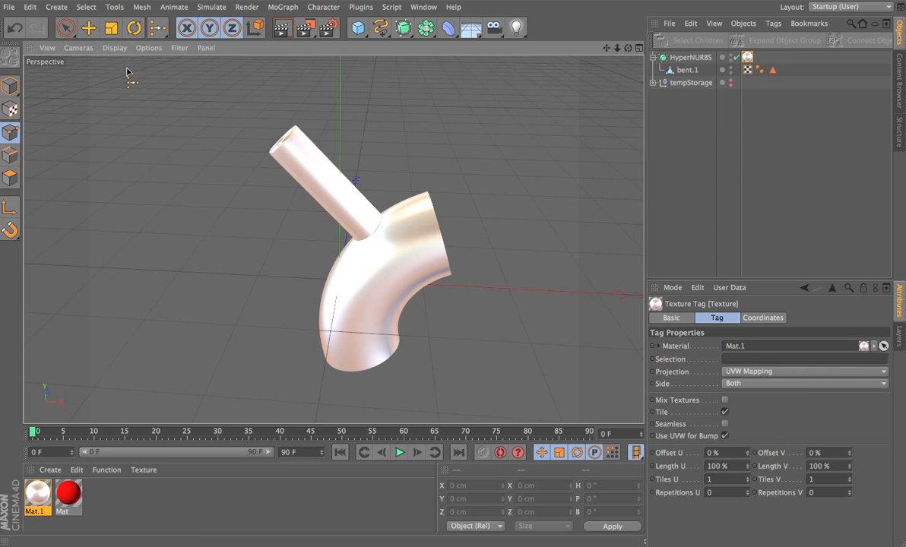
{"action": "left_click_drag", "start_coordinate": [416, 270], "coordinate": [350, 265], "text": "alt"}
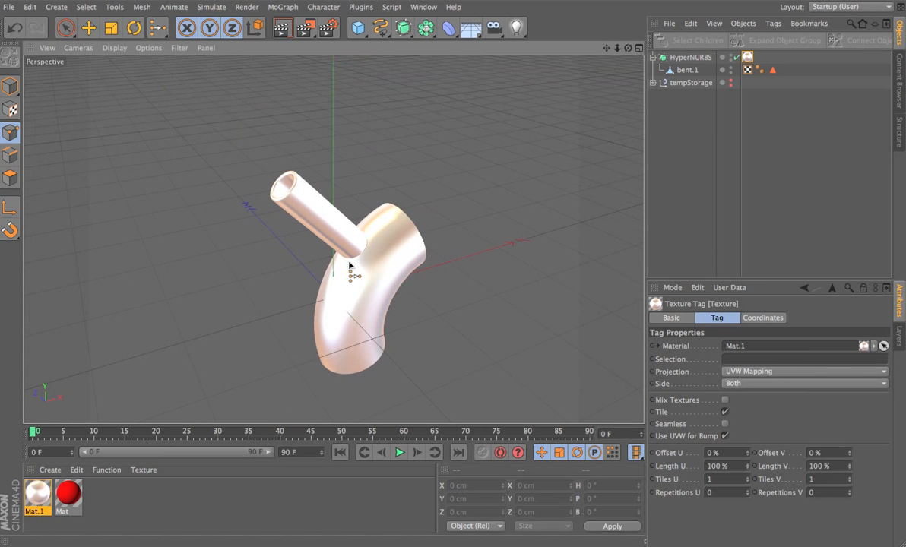
Step: Disable Mat.1's Color channel and reduce its Environment brightness to about 31% and its Mix Strength to 75%
{"action": "double_click", "coordinate": [44, 490]}
{"action": "left_click", "coordinate": [131, 141]}
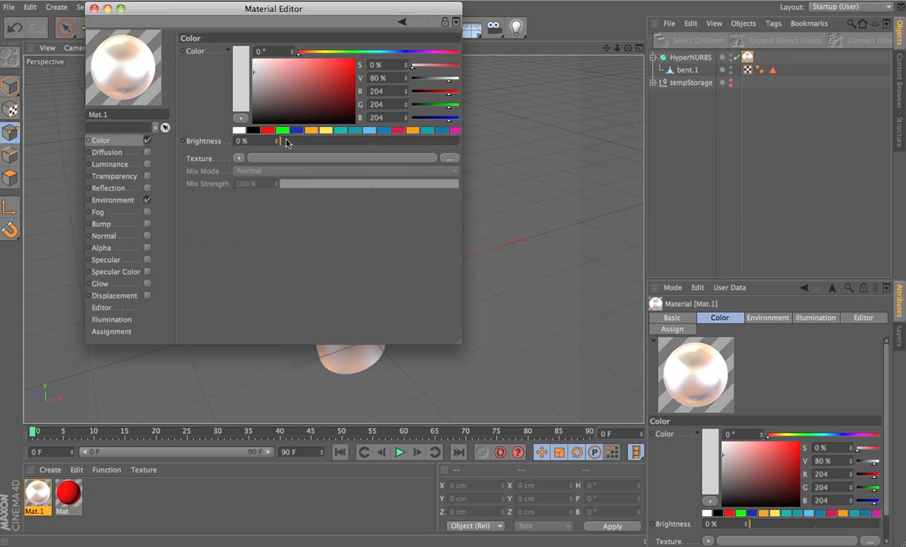
{"action": "left_click", "coordinate": [148, 140]}
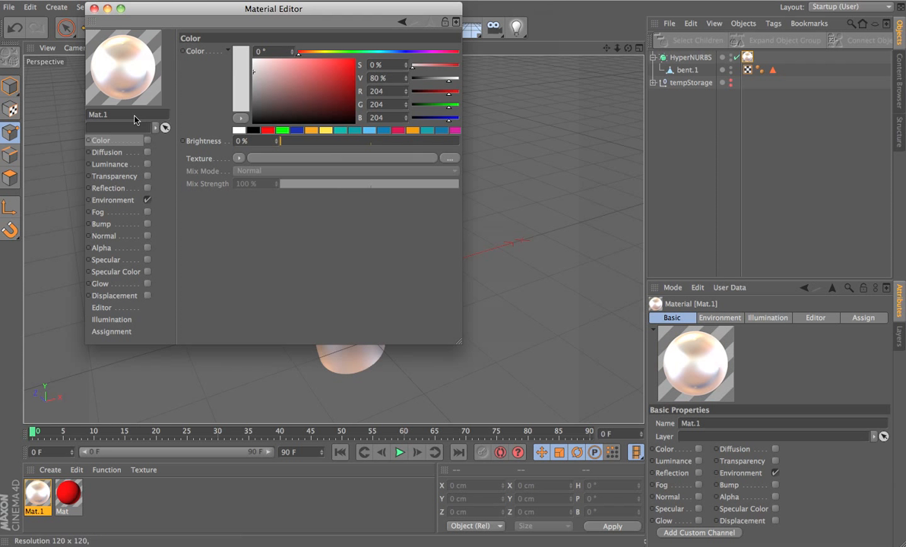
{"action": "left_click", "coordinate": [116, 201]}
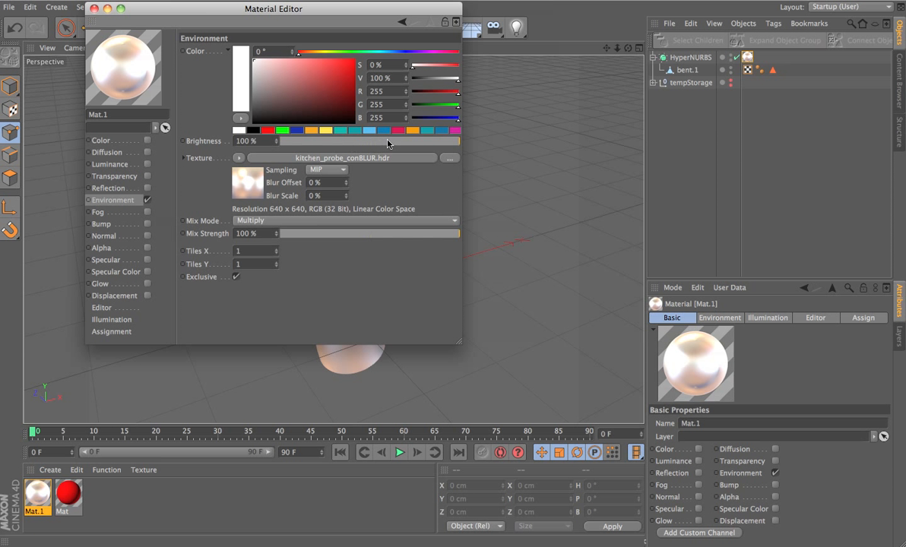
{"action": "left_click_drag", "start_coordinate": [359, 141], "coordinate": [280, 141]}
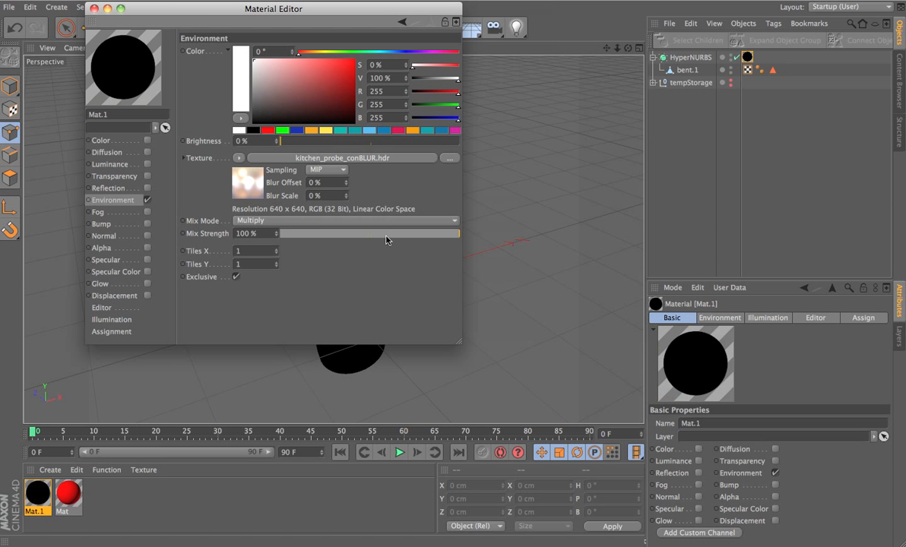
{"action": "left_click_drag", "start_coordinate": [337, 142], "coordinate": [333, 142]}
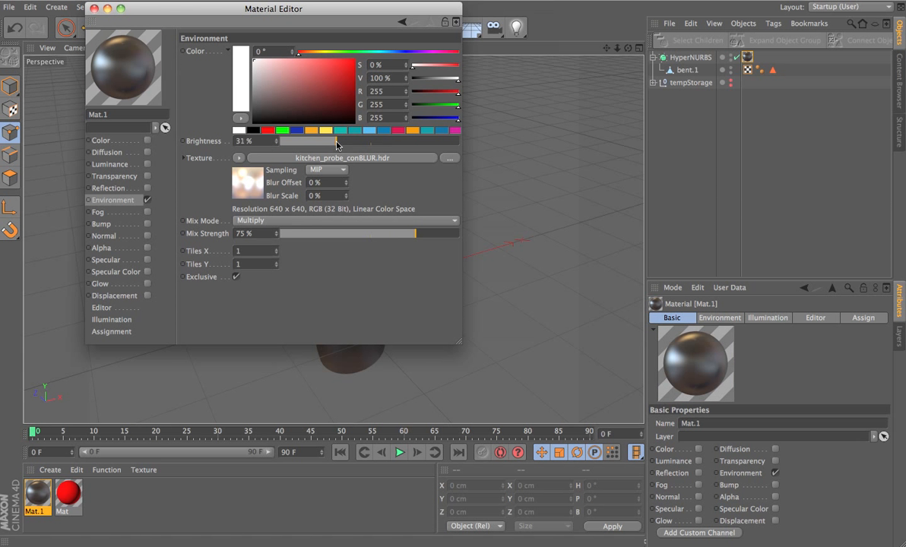
{"action": "left_click", "coordinate": [94, 9]}
Step: Examine the reflections around the pipe-to-cylinder joint up close from several sides to check the surface for smoothness
{"action": "mouse_move", "coordinate": [393, 268]}
{"action": "left_mouse_down", "text": "alt"}
{"action": "mouse_move", "coordinate": [287, 307]}
{"action": "mouse_move", "coordinate": [383, 274]}
{"action": "left_mouse_up", "text": "alt"}
{"action": "mouse_move", "coordinate": [388, 232]}
{"action": "left_mouse_down", "text": "alt"}
{"action": "mouse_move", "coordinate": [597, 218]}
{"action": "mouse_move", "coordinate": [413, 255]}
{"action": "mouse_move", "coordinate": [563, 204]}
{"action": "mouse_move", "coordinate": [599, 252]}
{"action": "mouse_move", "coordinate": [303, 205]}
{"action": "mouse_move", "coordinate": [344, 263]}
{"action": "mouse_move", "coordinate": [412, 239]}
{"action": "mouse_move", "coordinate": [204, 228]}
{"action": "mouse_move", "coordinate": [360, 256]}
{"action": "mouse_move", "coordinate": [398, 242]}
{"action": "mouse_move", "coordinate": [212, 228]}
{"action": "mouse_move", "coordinate": [367, 223]}
{"action": "mouse_move", "coordinate": [330, 223]}
{"action": "left_mouse_up", "text": "alt"}
{"action": "middle_click_drag", "start_coordinate": [330, 223], "coordinate": [350, 241], "text": "alt"}
{"action": "right_click_drag", "start_coordinate": [351, 241], "coordinate": [463, 212], "text": "alt"}
{"action": "left_click_drag", "start_coordinate": [409, 212], "coordinate": [343, 262], "text": "alt"}
{"action": "right_click_drag", "start_coordinate": [369, 228], "coordinate": [454, 227], "text": "alt"}
{"action": "left_click_drag", "start_coordinate": [377, 230], "coordinate": [506, 212], "text": "alt"}
{"action": "right_click_drag", "start_coordinate": [506, 213], "coordinate": [413, 241], "text": "alt"}
{"action": "middle_click_drag", "start_coordinate": [482, 233], "coordinate": [380, 241], "text": "alt"}
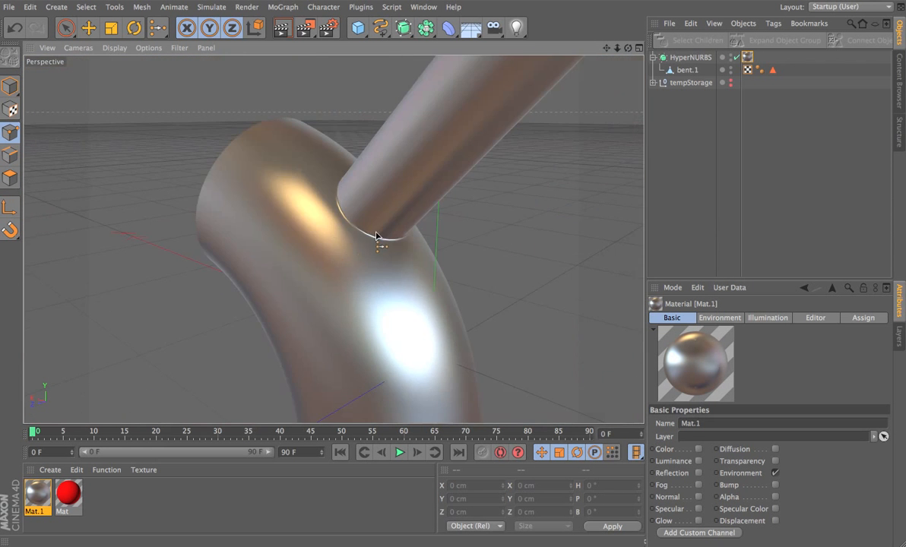
Step: Examine the reflections along the whole bent cylinder and pipe, including the open rim, from several angles
{"action": "right_click_drag", "start_coordinate": [379, 238], "coordinate": [308, 259], "text": "alt"}
{"action": "middle_click_drag", "start_coordinate": [380, 243], "coordinate": [346, 235], "text": "alt"}
{"action": "left_click_drag", "start_coordinate": [345, 229], "coordinate": [593, 216], "text": "alt"}
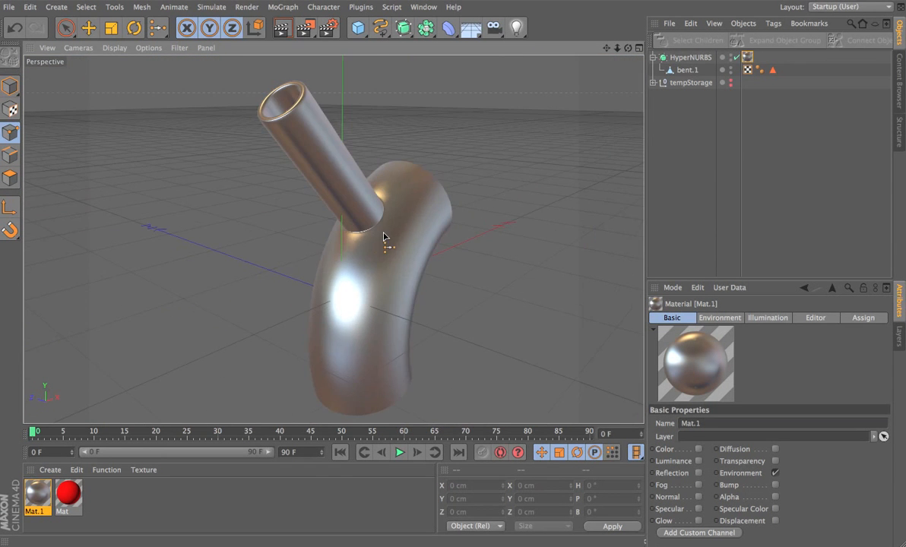
{"action": "left_click_drag", "start_coordinate": [384, 237], "coordinate": [437, 248], "text": "alt"}
{"action": "middle_click_drag", "start_coordinate": [419, 247], "coordinate": [396, 220], "text": "alt"}
{"action": "left_click_drag", "start_coordinate": [396, 221], "coordinate": [419, 255], "text": "alt"}
{"action": "mouse_move", "coordinate": [420, 254]}
{"action": "right_mouse_down", "text": "alt"}
{"action": "mouse_move", "coordinate": [390, 257]}
{"action": "mouse_move", "coordinate": [406, 257]}
{"action": "right_mouse_up", "text": "alt"}
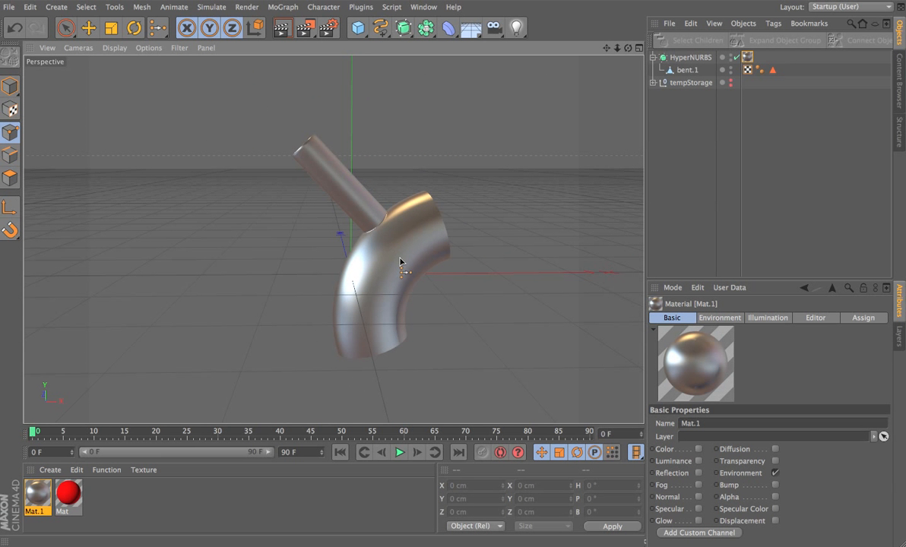
{"action": "left_click_drag", "start_coordinate": [409, 265], "coordinate": [367, 247], "text": "alt"}
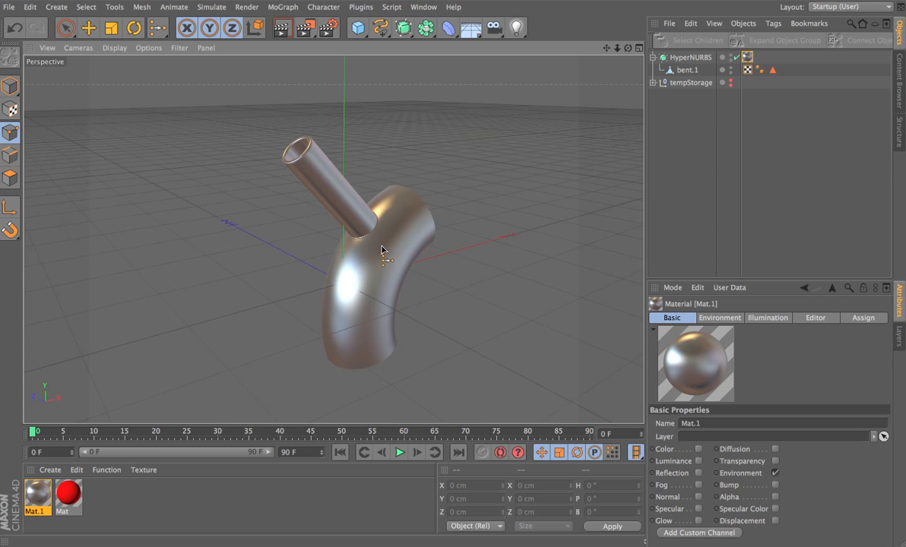